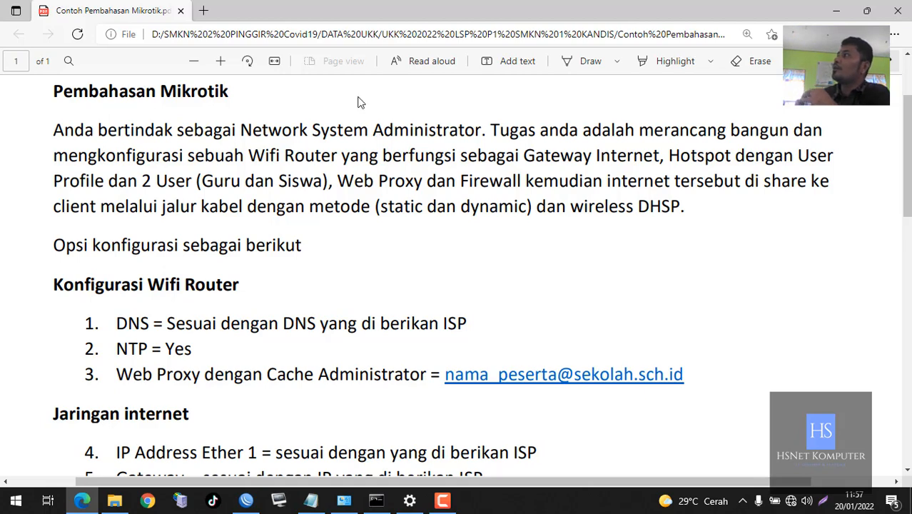
Scroll through the Mikrotik task PDF and highlight the /24 prefix on the Ether 2 line
scroll(353, 103, "down", 2)
scroll(372, 186, "down", 2)
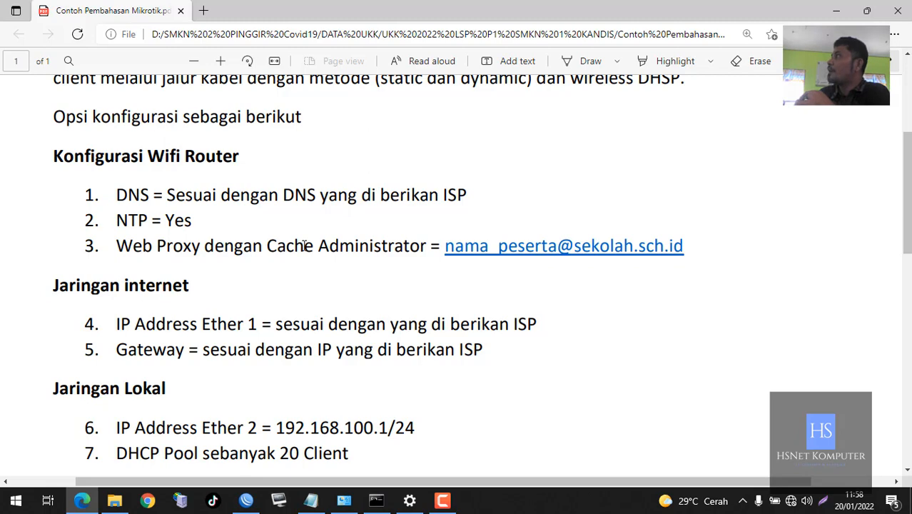
scroll(305, 245, "down", 5)
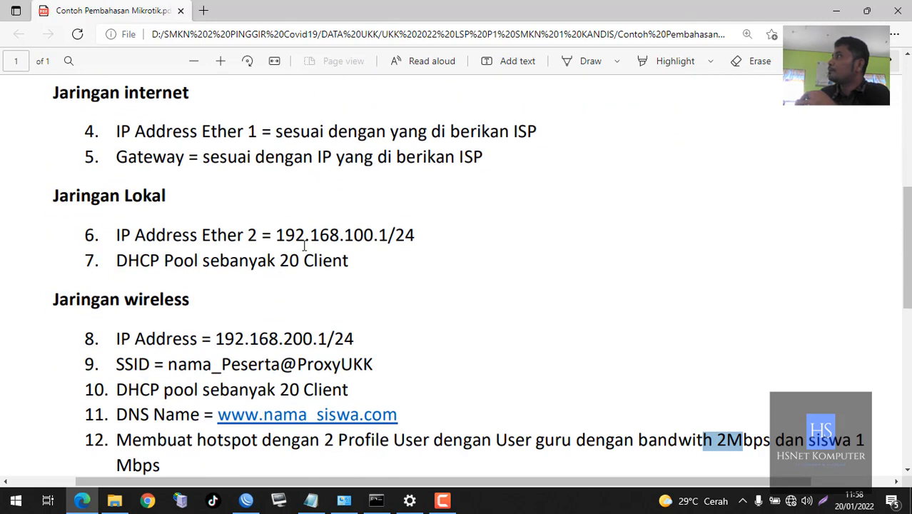
scroll(304, 246, "down", 2)
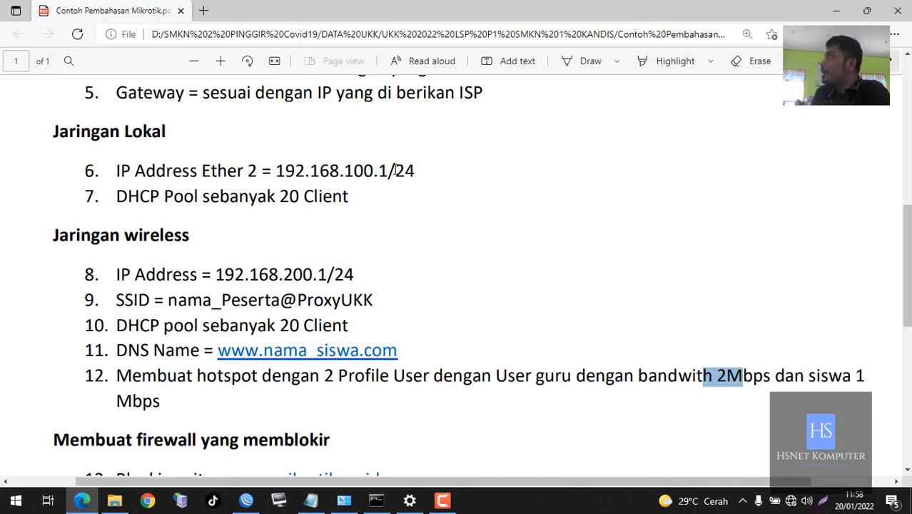
left_click_drag(390, 170, 414, 171)
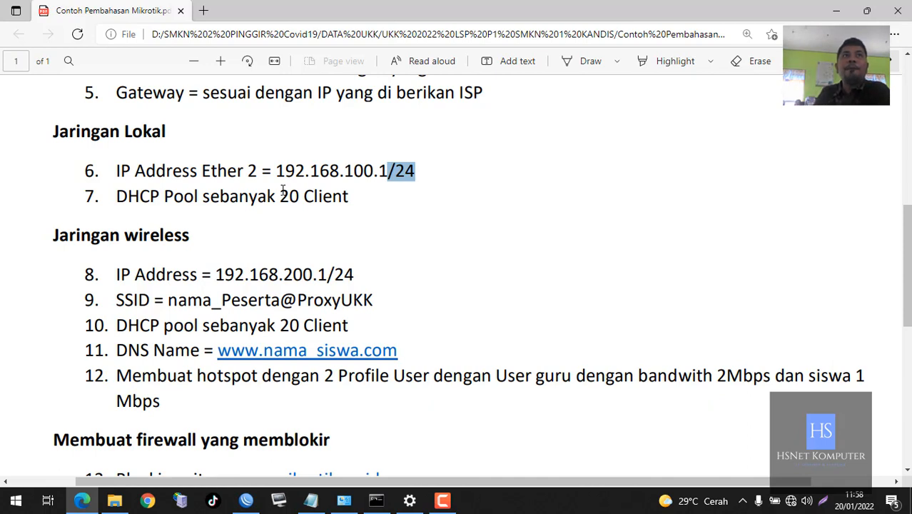
left_click(399, 170)
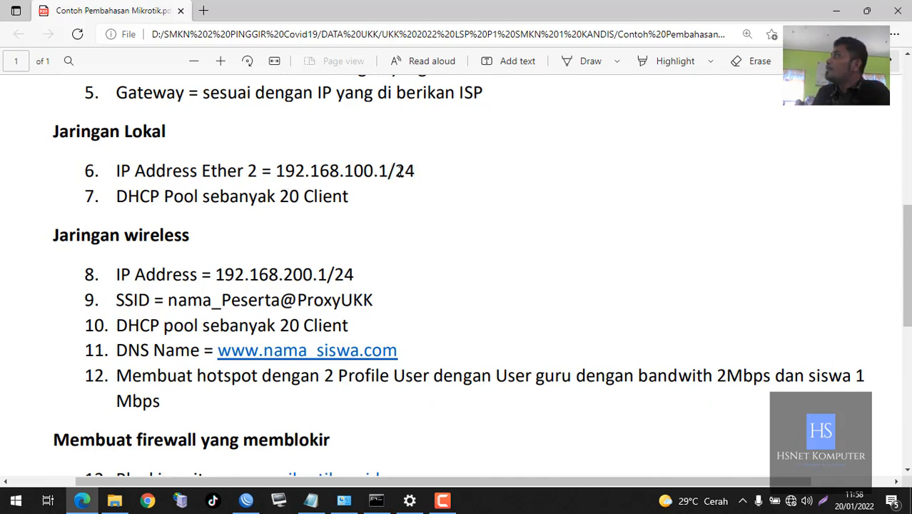
double_click(405, 170)
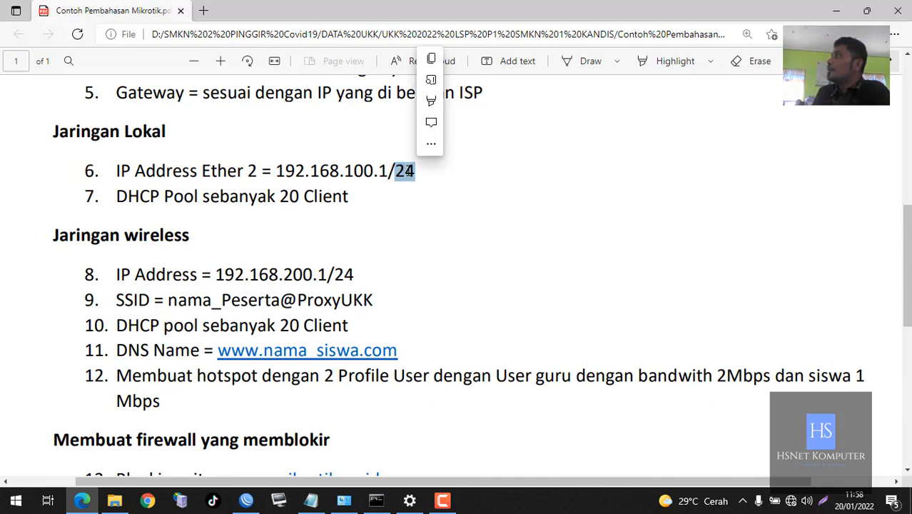
Highlight the 20 client count, the wireless 1/24 address and the hotspot item
scroll(368, 228, "down", 3)
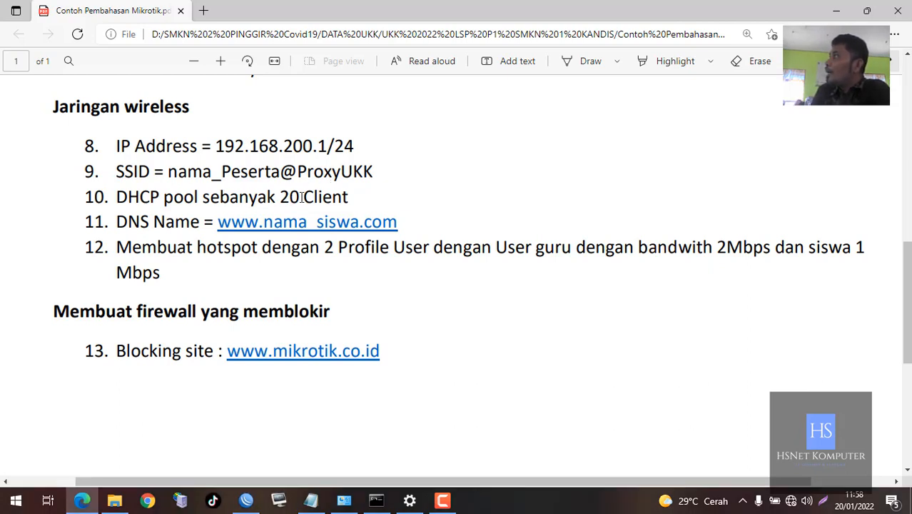
left_click_drag(279, 197, 314, 197)
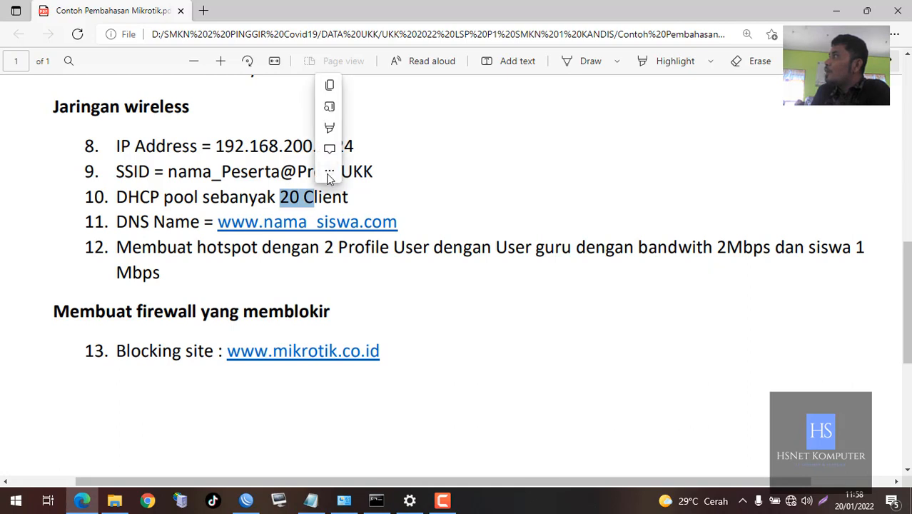
left_click(292, 146)
left_click_drag(317, 145, 359, 146)
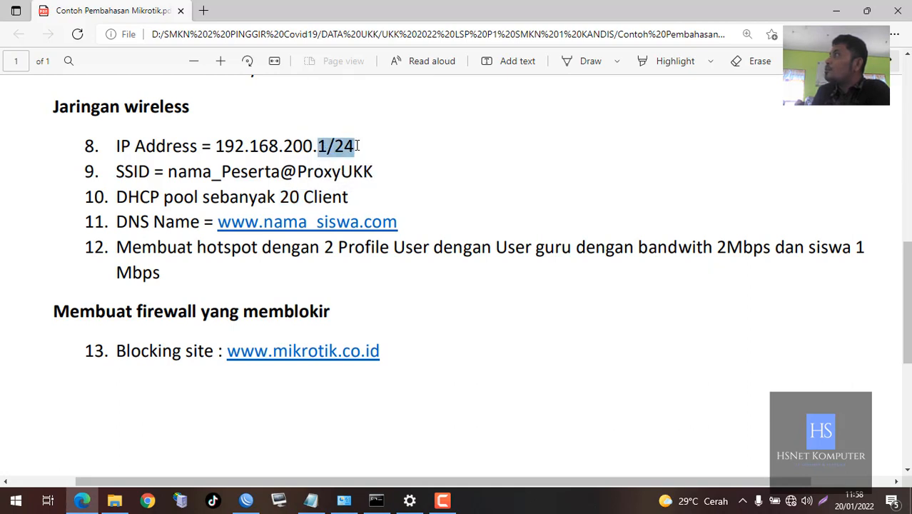
left_click(239, 180)
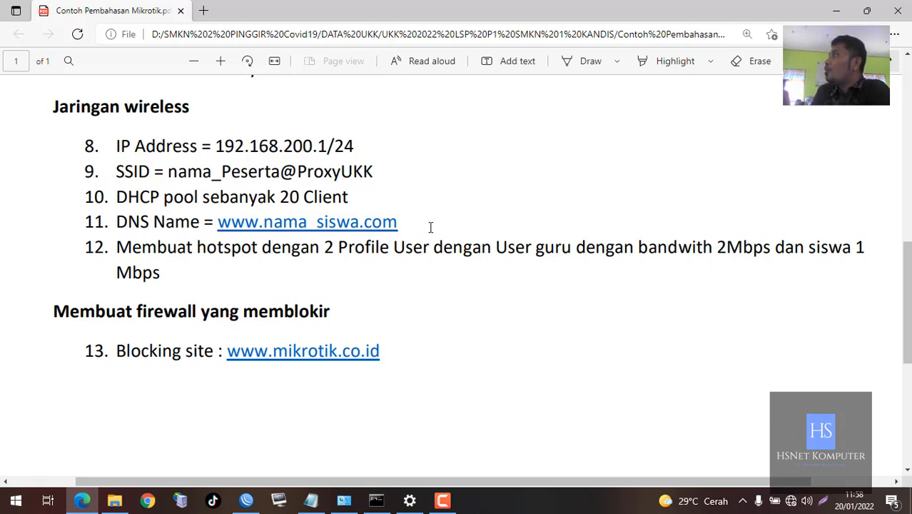
left_click_drag(206, 246, 257, 251)
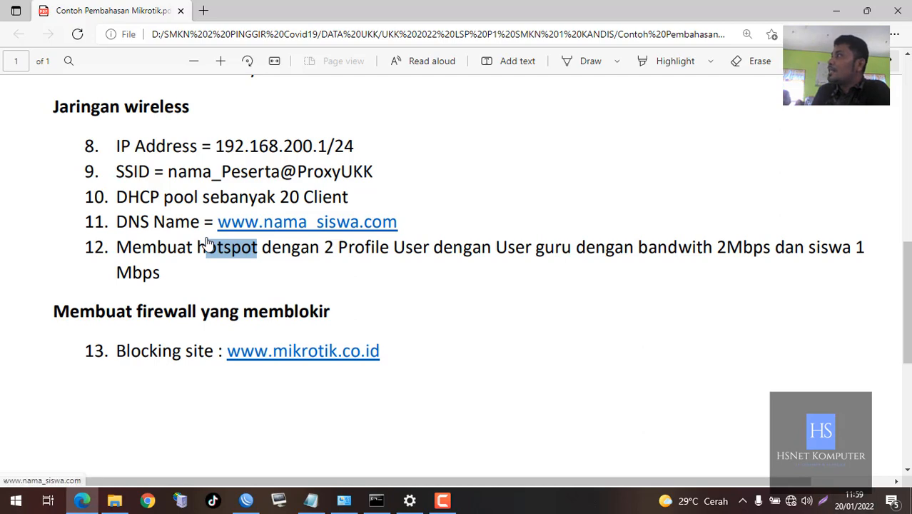
Scroll back to the top of the PDF and minimise Edge
scroll(217, 324, "up", 7)
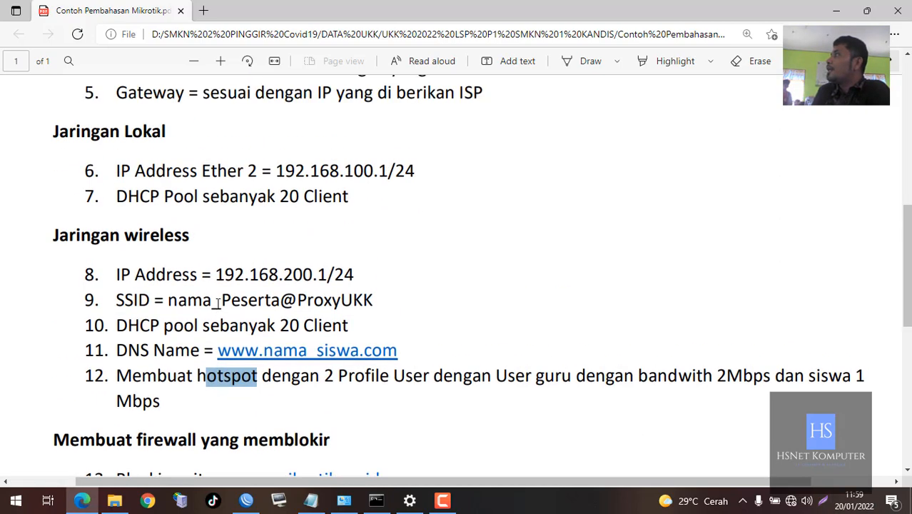
scroll(218, 293, "up", 1)
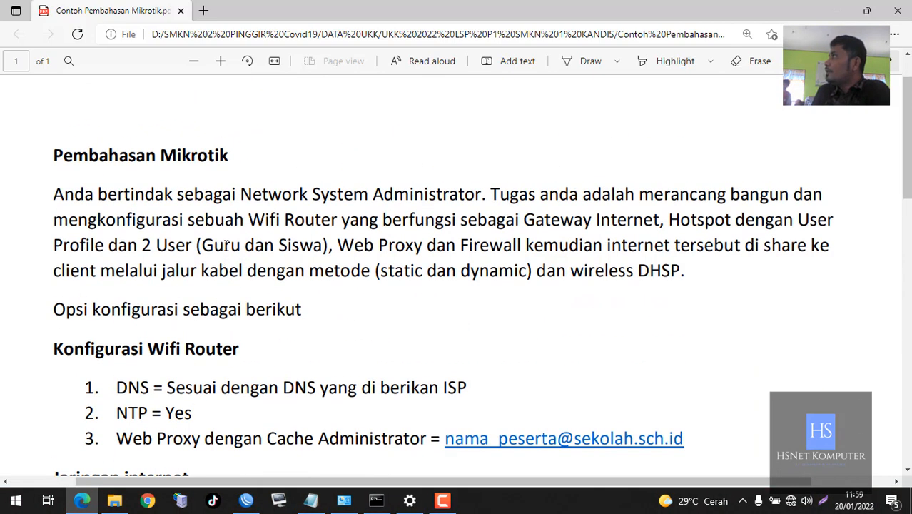
scroll(228, 240, "up", 1)
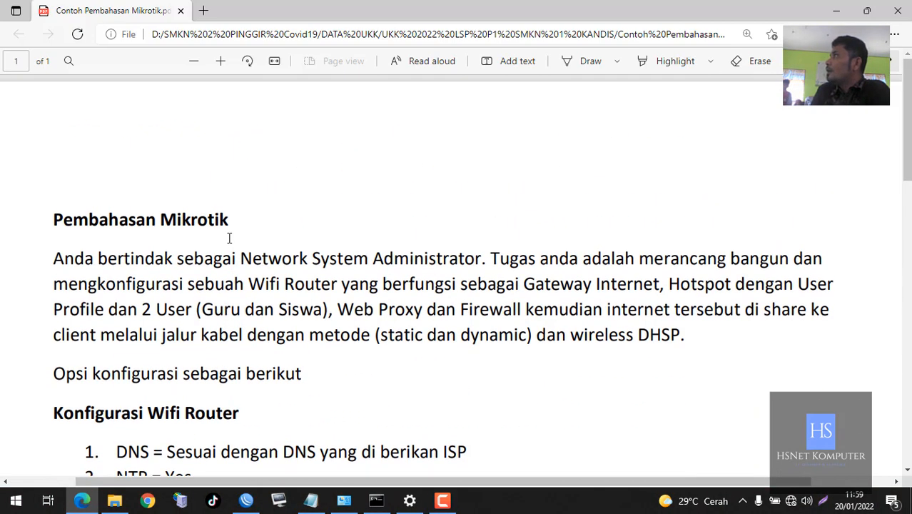
left_click(835, 10)
Connect to the MikroTik RB951Ui-2nD neighbour as admin with a blank password
left_click(325, 343)
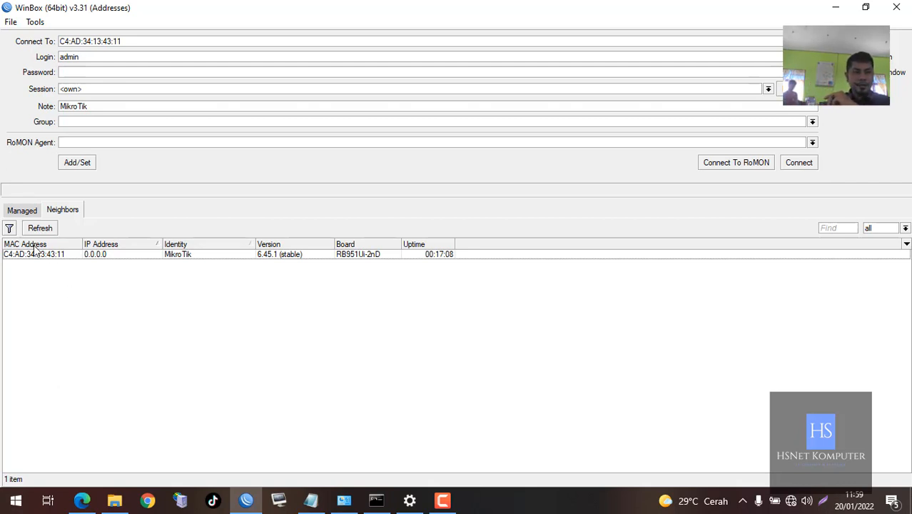
left_click(102, 256)
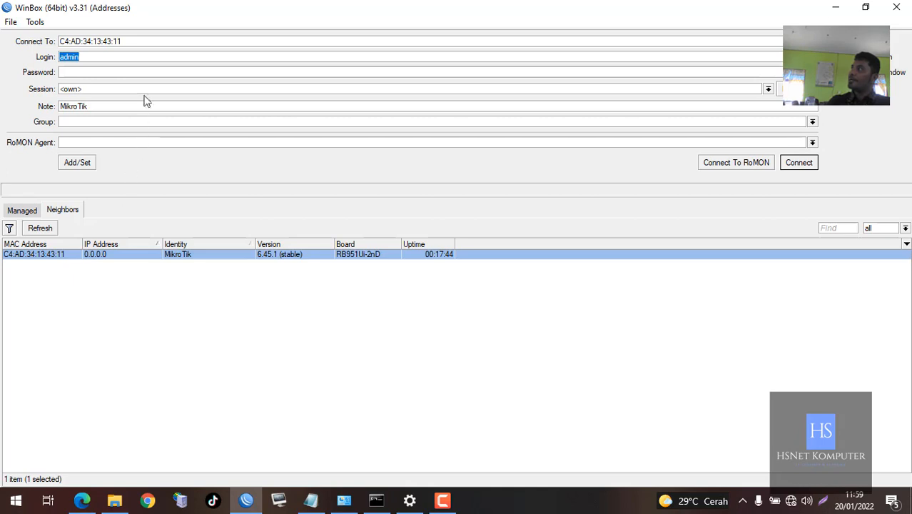
left_click(90, 55)
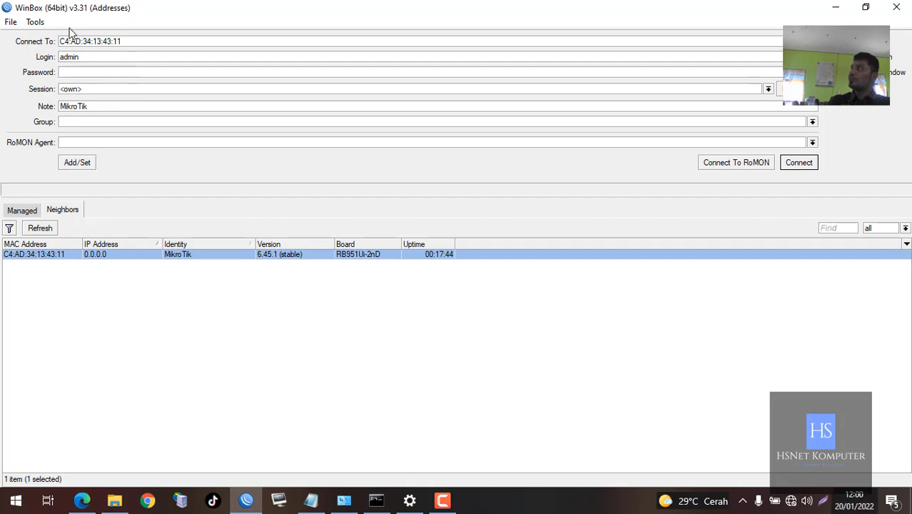
left_click(789, 163)
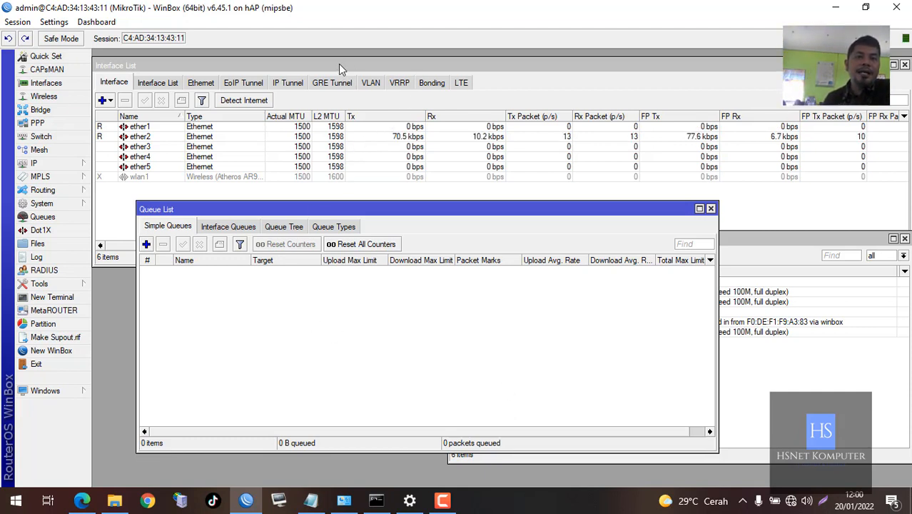
Bring the Interface List forward and point out the running ether1 and ether2 ports
left_click(516, 114)
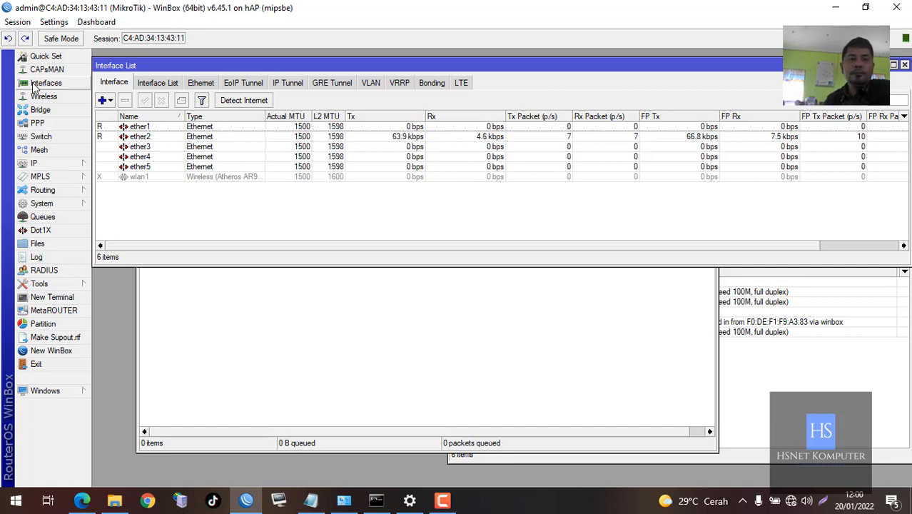
left_click(163, 131)
left_click(147, 200)
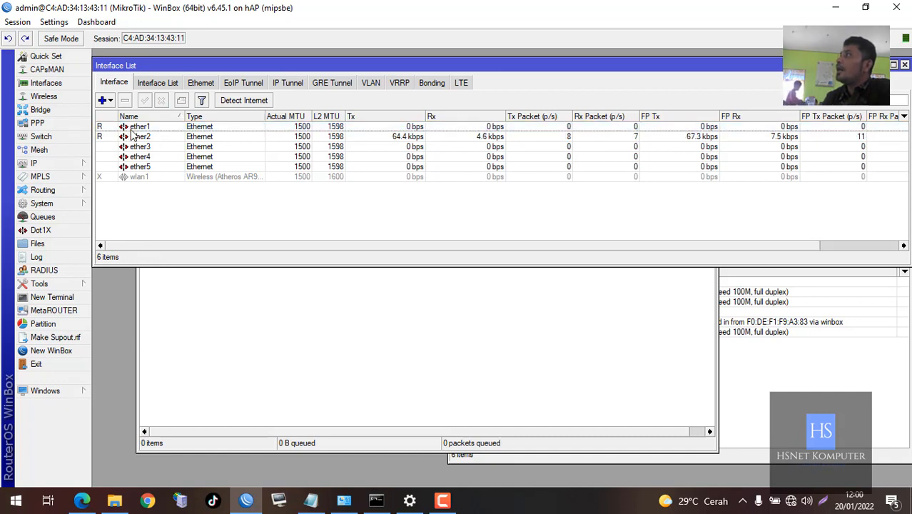
left_click(157, 137)
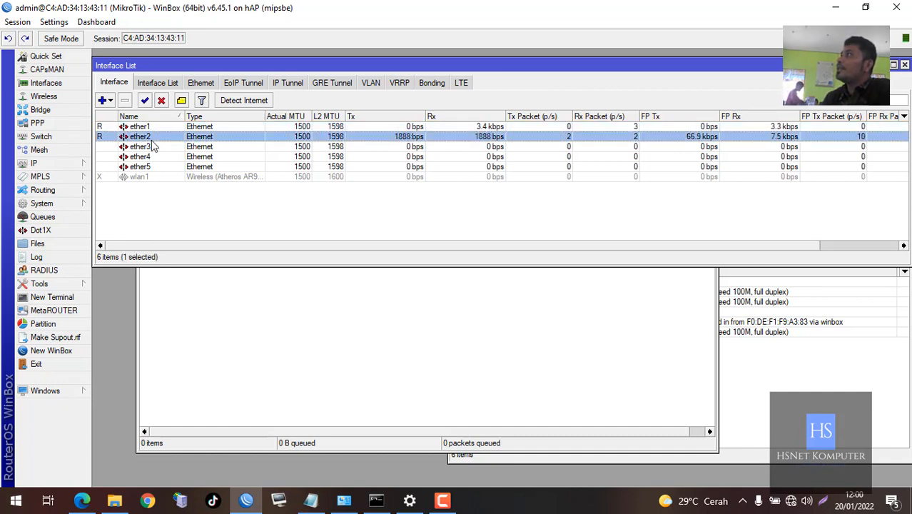
left_click(131, 127)
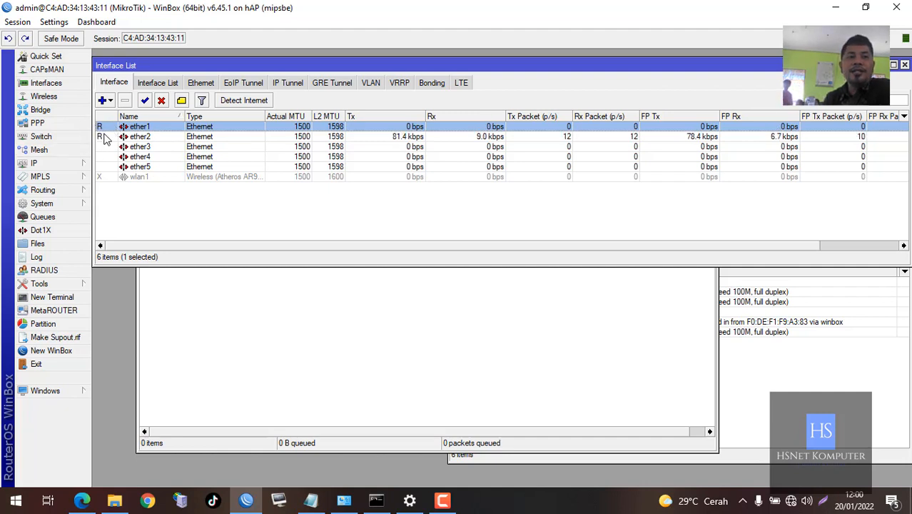
left_click(105, 137)
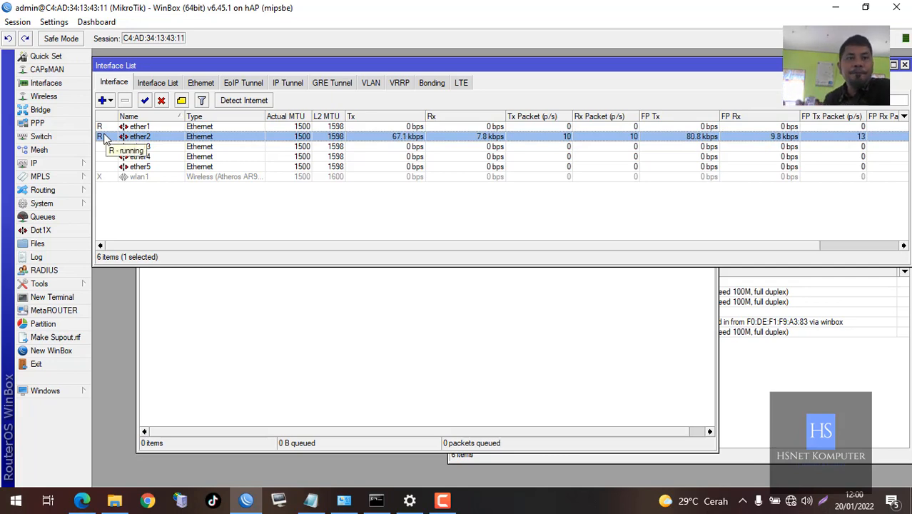
left_click(169, 185)
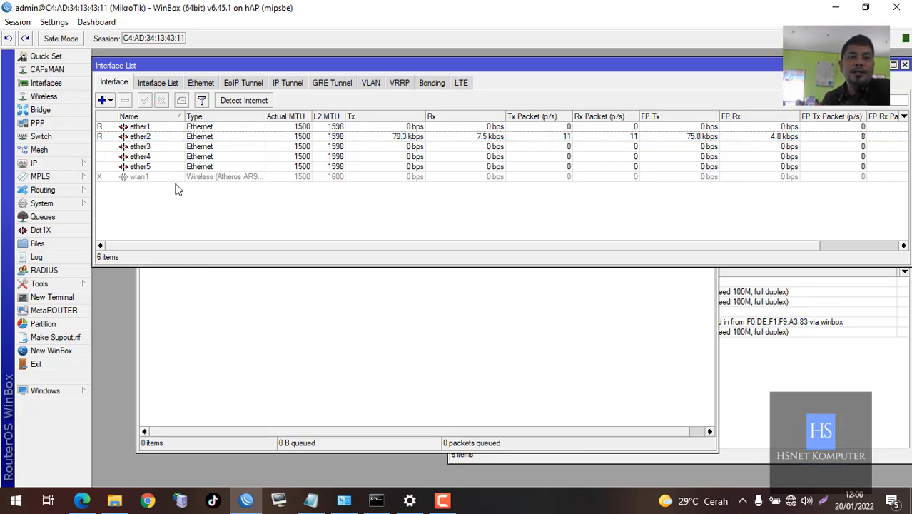
left_click(172, 132)
Rename ether1 to 'ether1 internet'
double_click(172, 132)
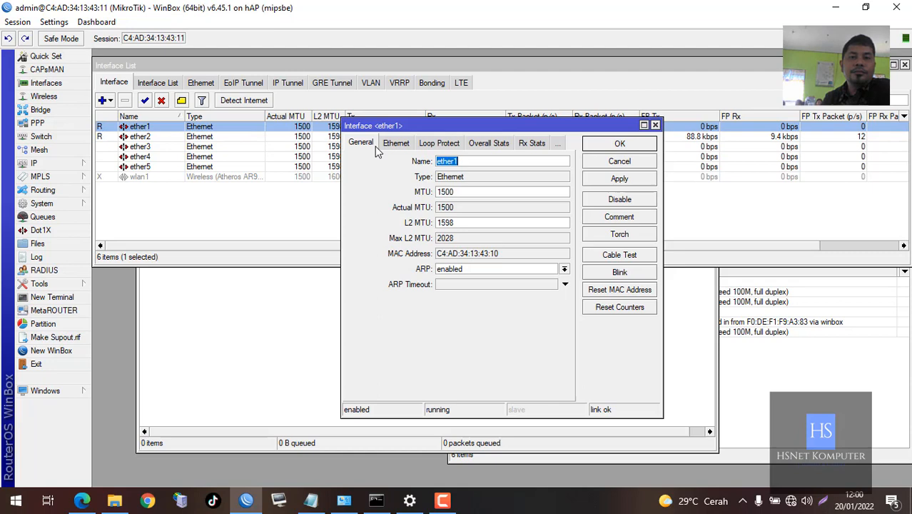
left_click(471, 163)
type("in")
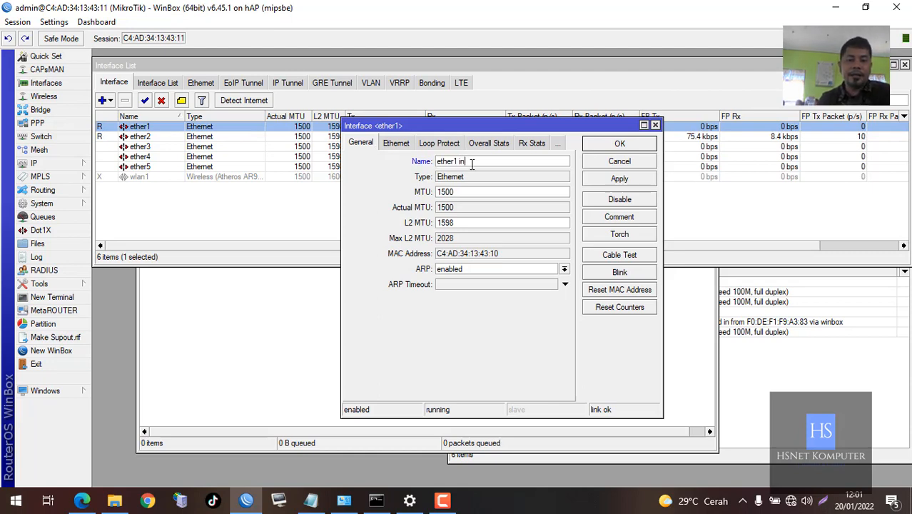
type("ternet")
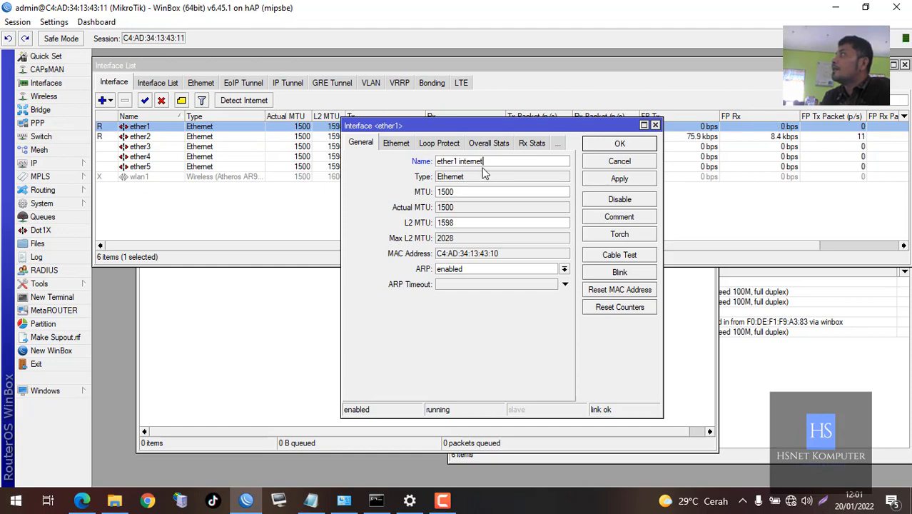
left_click(613, 147)
Rename ether2 to 'ether2 lokal'
double_click(226, 137)
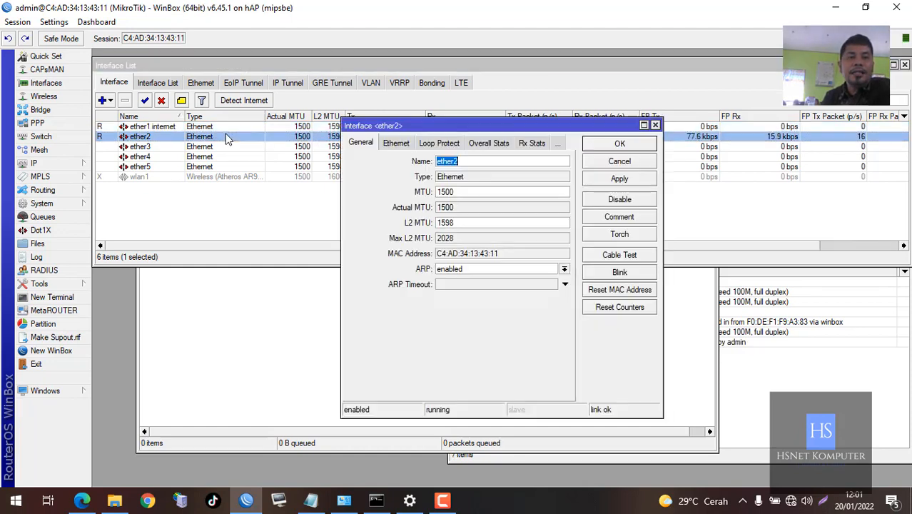
left_click(489, 163)
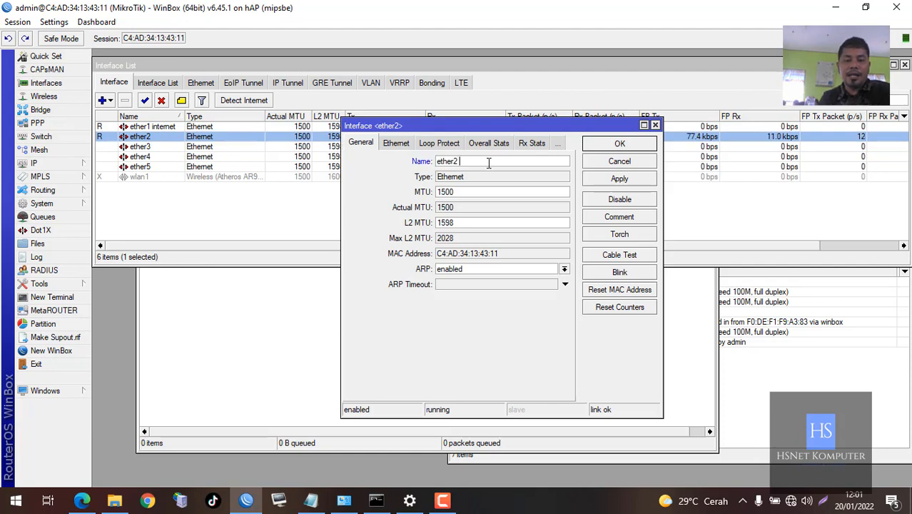
type("lokal")
key("Return")
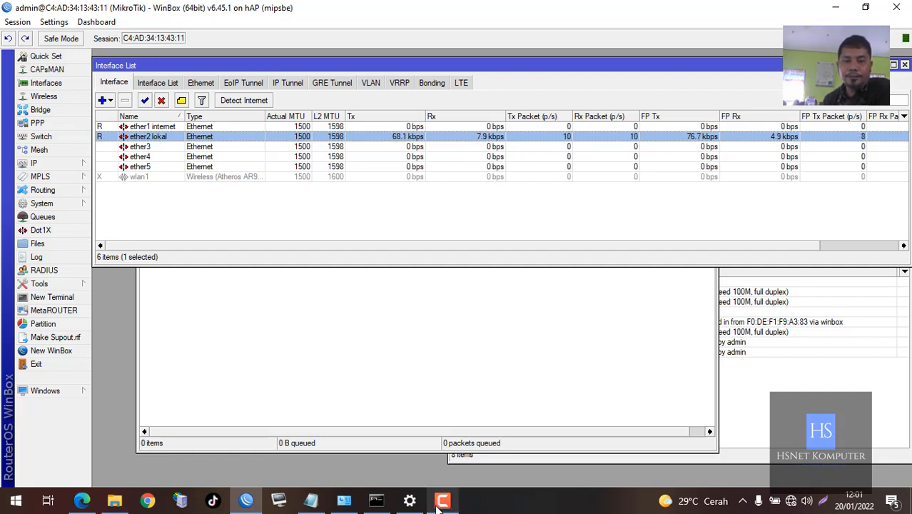
Close the Queue List and Log windows
mouse_move(439, 506)
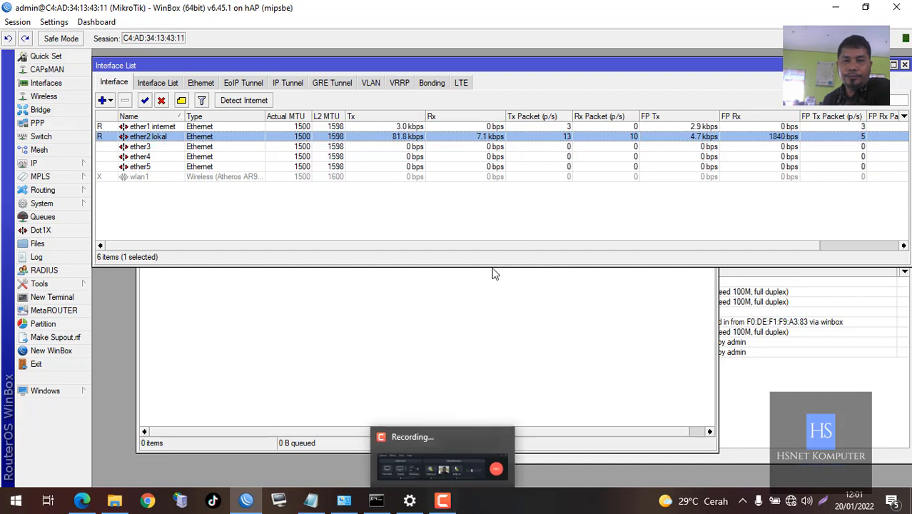
left_click(511, 209)
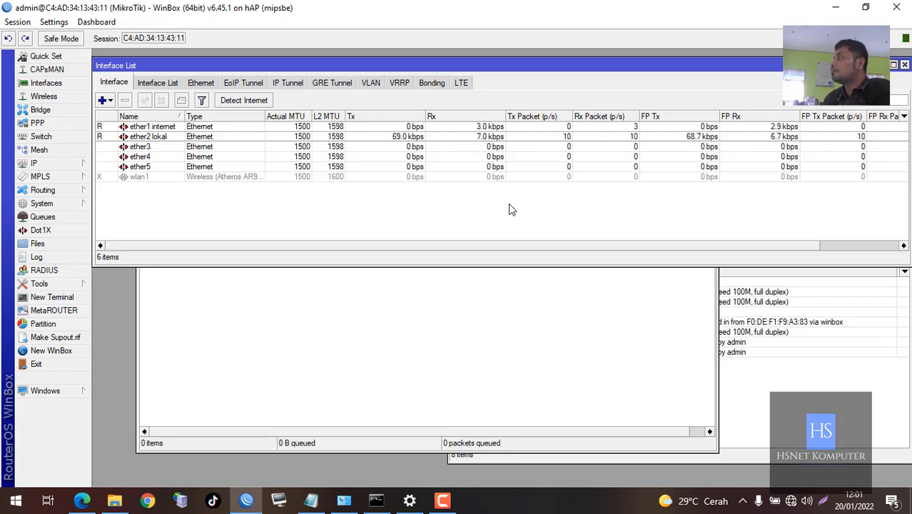
left_click(528, 332)
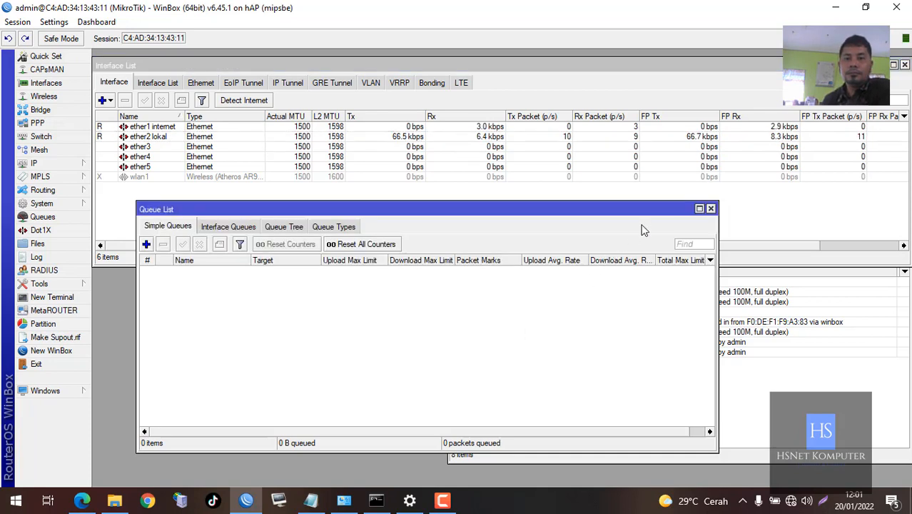
left_click(710, 209)
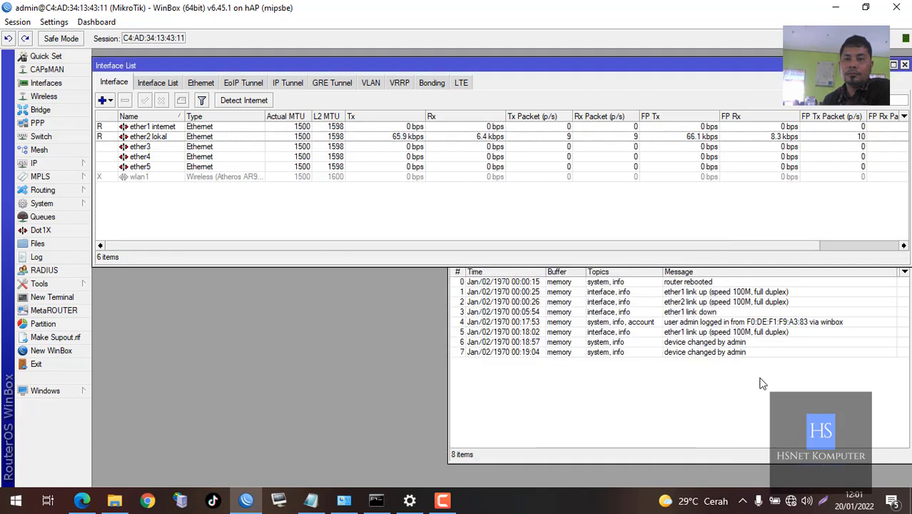
left_click(771, 388)
left_click(904, 239)
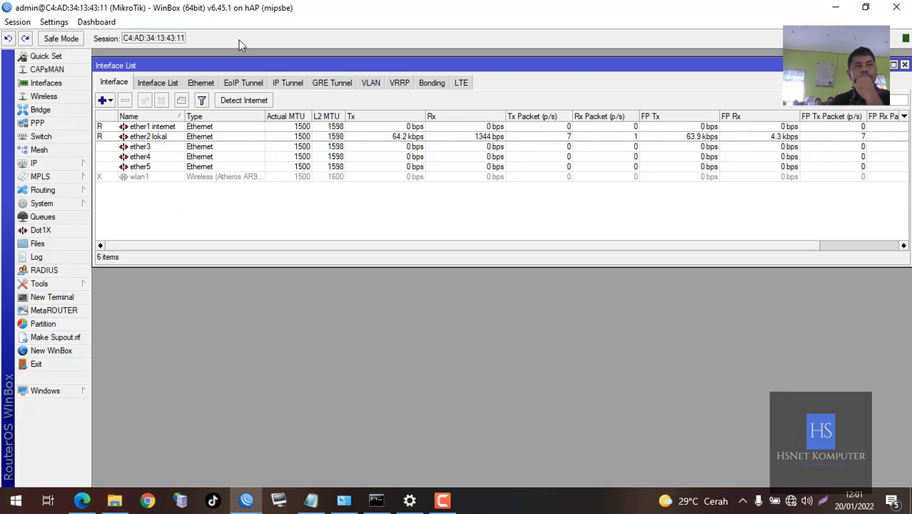
Move the Interface List window slightly down and right
left_click_drag(242, 65, 246, 98)
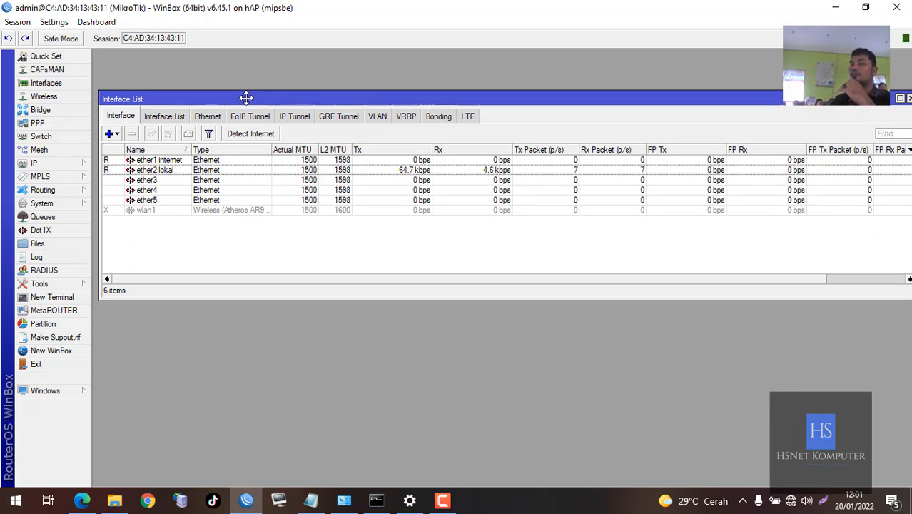
left_click(203, 169)
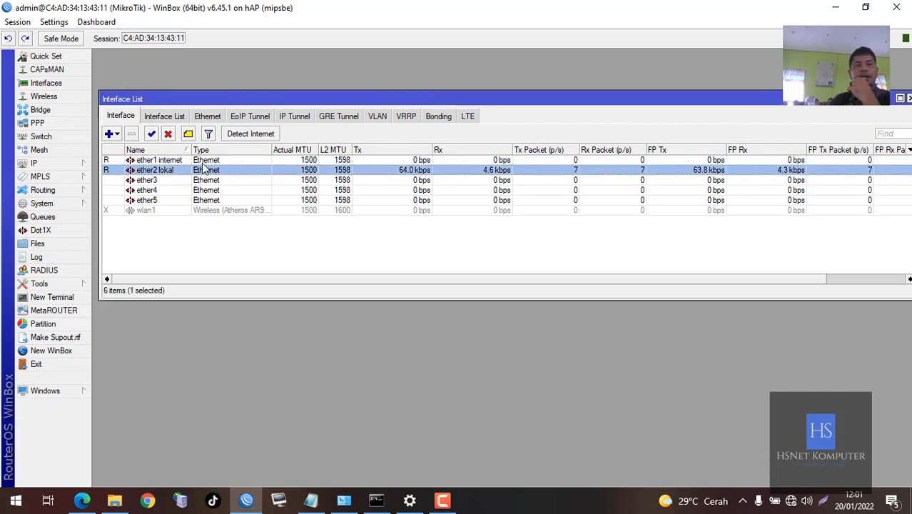
left_click(236, 246)
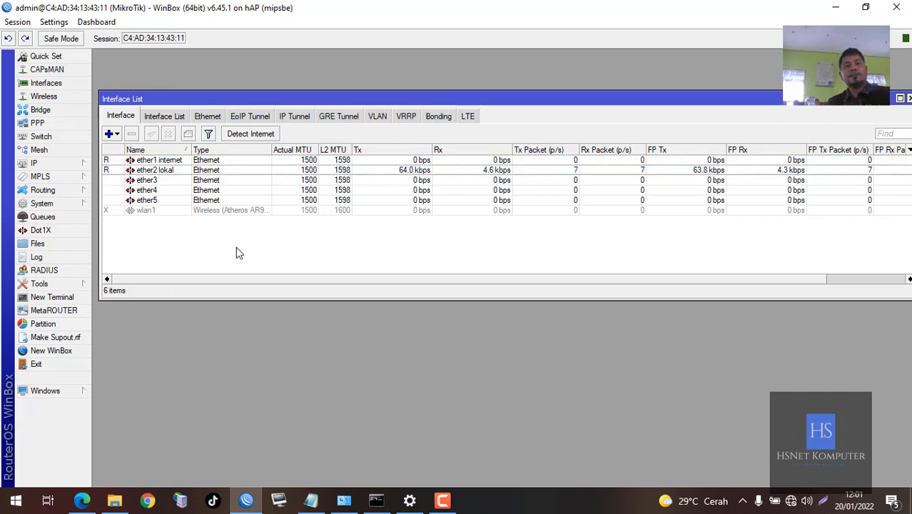
left_click(66, 165)
Open the IP Address List and start a new address entry
left_click(127, 181)
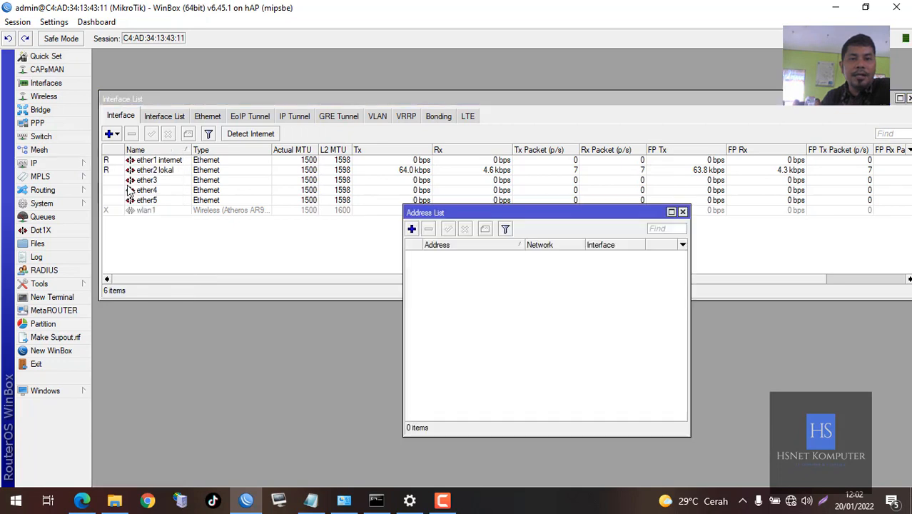
left_click_drag(578, 213, 651, 127)
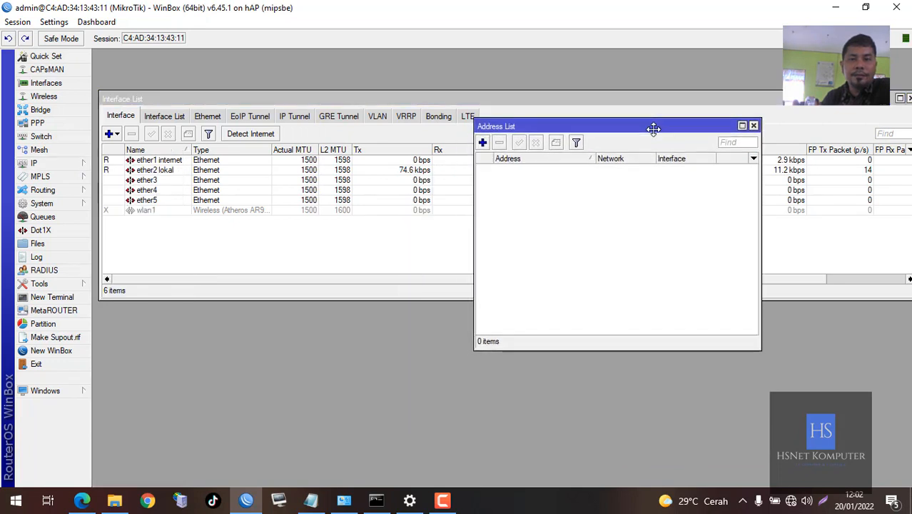
left_click(483, 143)
left_click_drag(595, 199, 483, 182)
Check the task PDF in Edge, then return to the New Address dialog
left_click(82, 500)
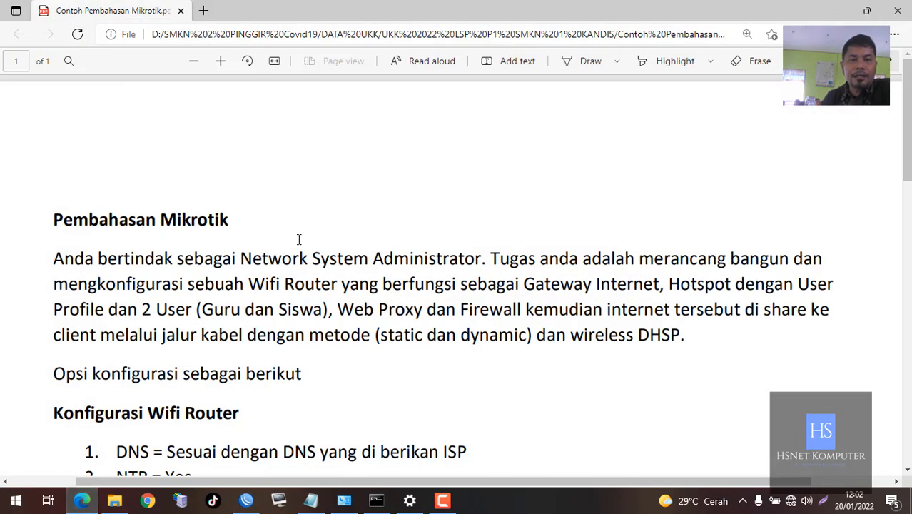
scroll(299, 240, "down", 5)
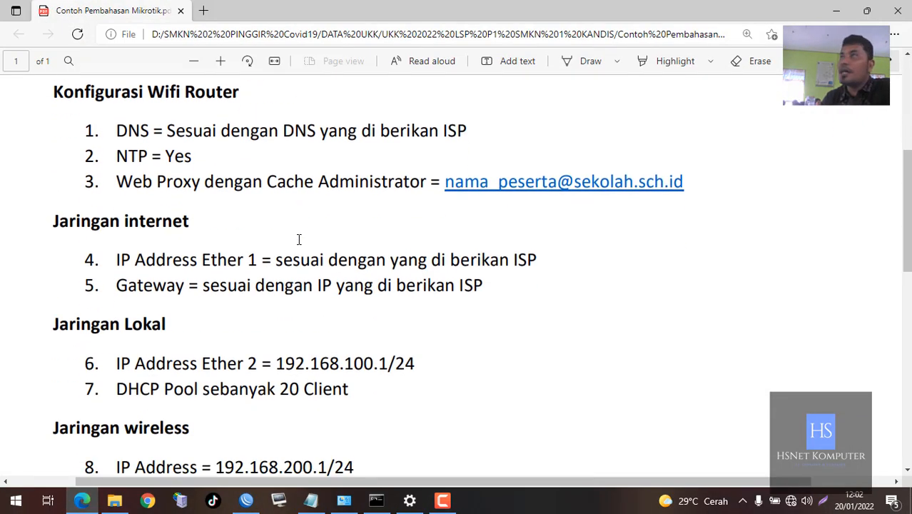
scroll(299, 239, "down", 1)
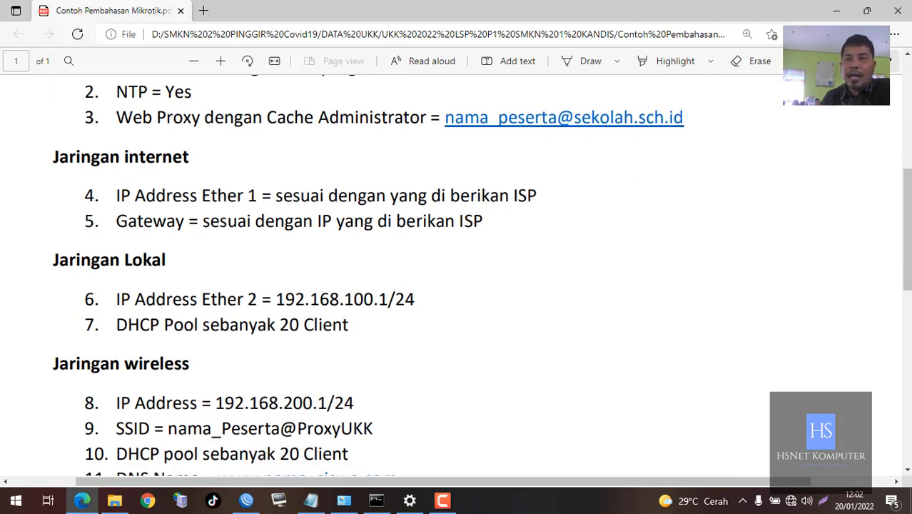
key("alt+Tab")
key("alt+Tab")
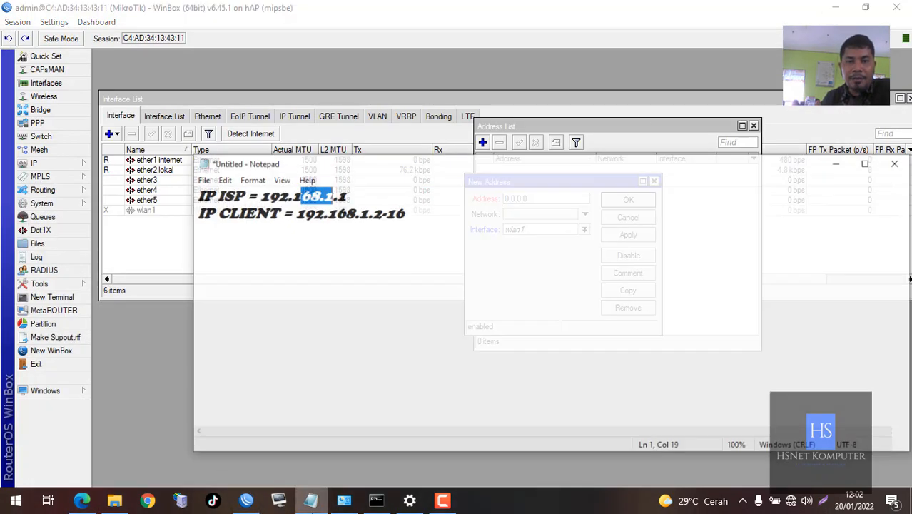
Append /24 to the ISP note in Notepad so it reads 192.168.1.1/24
left_click(368, 186)
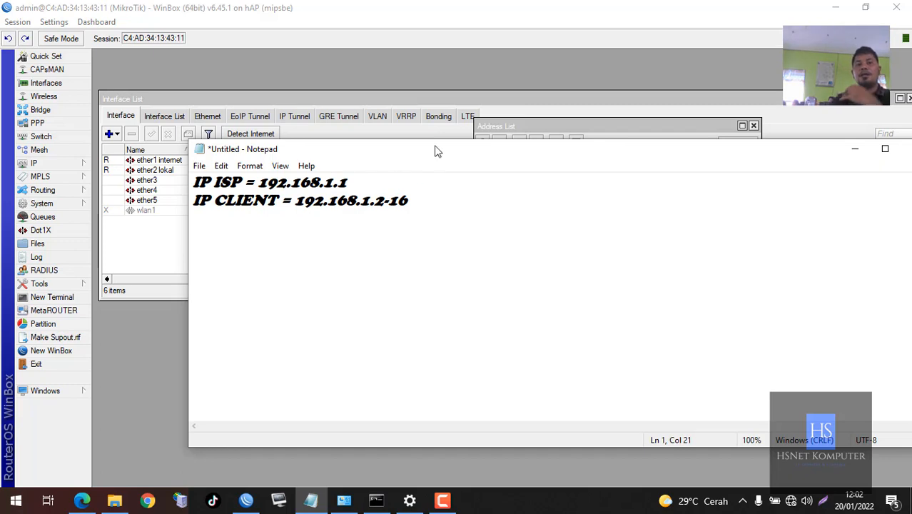
left_click_drag(434, 147, 382, 290)
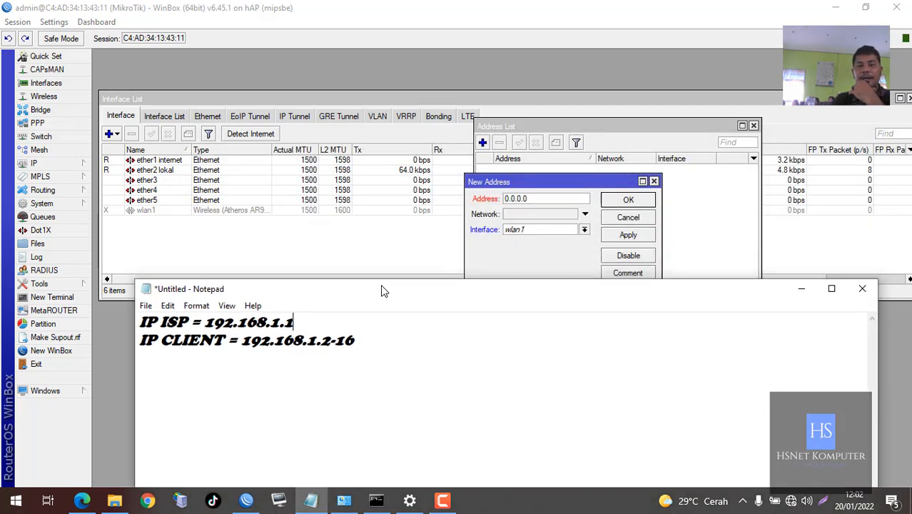
type("/")
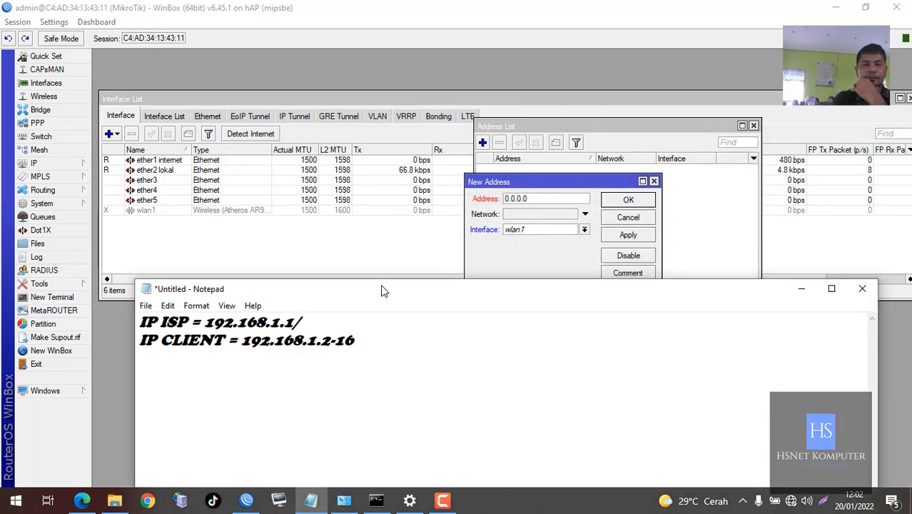
type("24")
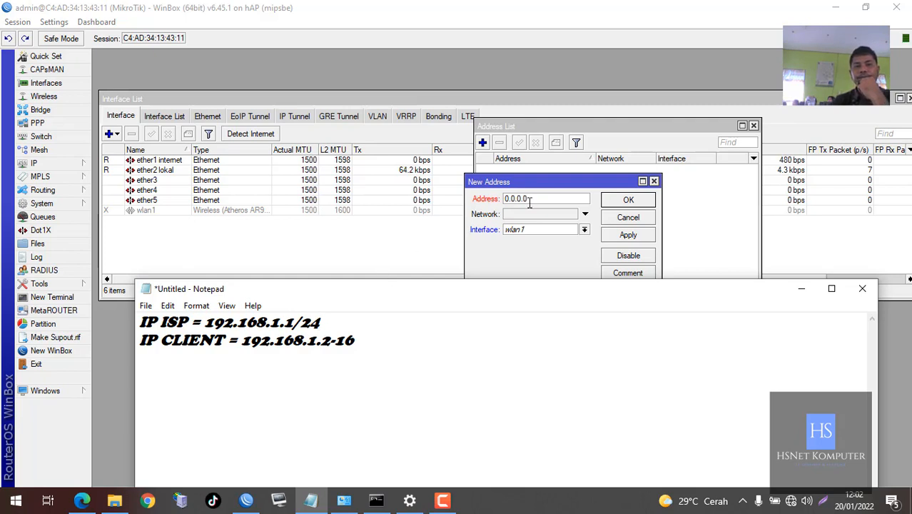
left_click_drag(212, 322, 344, 327)
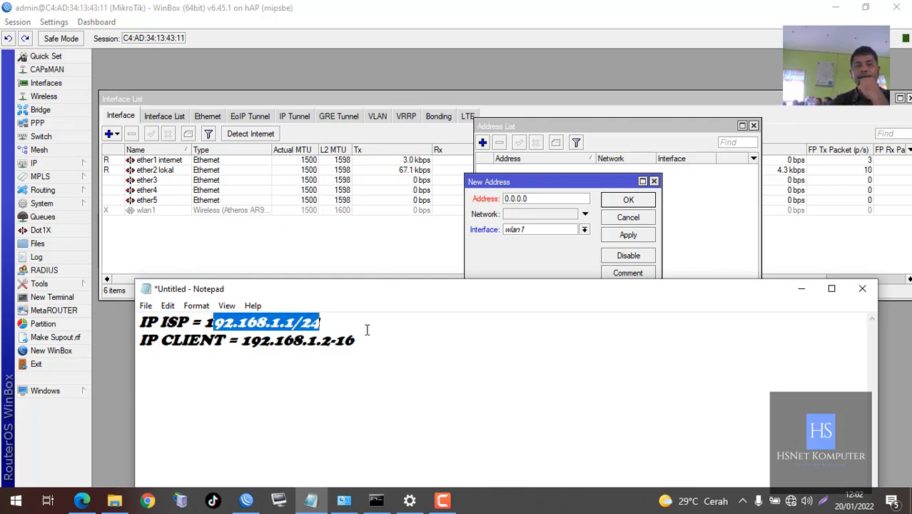
left_click(352, 329)
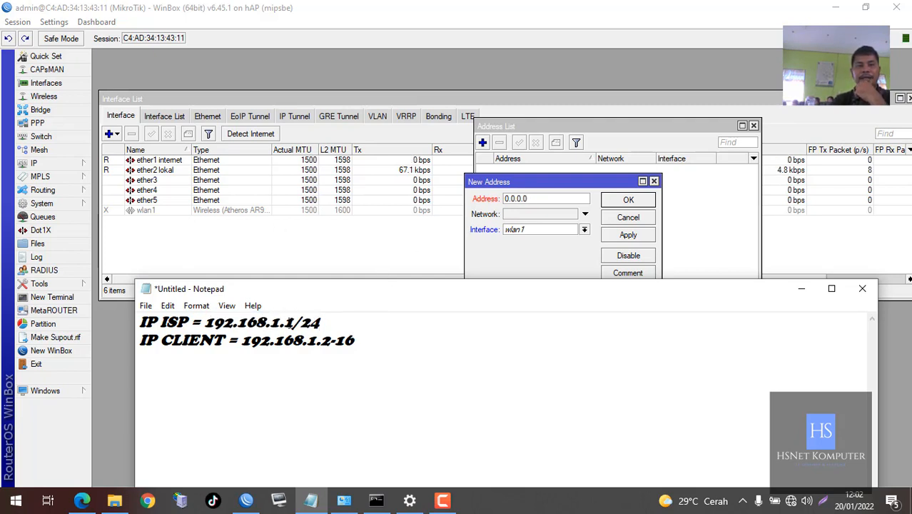
left_click_drag(205, 322, 345, 327)
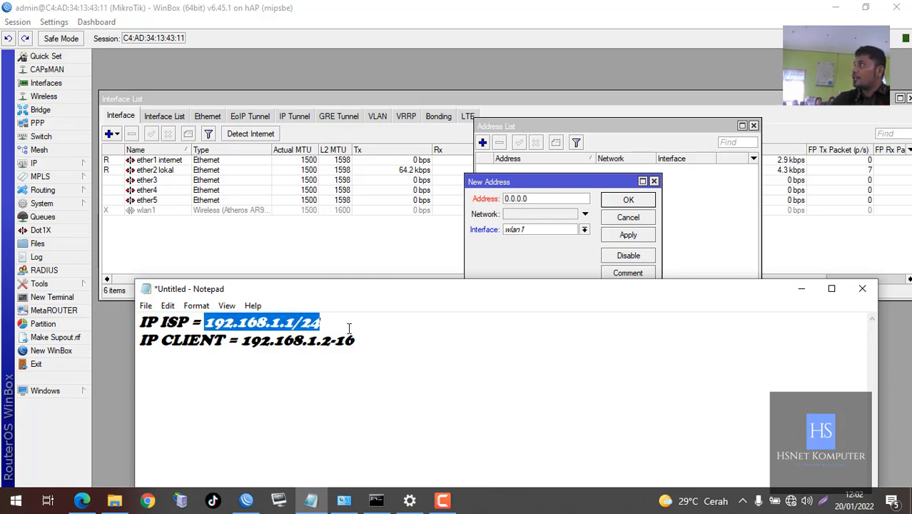
left_click(349, 327)
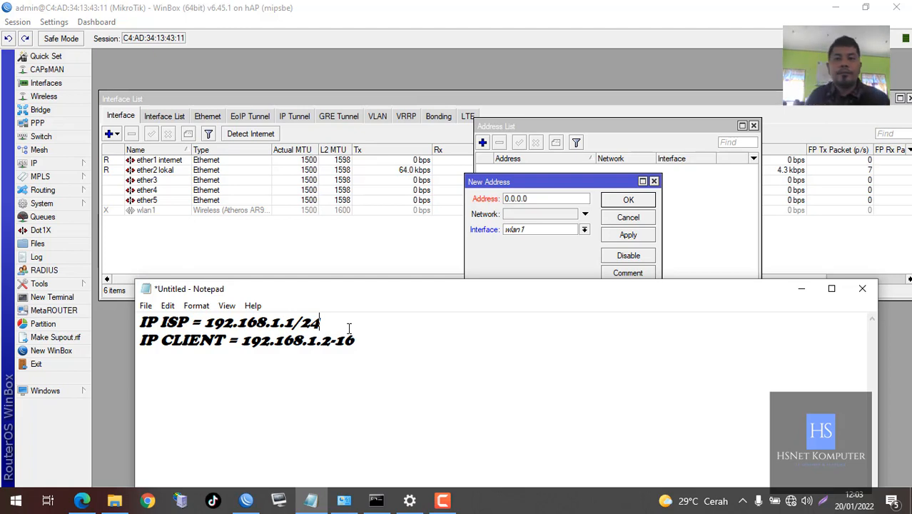
Add address 192.168.1.30/24 on interface ether1 internet
left_click(570, 198)
type("192.")
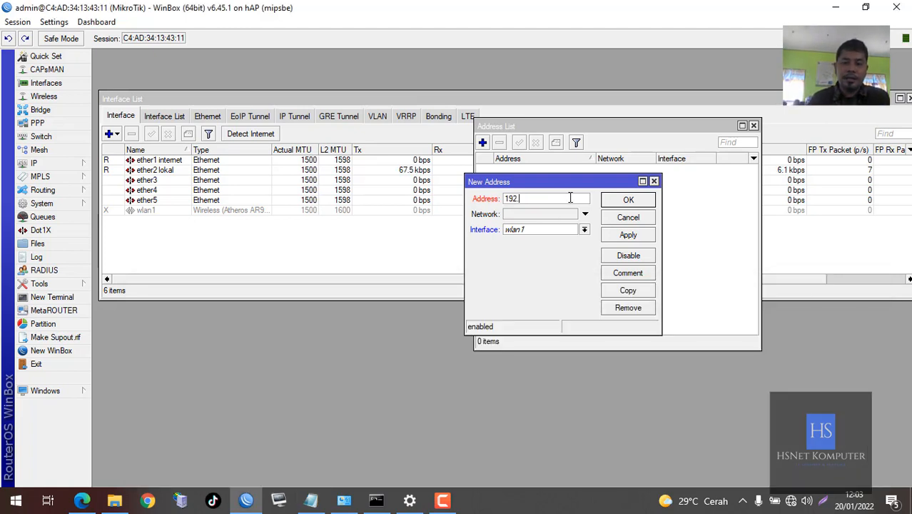
type("168.1.")
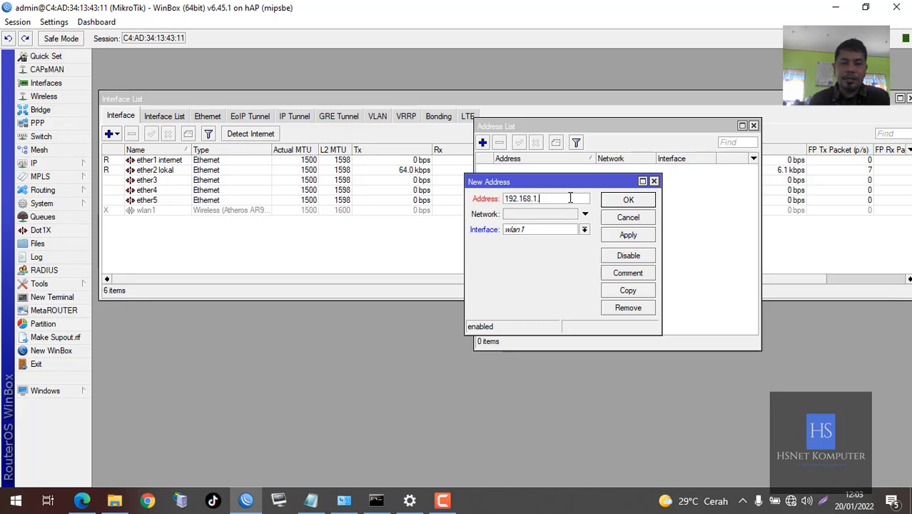
type("30/")
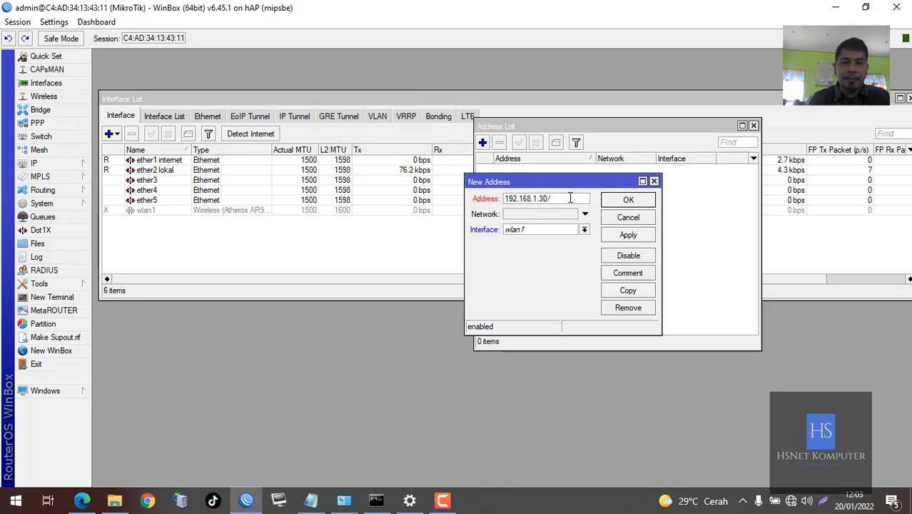
type("24")
left_click(560, 229)
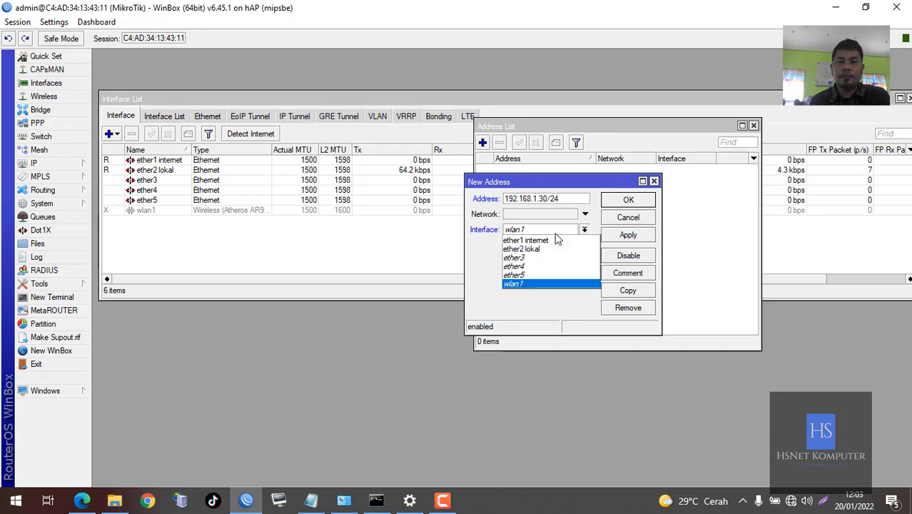
left_click(553, 240)
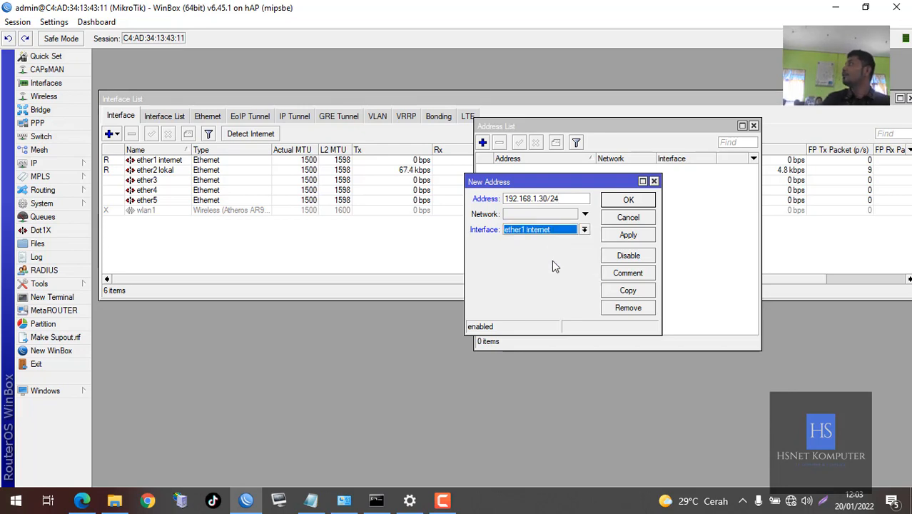
left_click(566, 232)
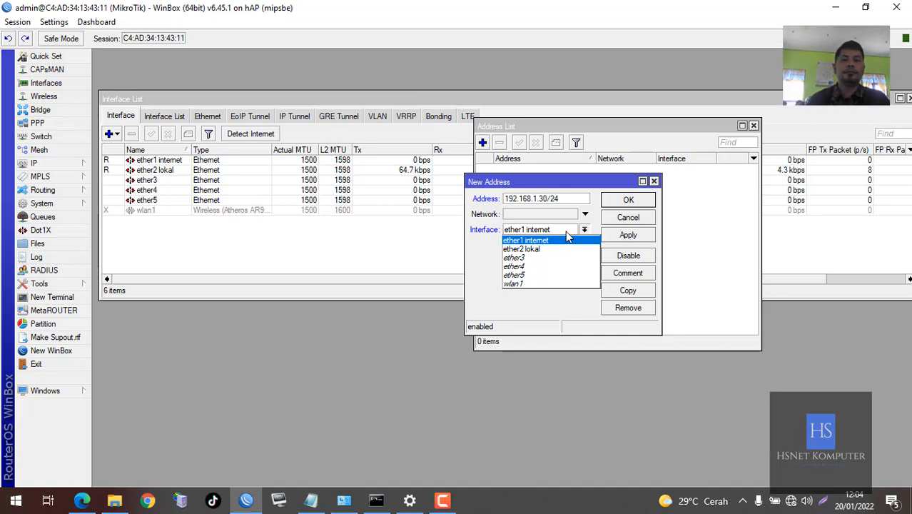
left_click(498, 222)
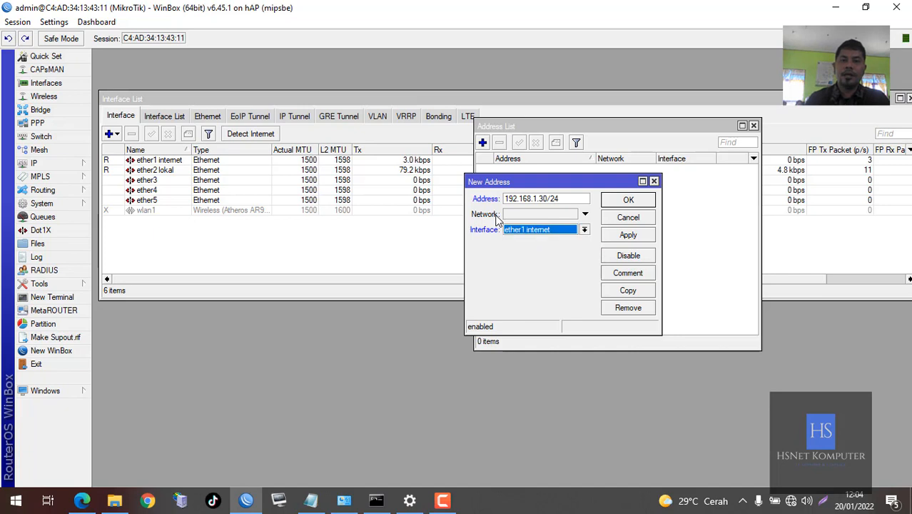
left_click(625, 204)
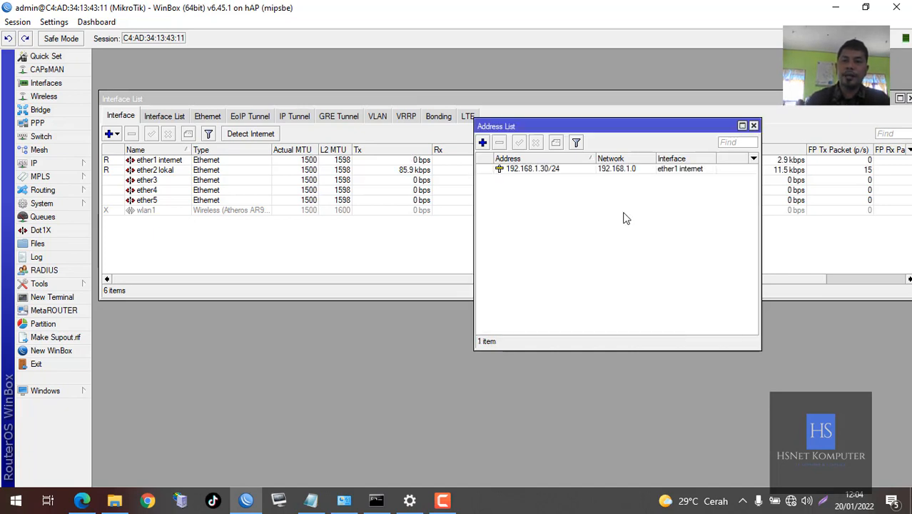
Start another address and check the PDF for the Ether 2 address 192.168.100.1/24
left_click(483, 142)
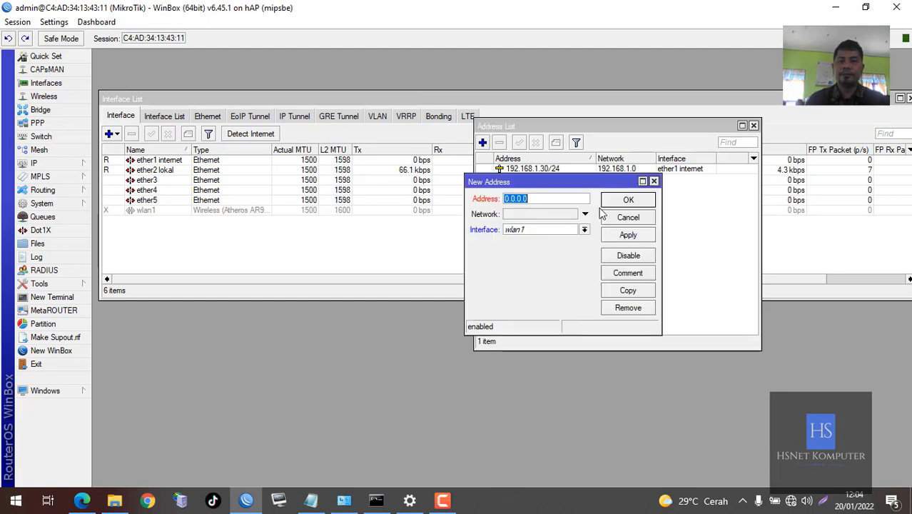
left_click(82, 500)
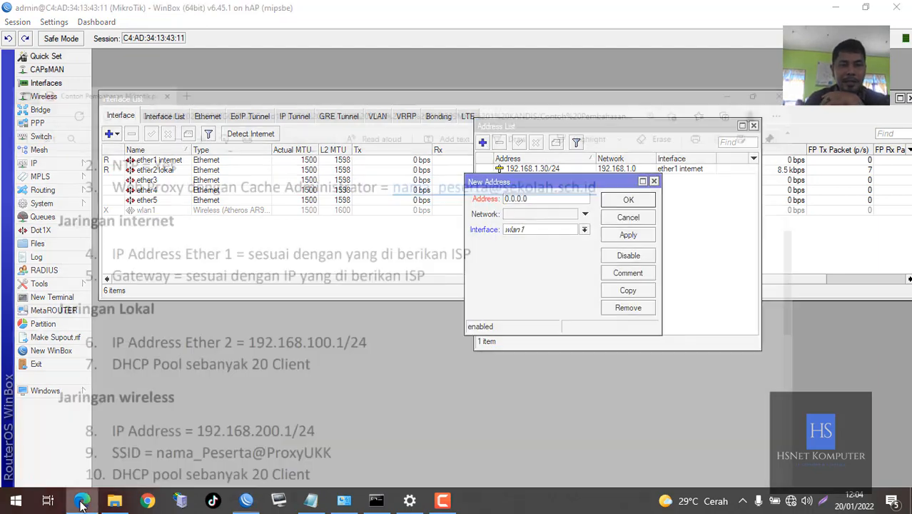
scroll(220, 208, "down", 2)
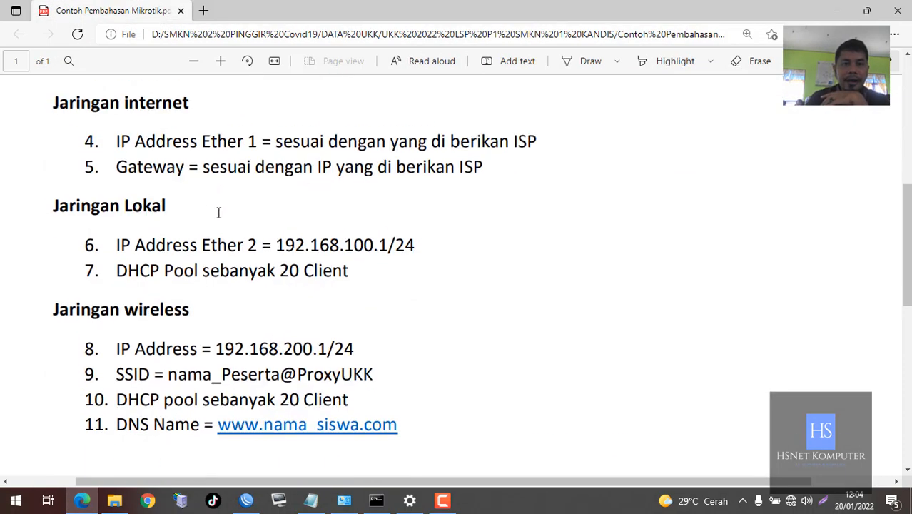
left_click_drag(273, 235, 421, 238)
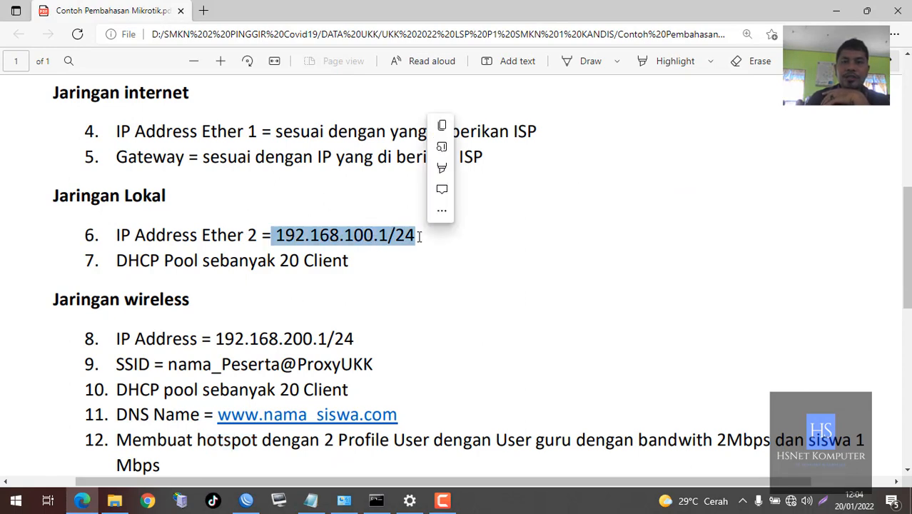
left_click(840, 16)
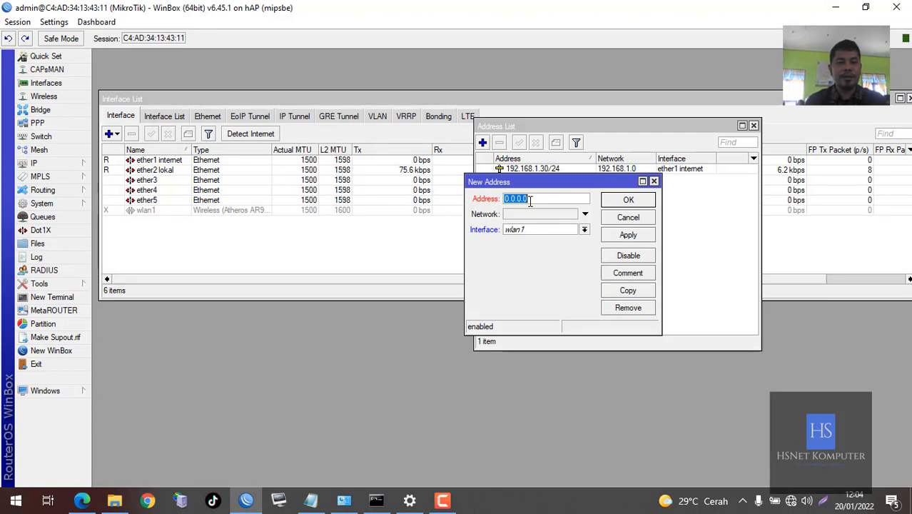
Add address 192.168.100.1/27 on interface ether2 lokal
type("192.168")
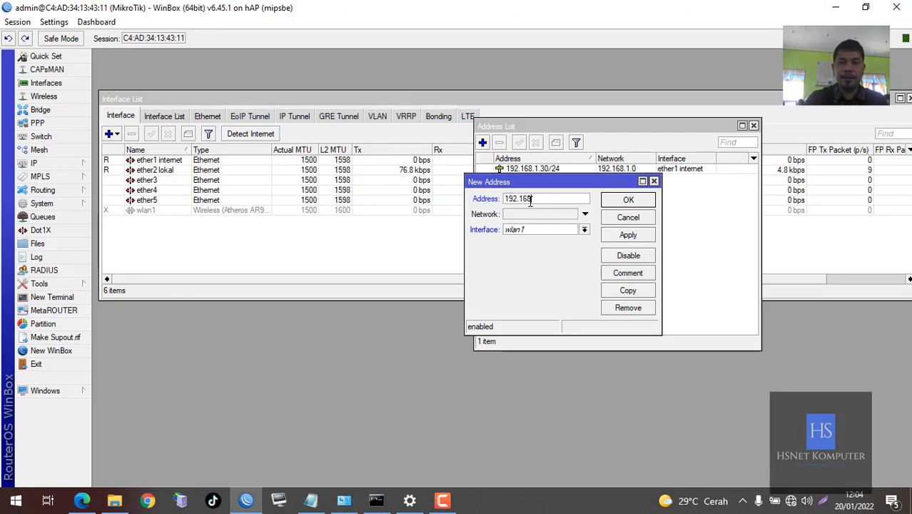
type(".110")
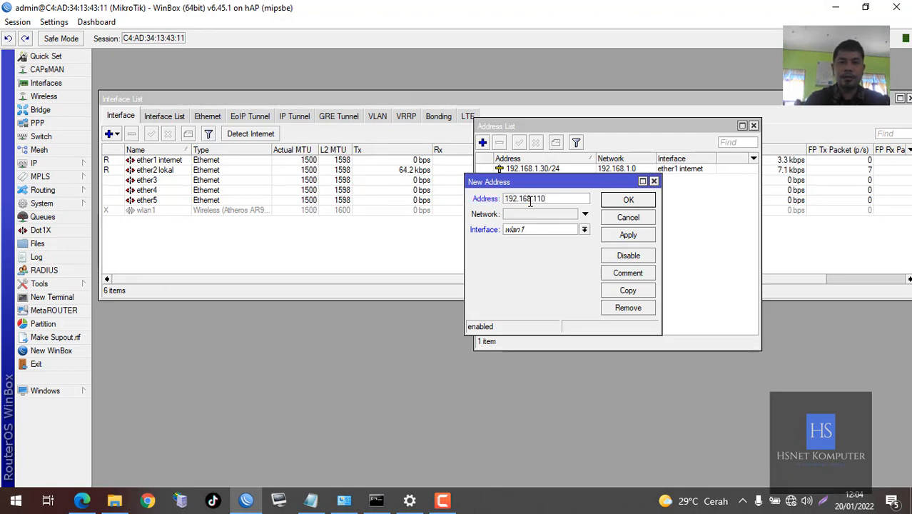
key("BackSpace")
key("BackSpace")
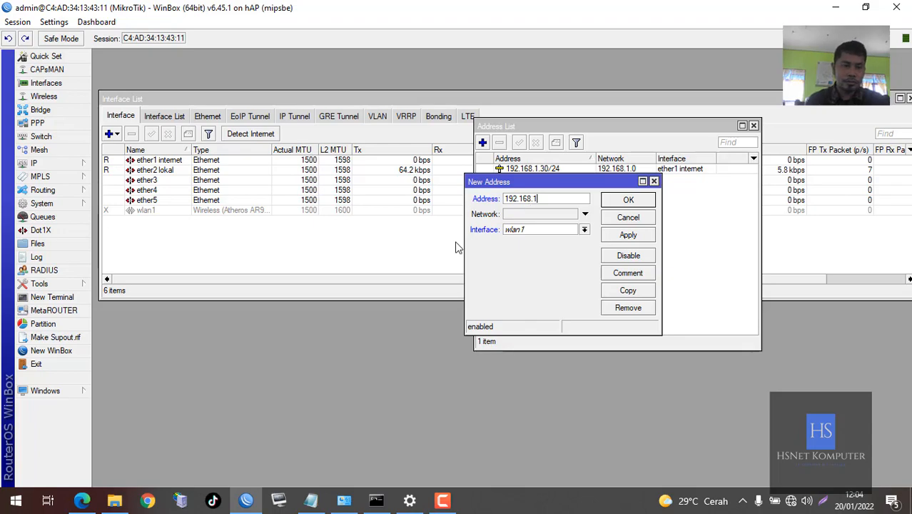
left_click(82, 500)
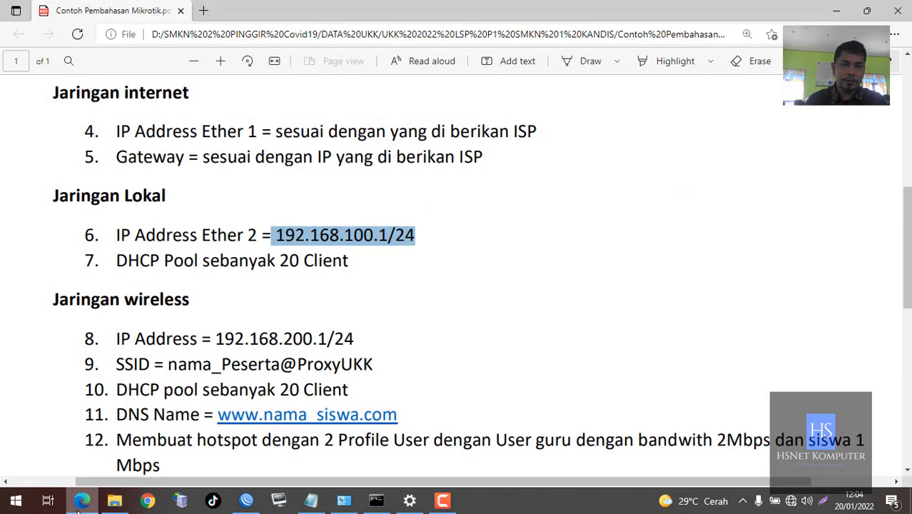
left_click(80, 499)
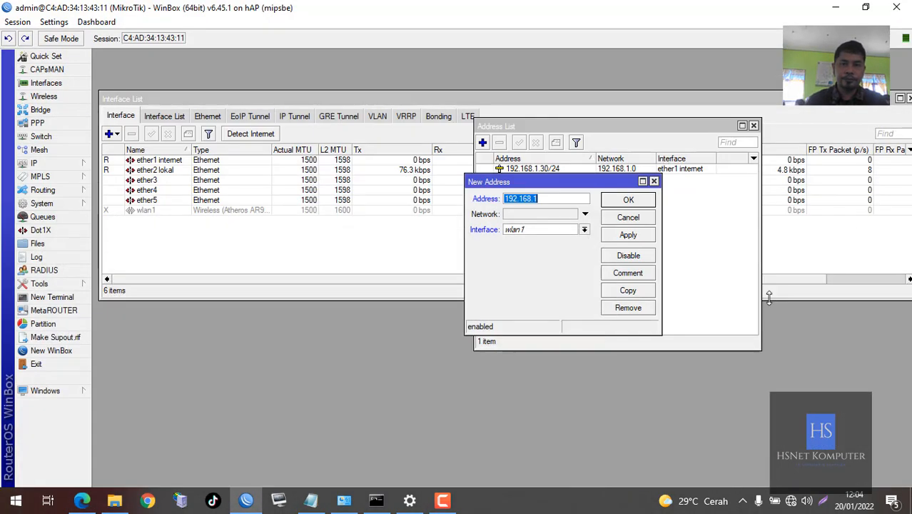
left_click(574, 198)
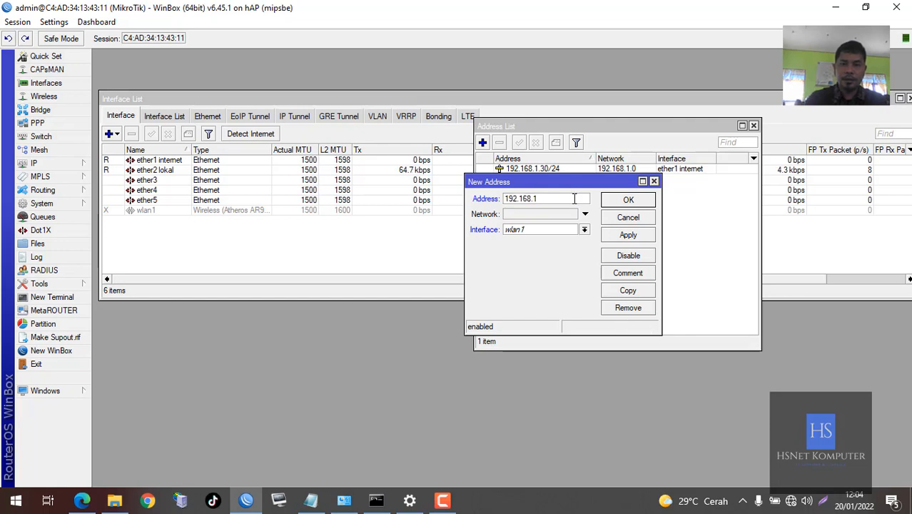
type("00.1/")
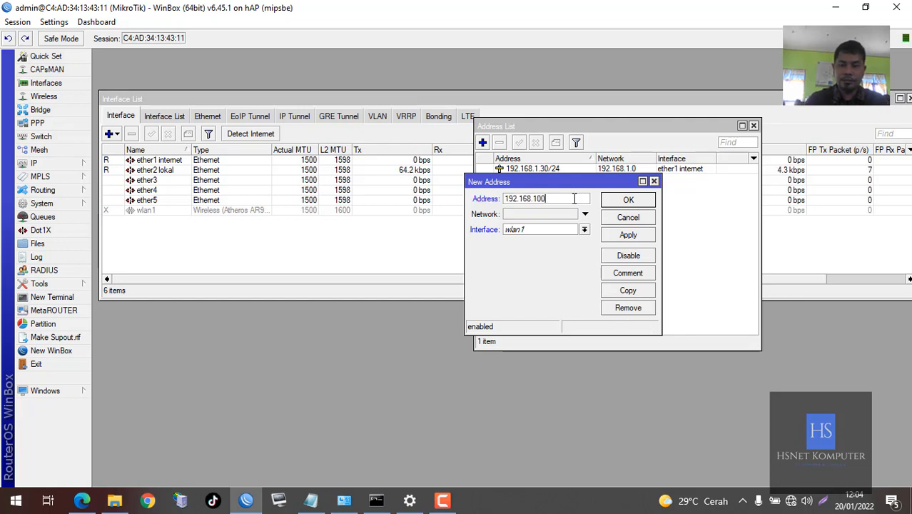
type("27")
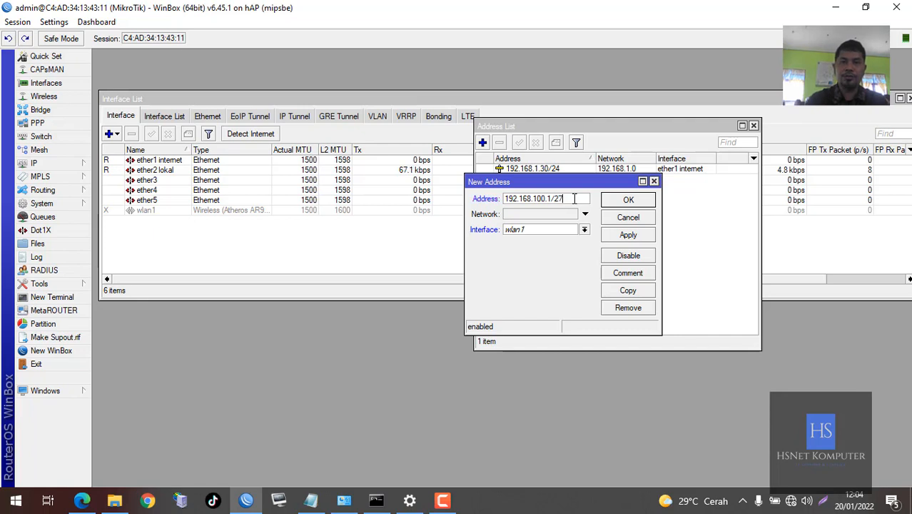
left_click(542, 229)
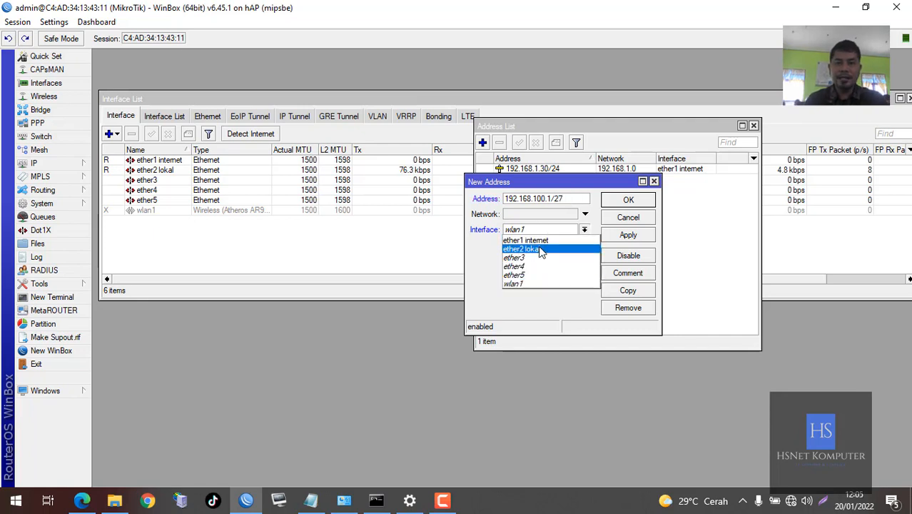
left_click(540, 251)
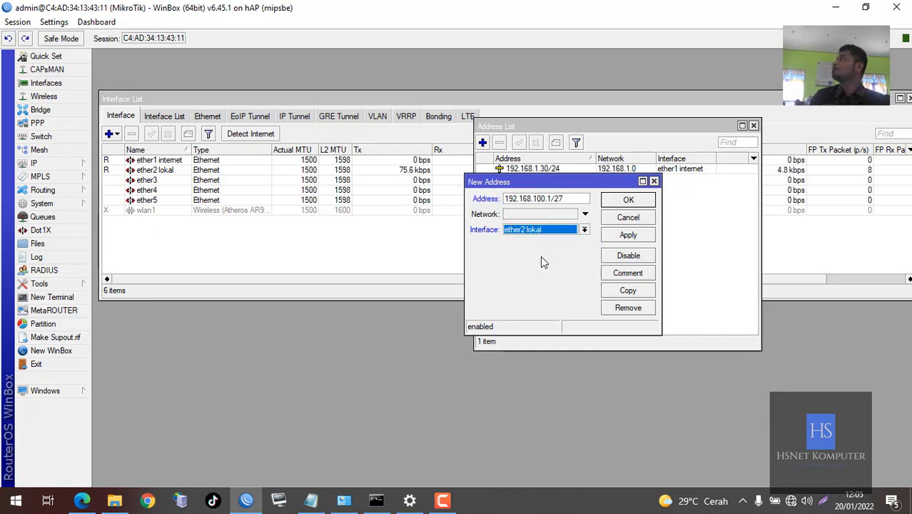
left_click(642, 203)
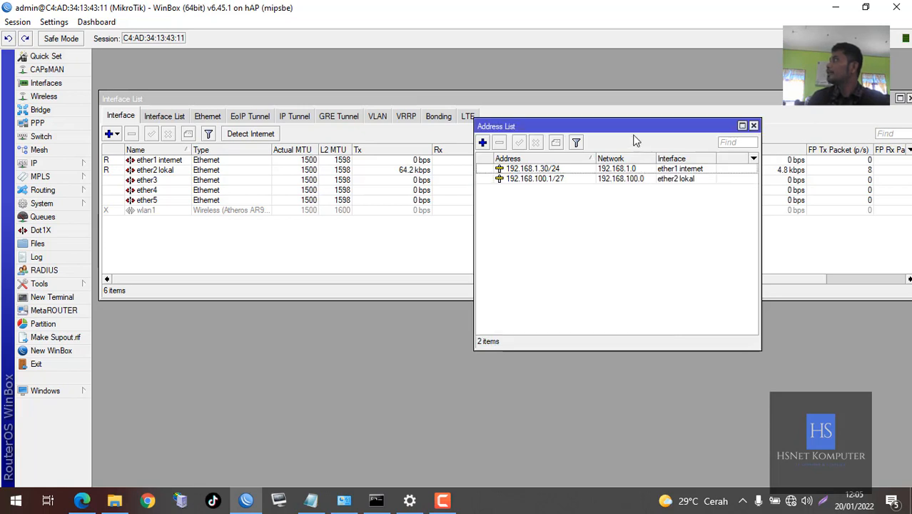
Review the 192.168.1.30/24 and 192.168.100.1/27 entries, then close the Address List
left_click_drag(617, 127, 393, 220)
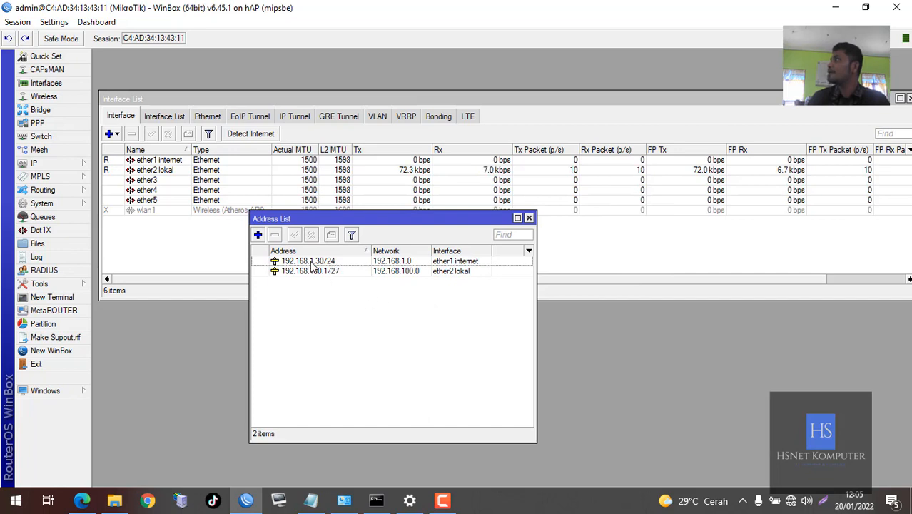
left_click(449, 264)
left_click(452, 271)
left_click(451, 299)
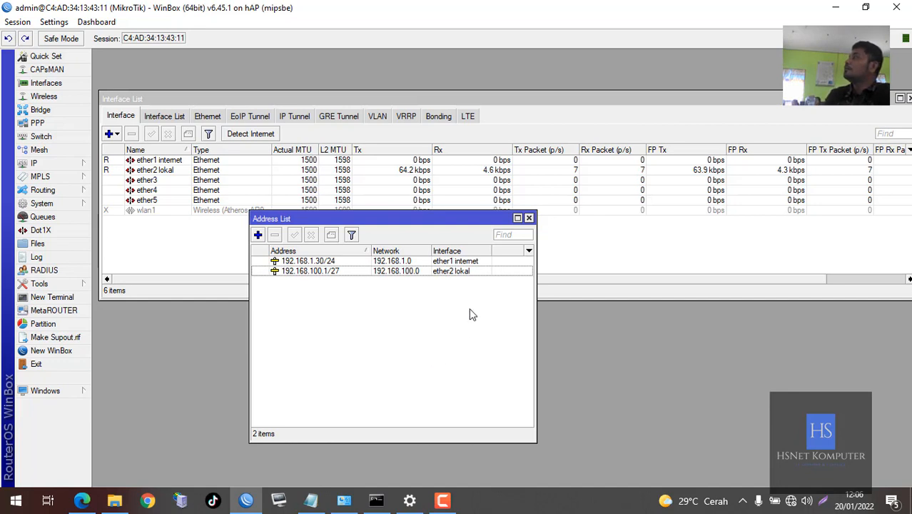
left_click(529, 218)
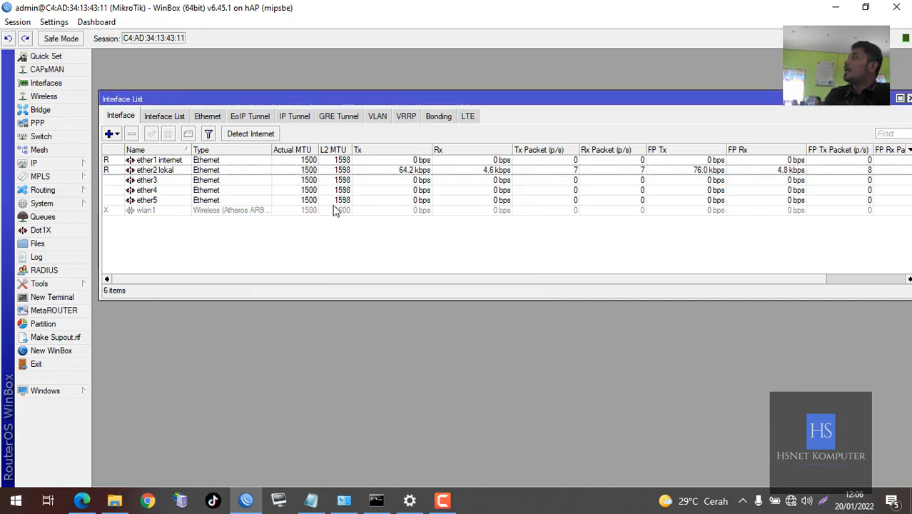
Set the router's DNS servers to 8.8.8.8 and 8.8.4.4 with Allow Remote Requests enabled
left_click(78, 163)
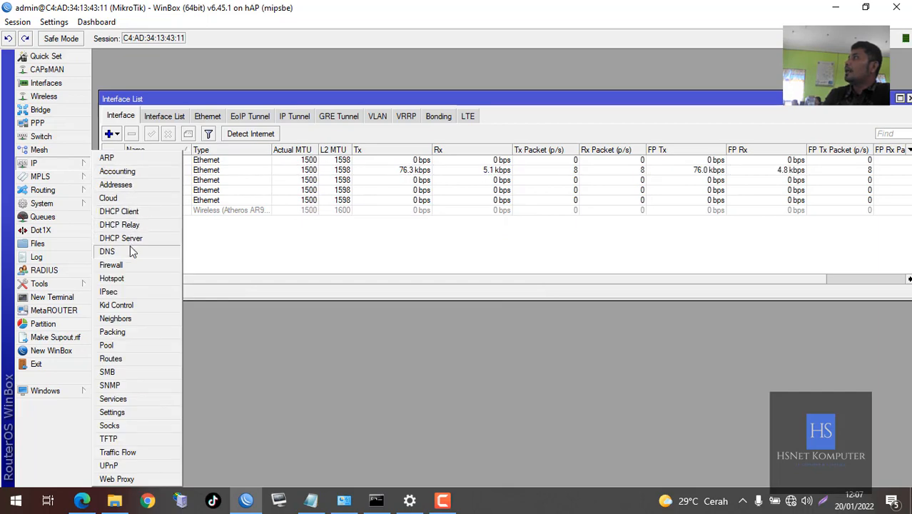
left_click(128, 250)
left_click(481, 187)
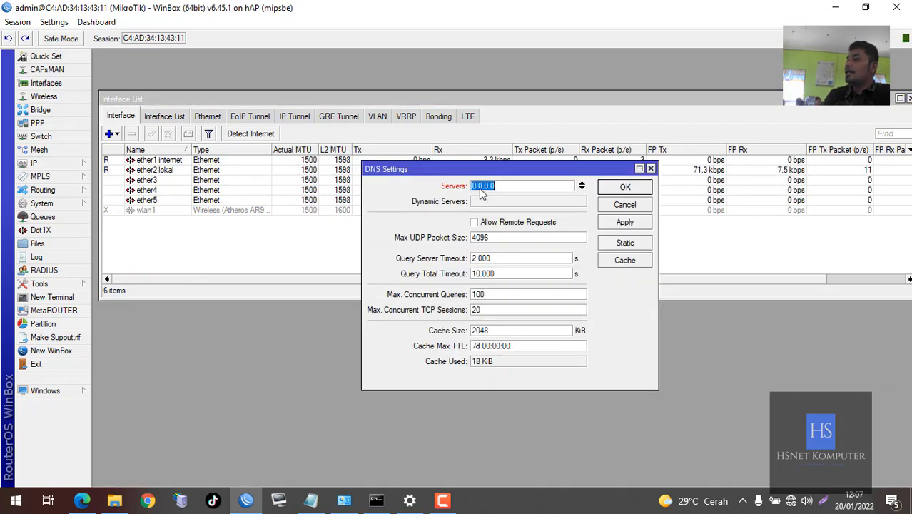
type("8.8.8.8")
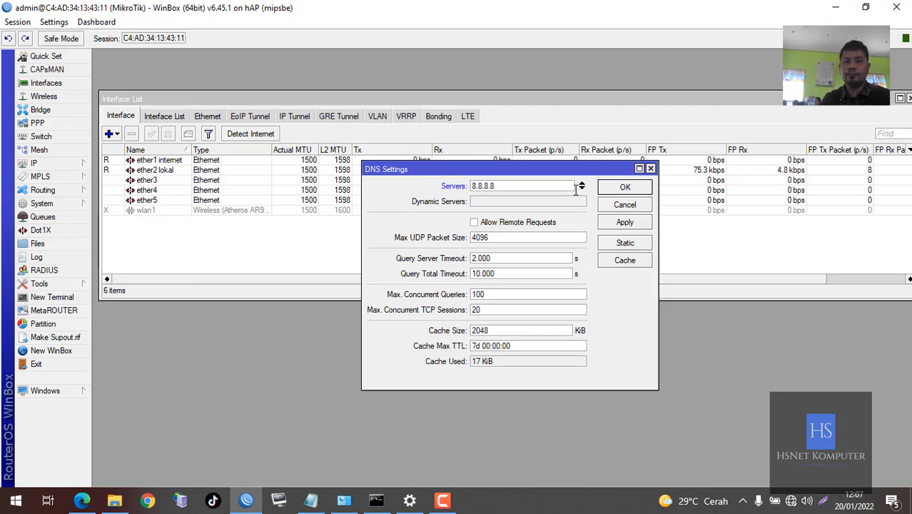
left_click(581, 189)
type("8.8.4.4")
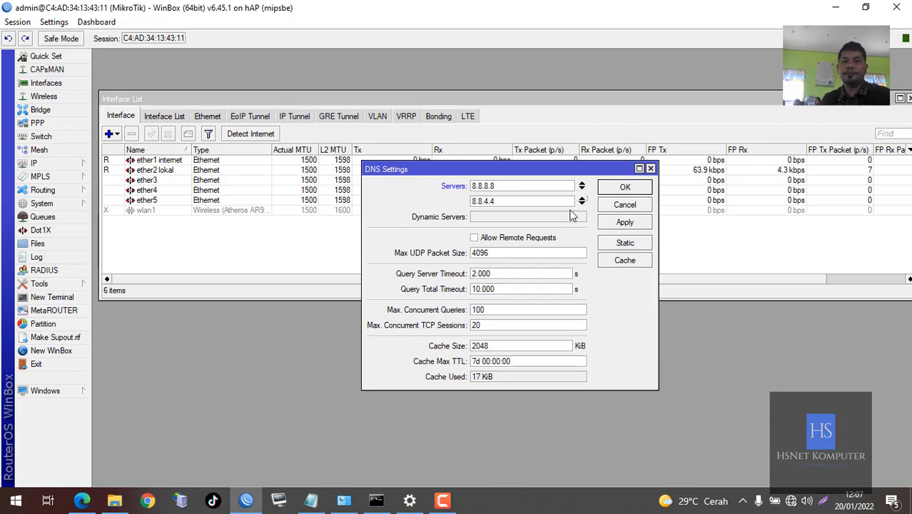
left_click(546, 243)
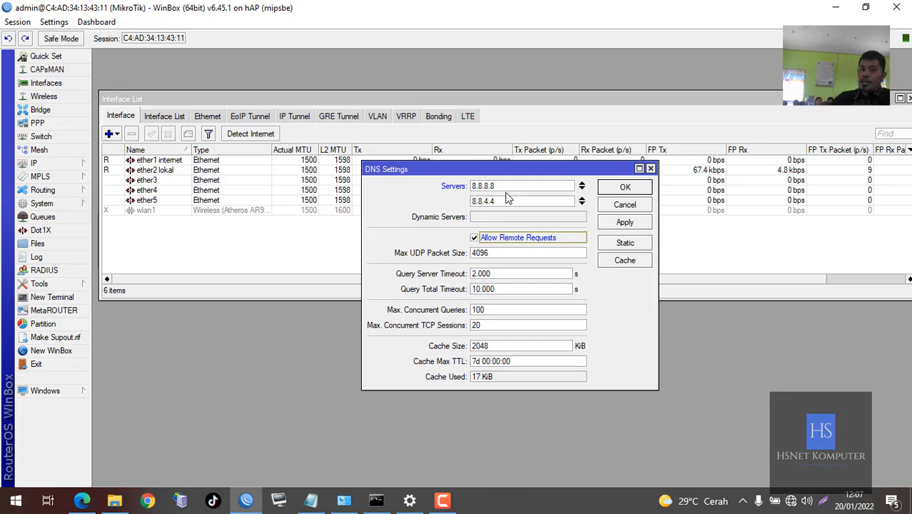
left_click(622, 187)
Open the Firewall NAT list, start a new rule, then discard it and close the window
left_click(39, 163)
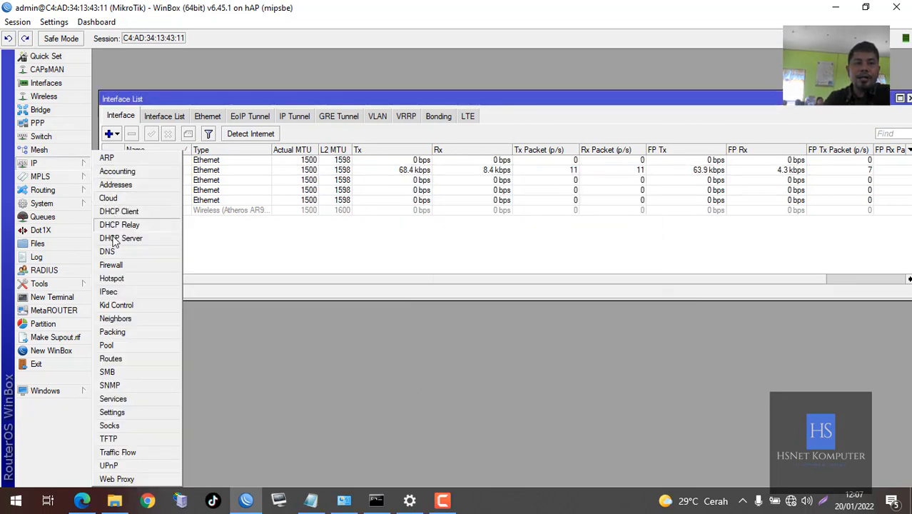
left_click(114, 265)
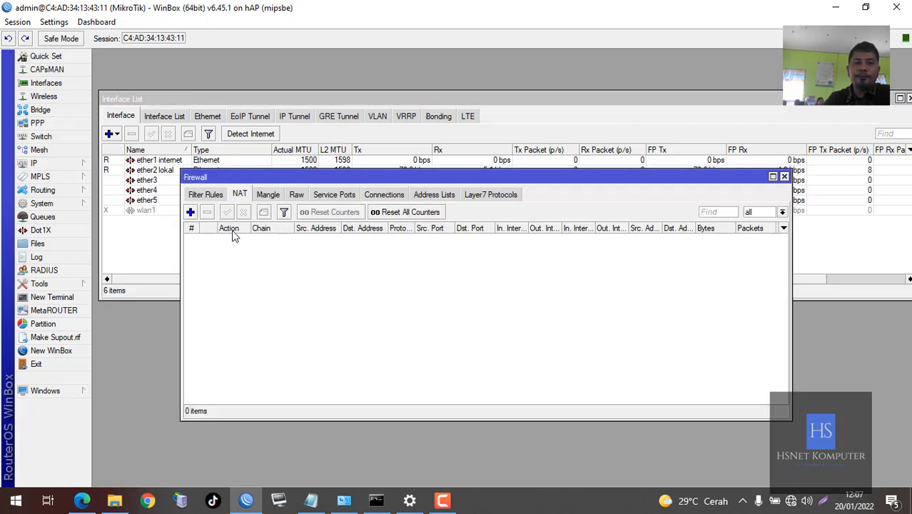
left_click(215, 196)
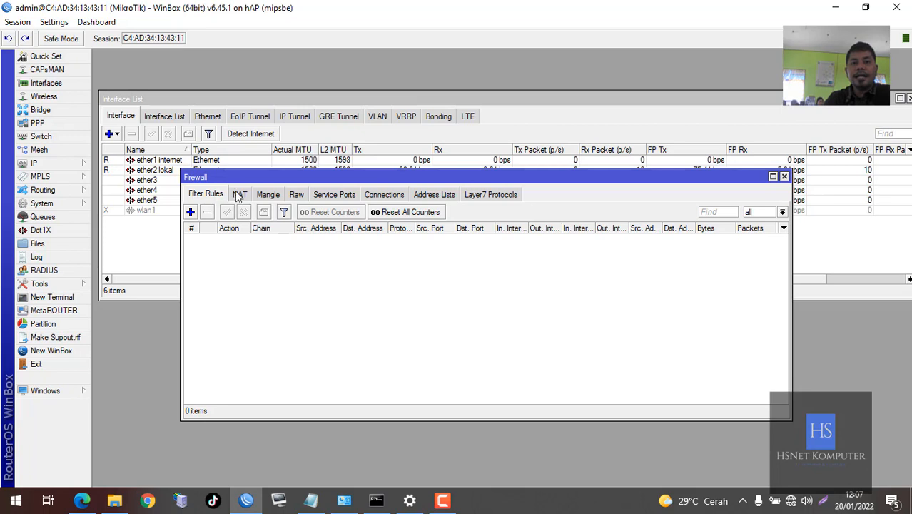
left_click_drag(199, 181, 212, 179)
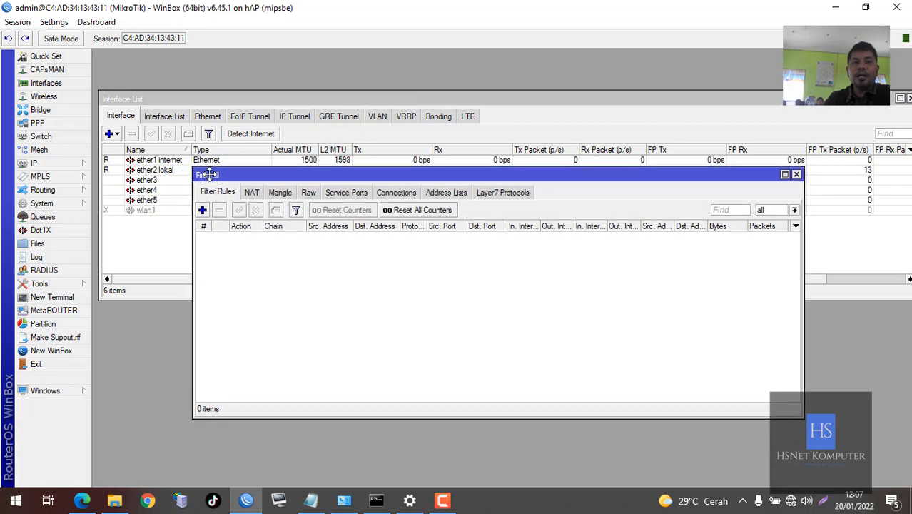
left_click(251, 194)
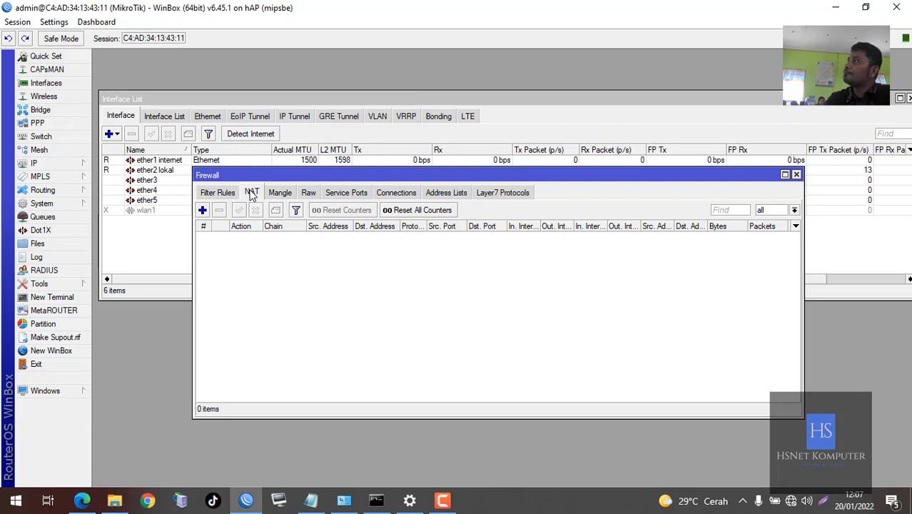
left_click(203, 210)
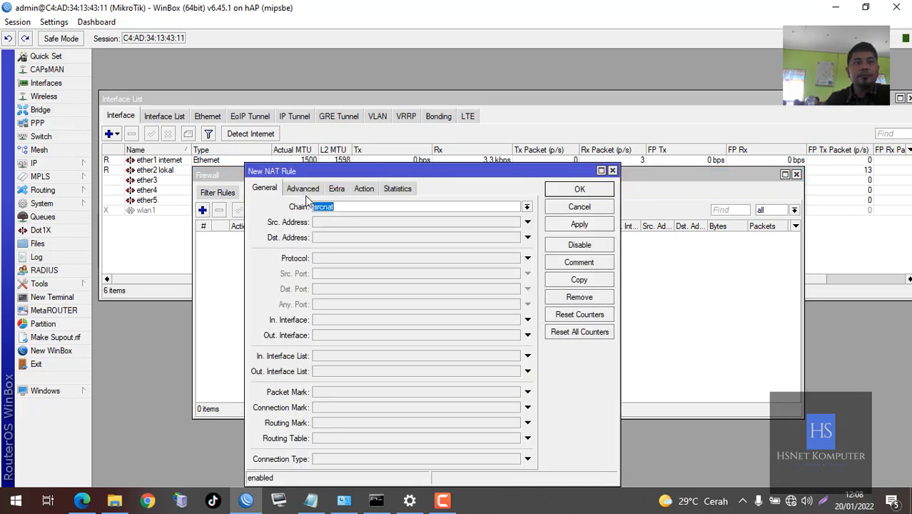
left_click(561, 207)
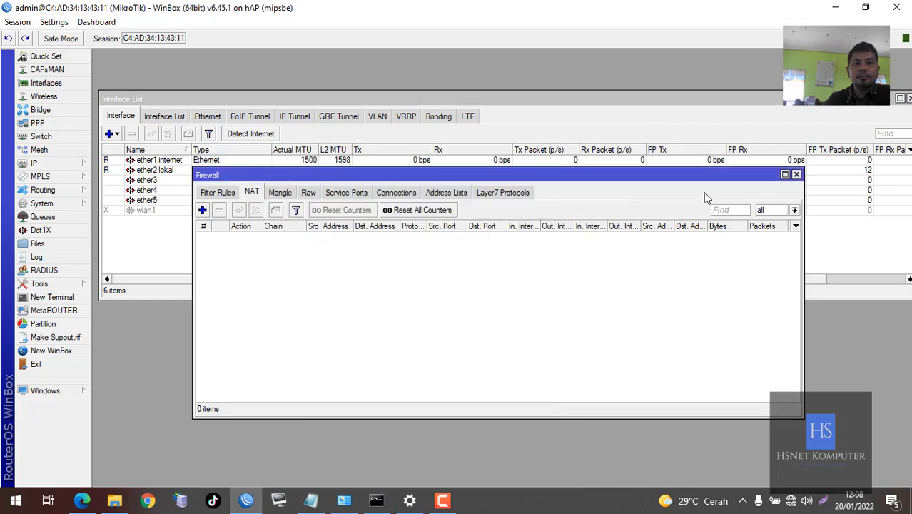
left_click(797, 174)
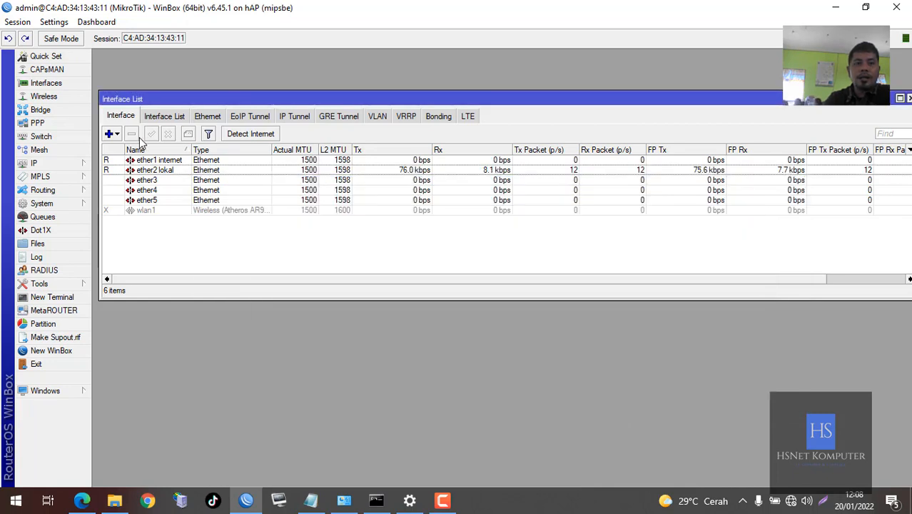
Add a NAT rule with chain srcnat and action masquerade
left_click(87, 164)
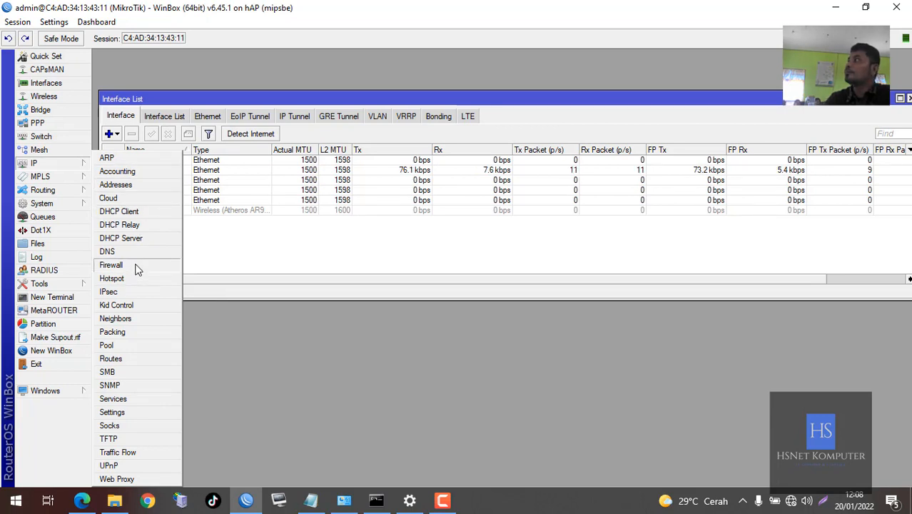
left_click(110, 265)
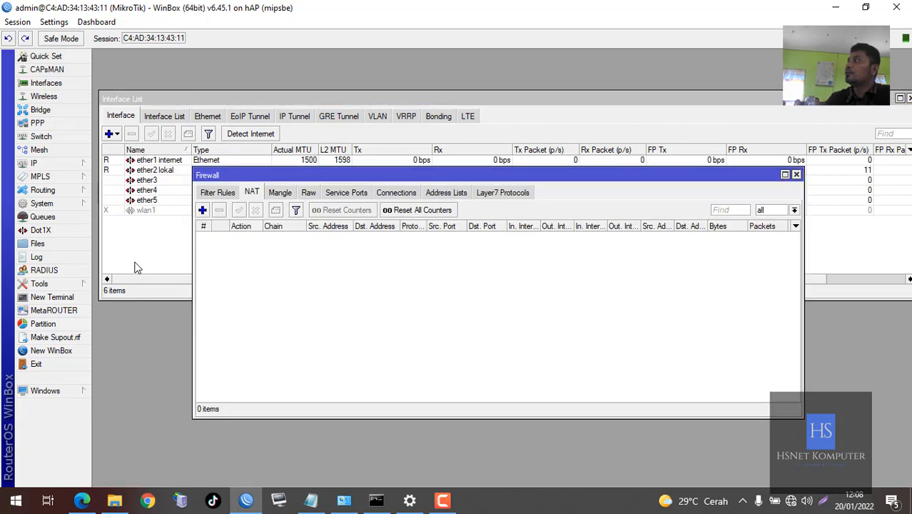
left_click(252, 199)
left_click(202, 210)
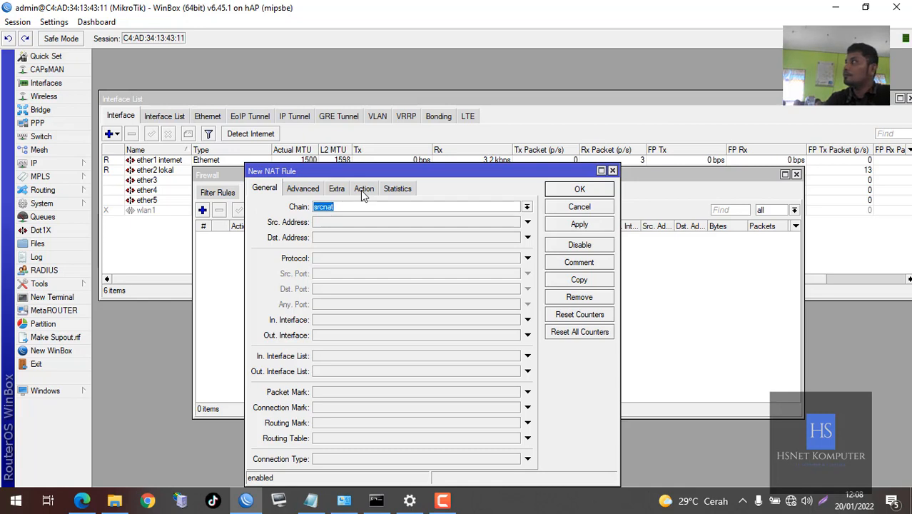
left_click(352, 206)
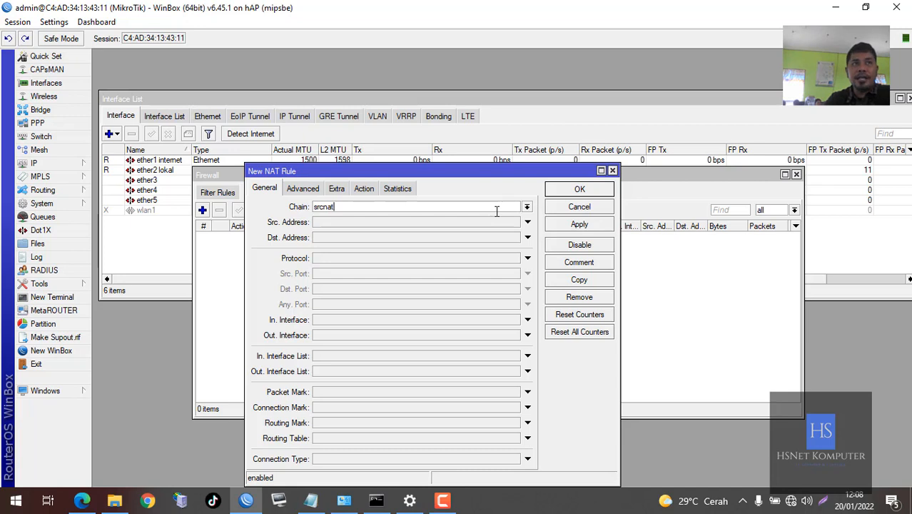
left_click(365, 189)
left_click(369, 207)
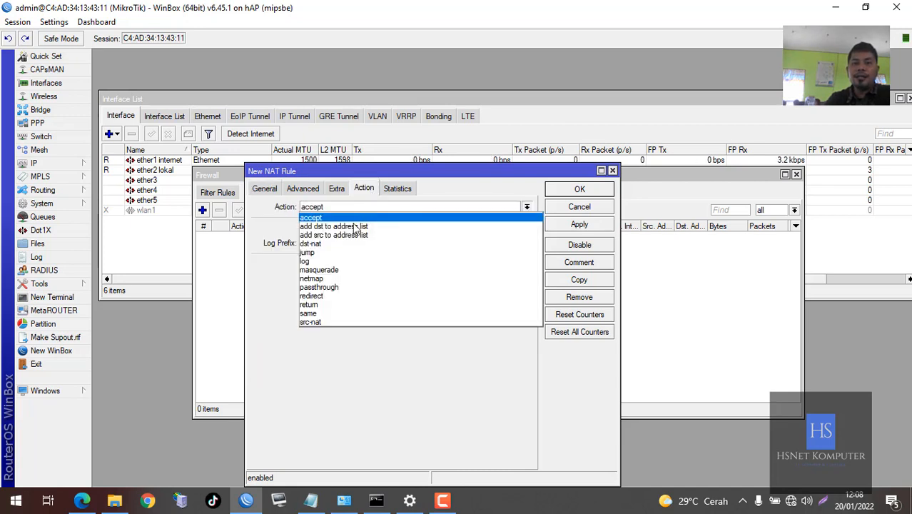
left_click(333, 271)
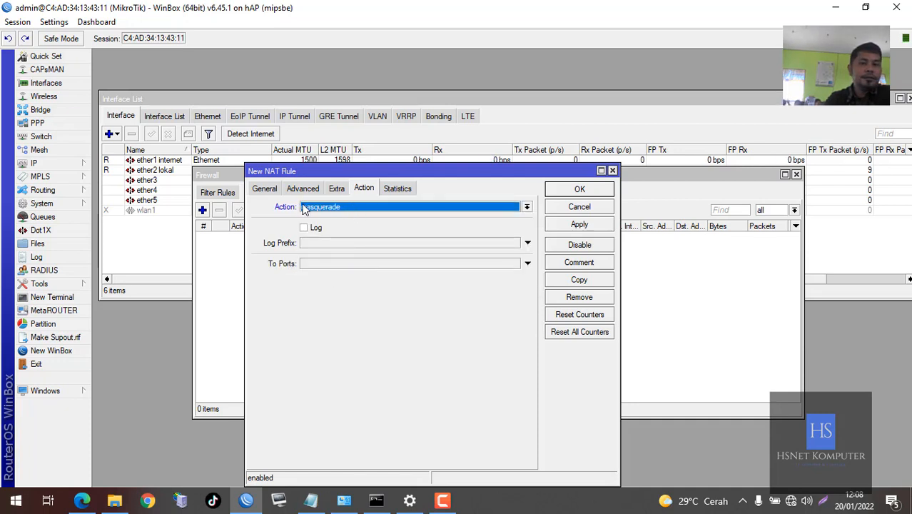
left_click(556, 194)
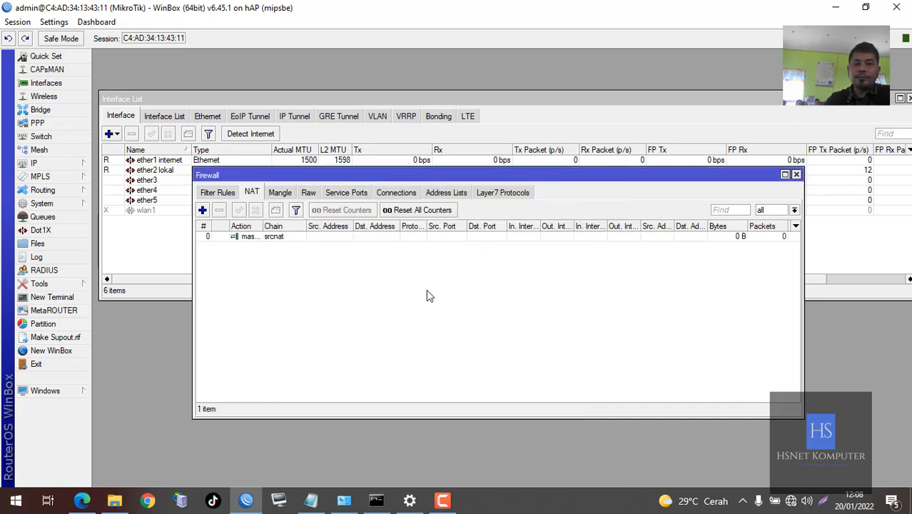
left_click(43, 163)
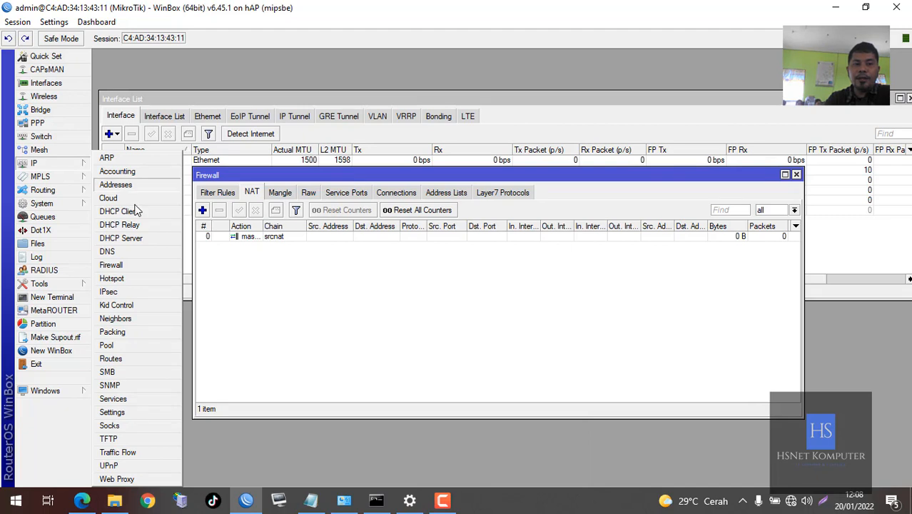
Show the Route List with its two connected routes and start a new 0.0.0.0/0 route
left_click(110, 359)
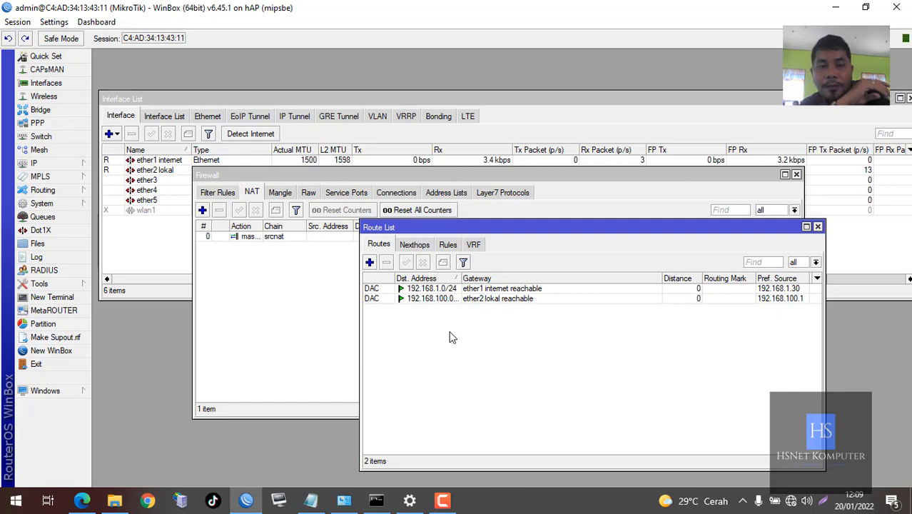
left_click(82, 165)
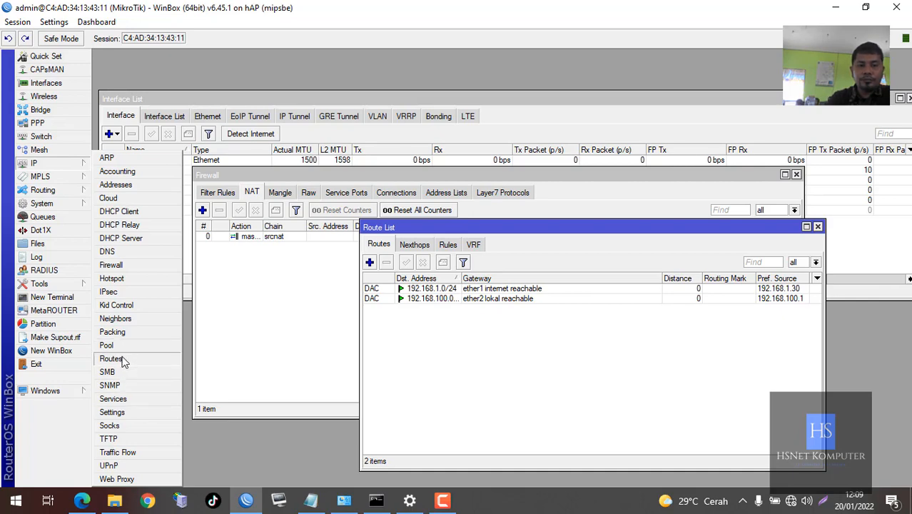
left_click(596, 371)
left_click_drag(584, 228, 514, 179)
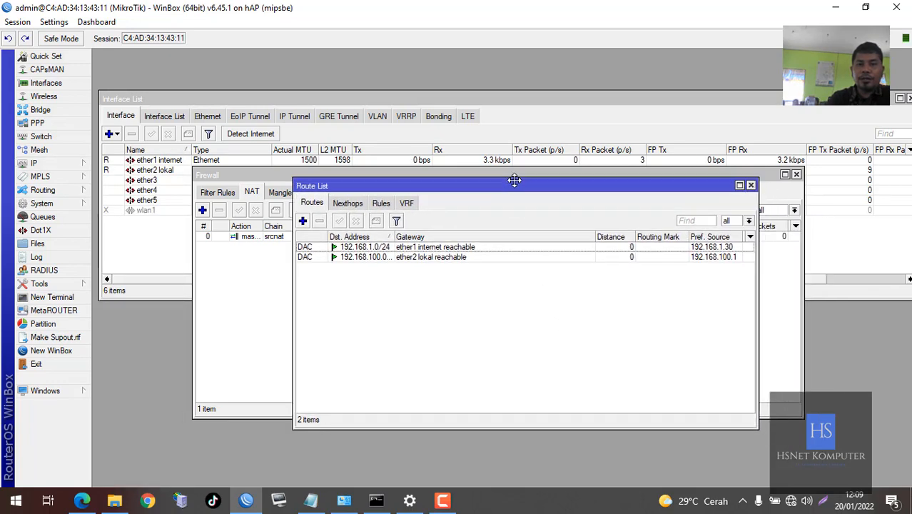
left_click(297, 211)
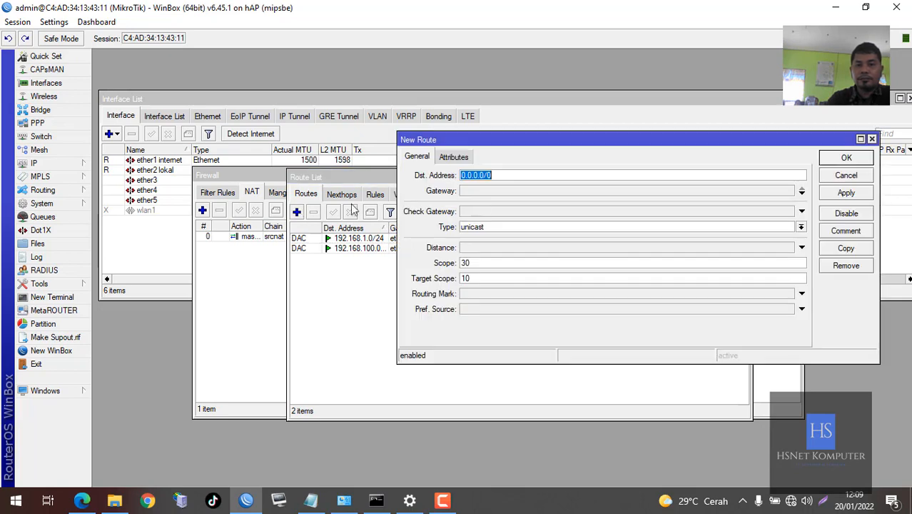
Copy the ISP address from the notes and save default route 0.0.0.0/0 via gateway 192.168.1.1
left_click(491, 190)
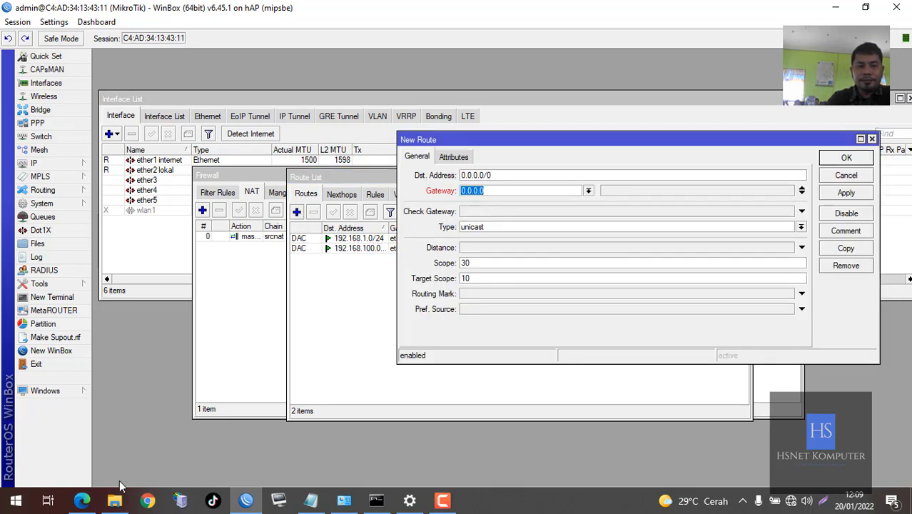
left_click(311, 500)
left_click(401, 342)
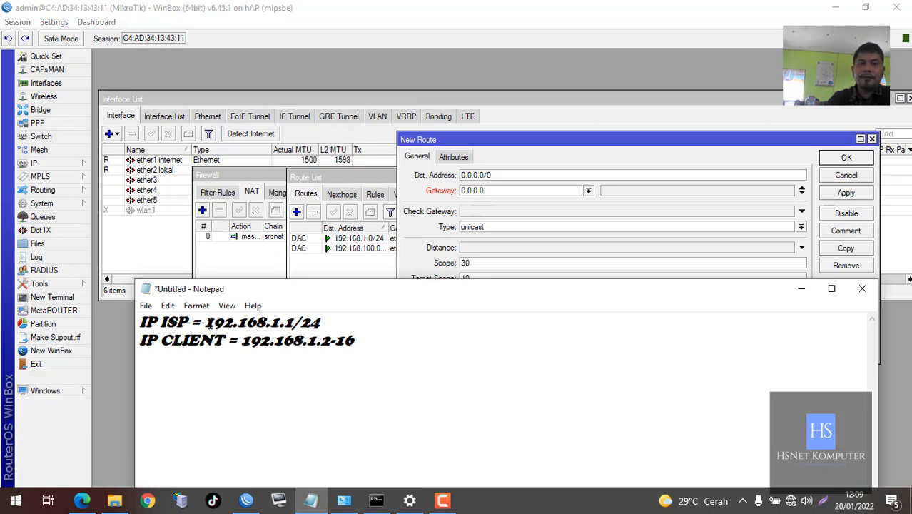
left_click_drag(206, 323, 293, 323)
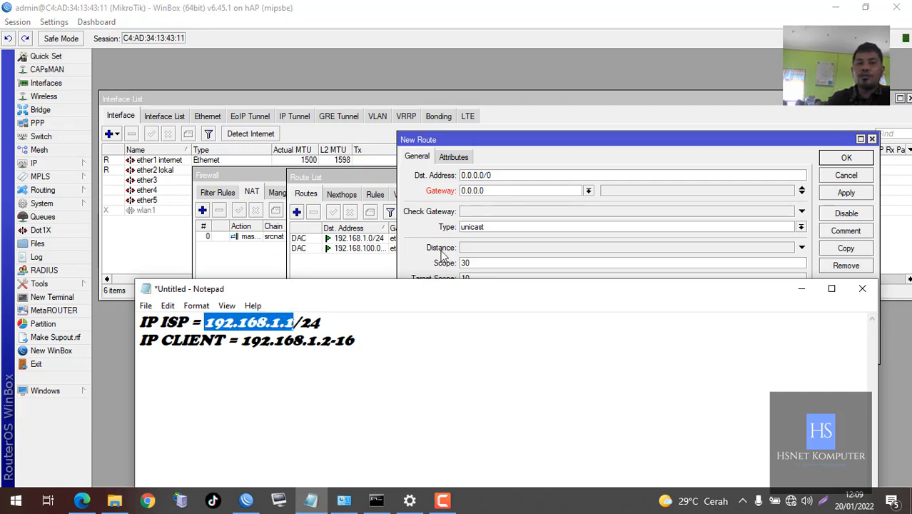
left_click(502, 191)
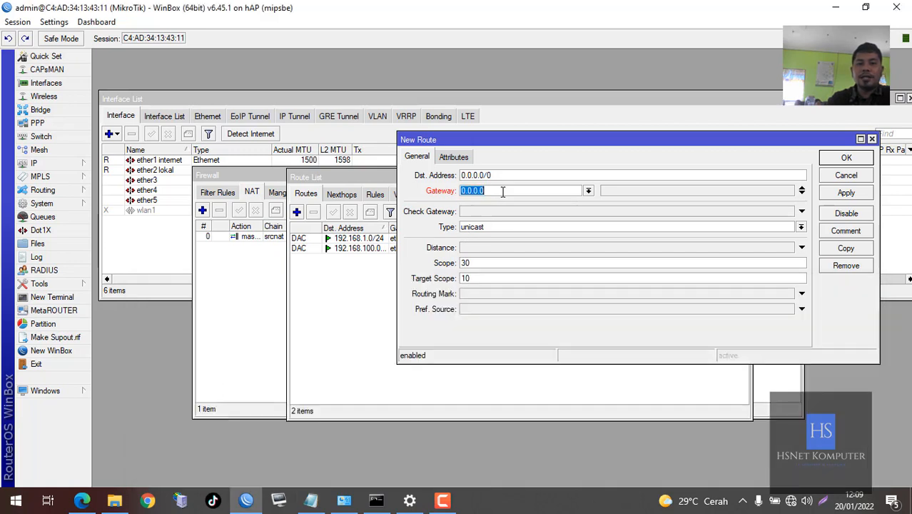
type("192.168")
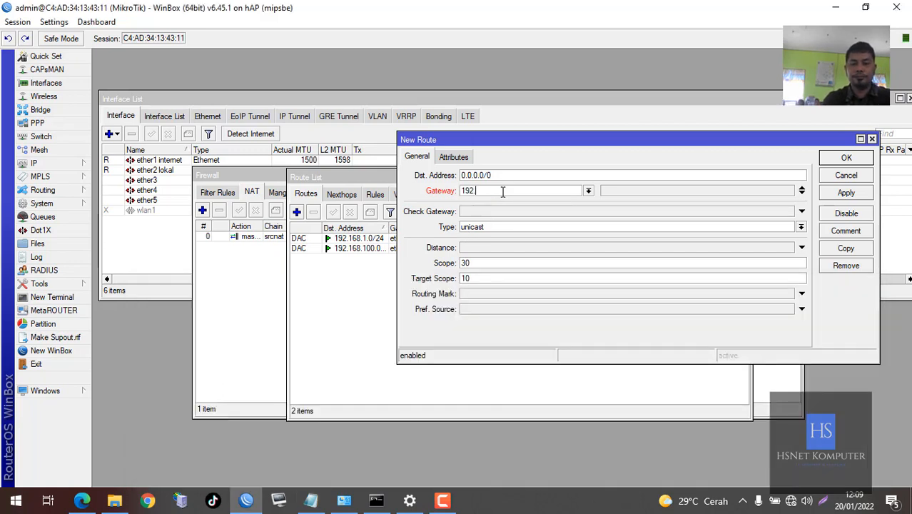
type(".1.1")
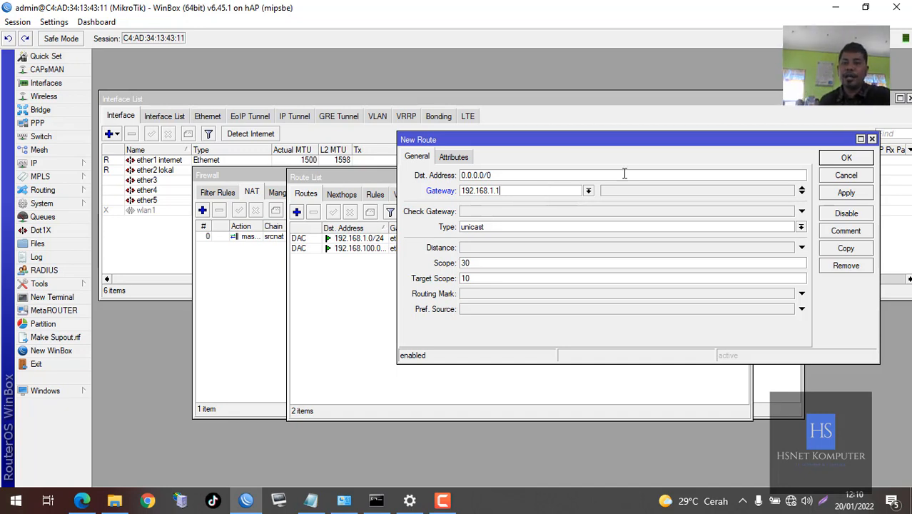
left_click(845, 158)
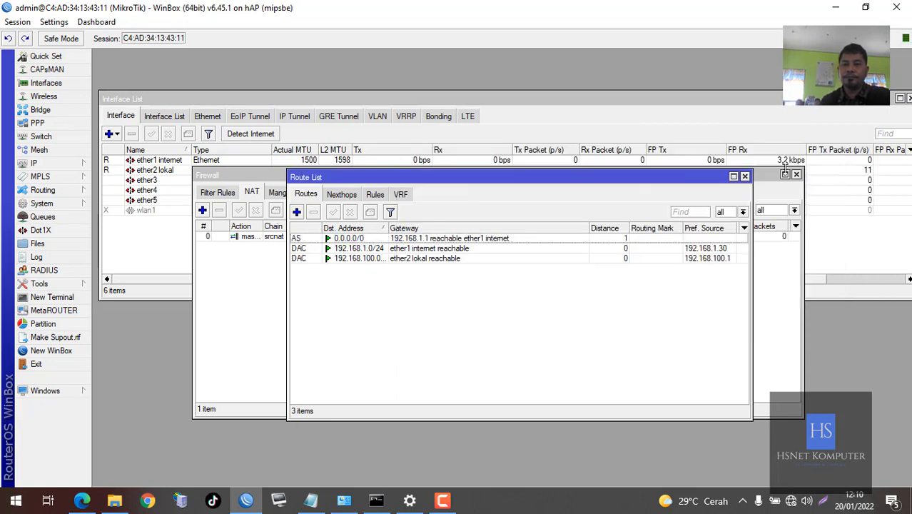
Close the route list, firewall and interface list windows
left_click(744, 177)
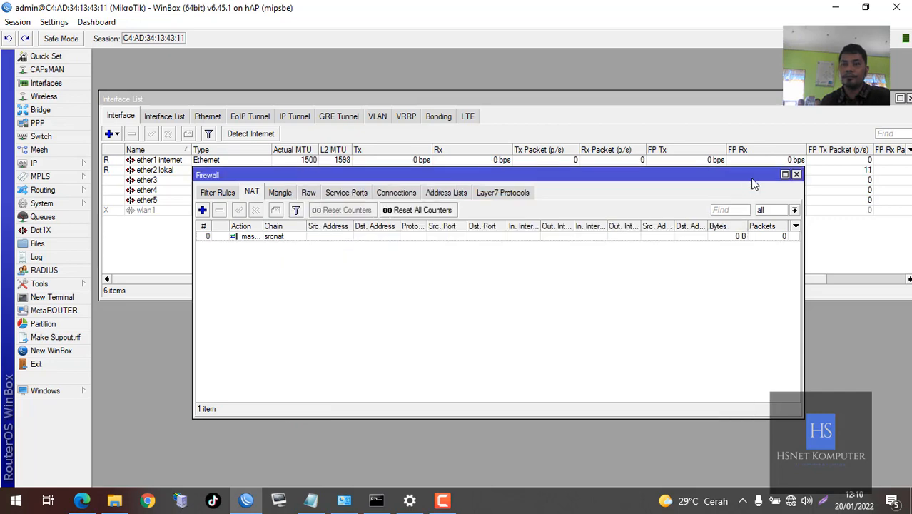
left_click(796, 175)
left_click_drag(836, 105, 791, 101)
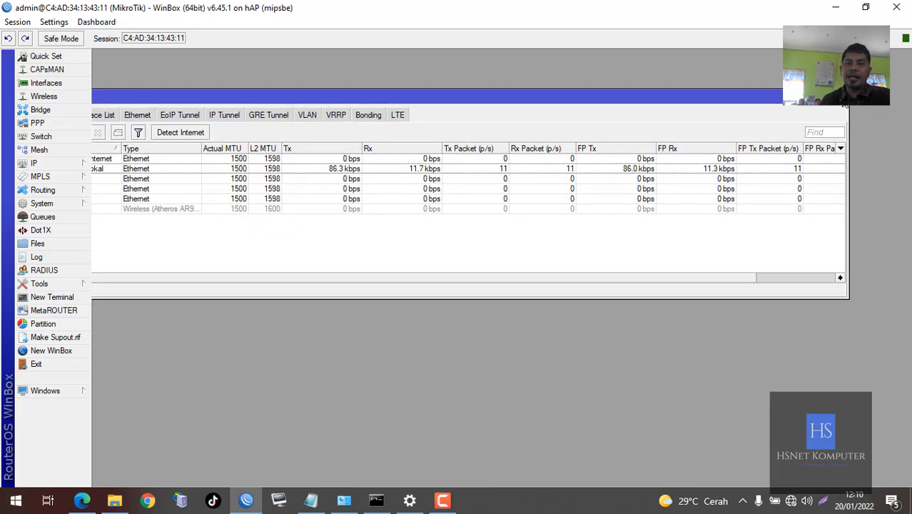
left_click(840, 96)
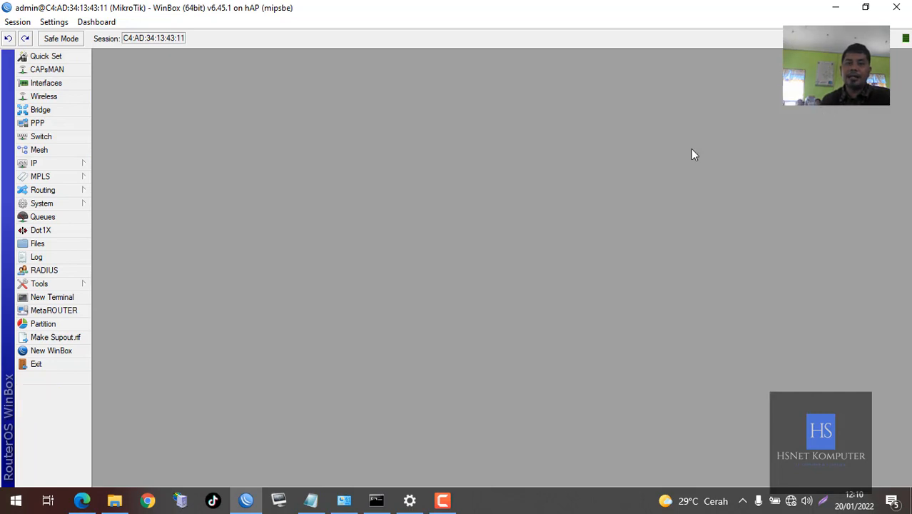
In a new terminal, ping 8.8.8.8 and stop it after 100% packet loss
left_click(74, 297)
left_click_drag(365, 211, 576, 112)
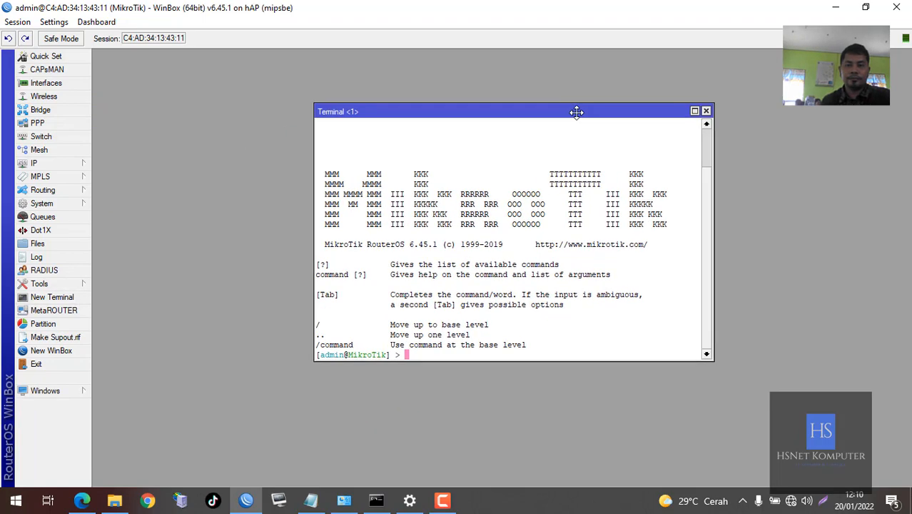
type("ping ")
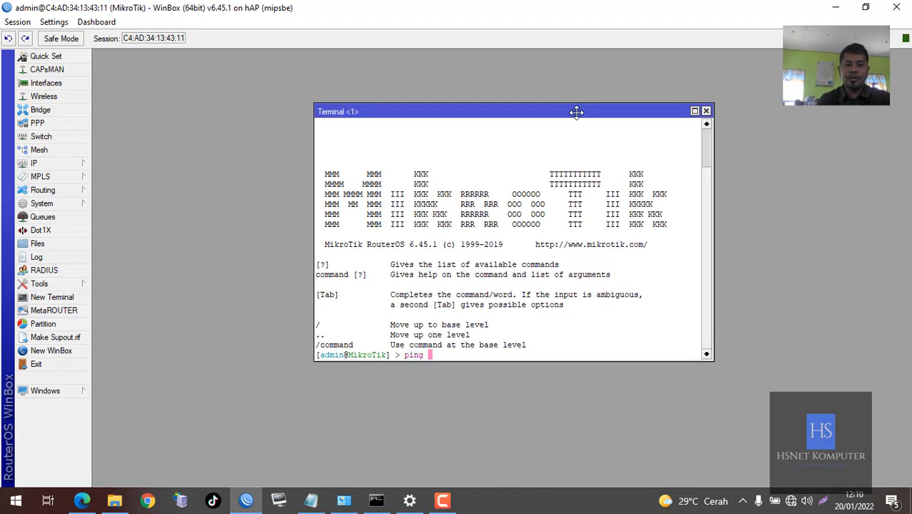
type("8.8.8.8")
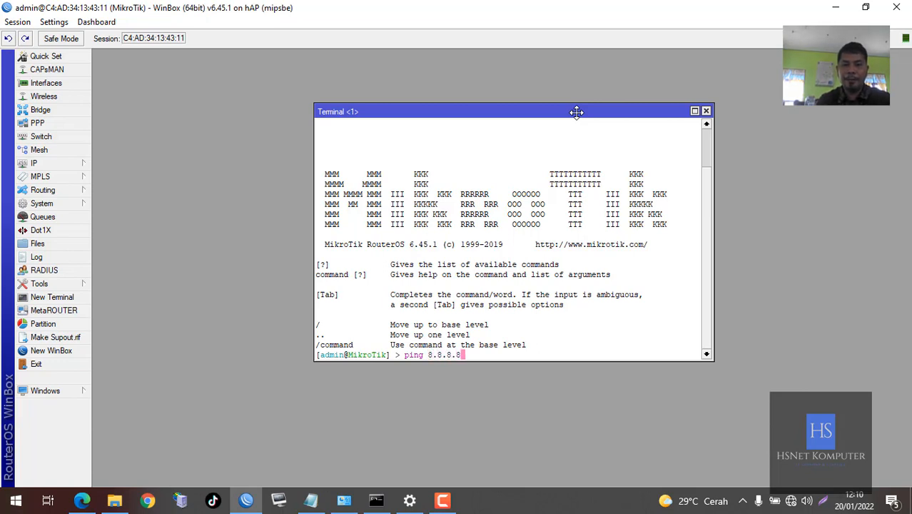
key("Return")
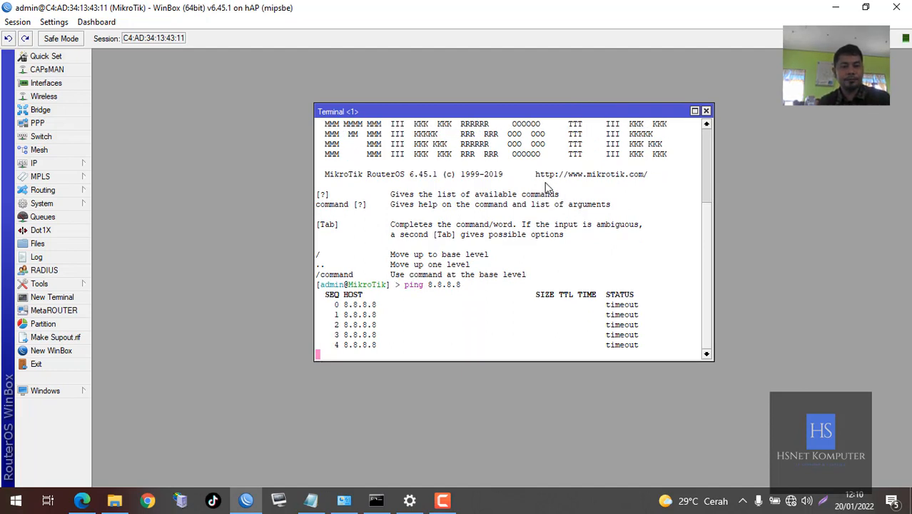
key("ctrl+c")
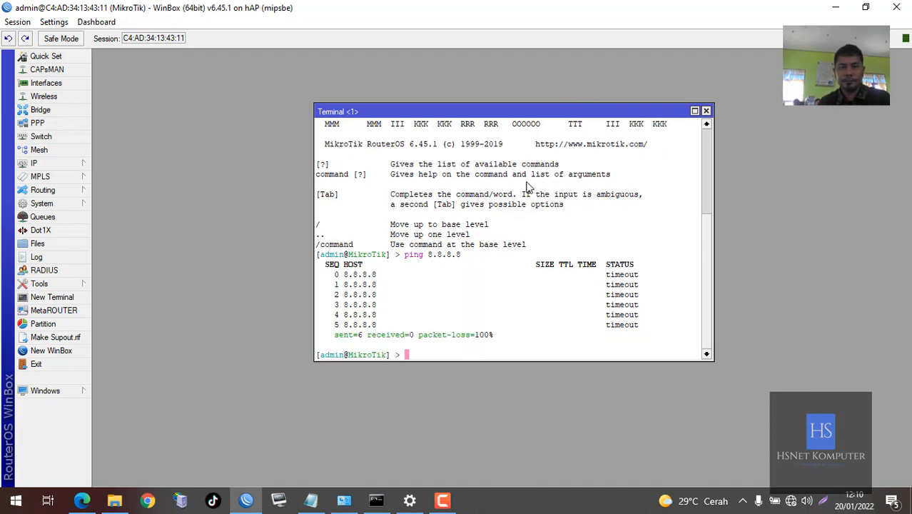
left_click(85, 162)
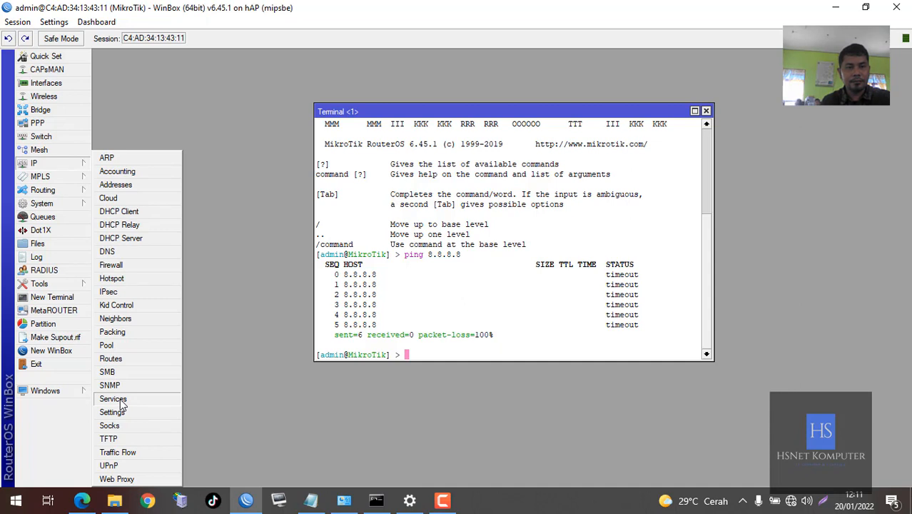
left_click(118, 319)
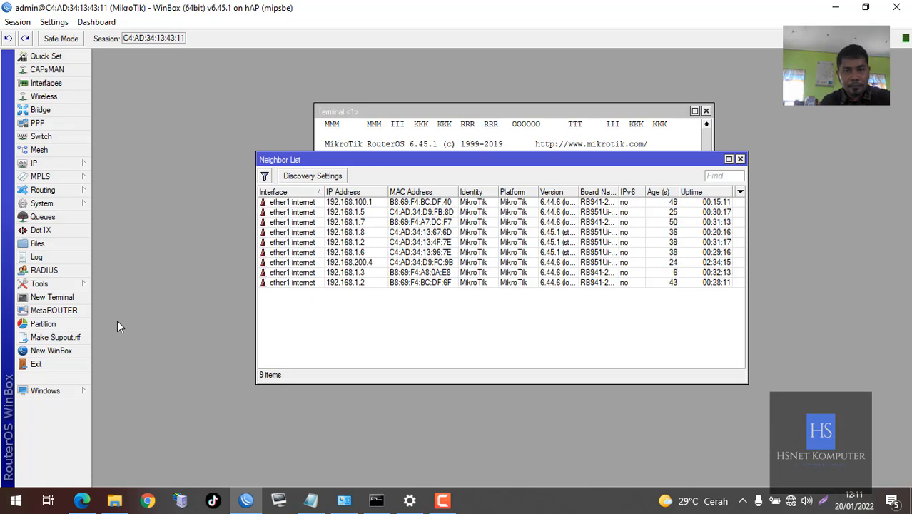
left_click(350, 193)
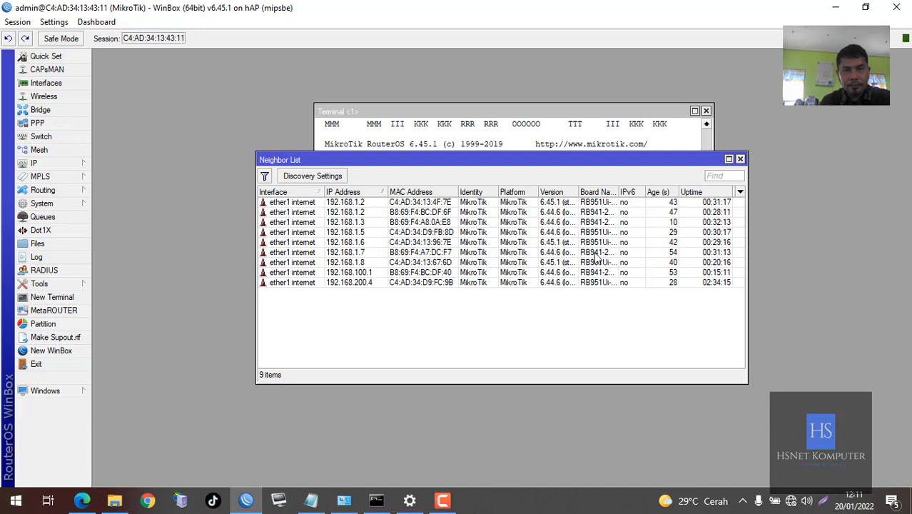
left_click(740, 158)
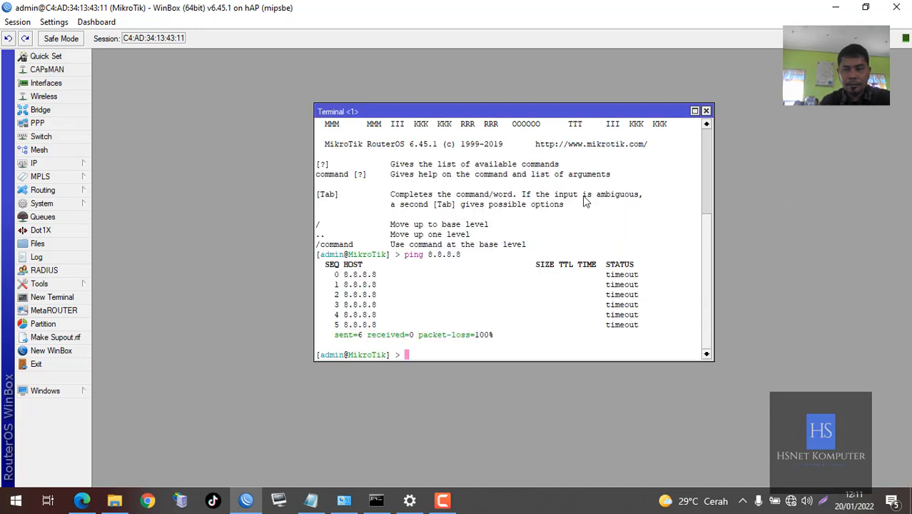
Rerun ping 8.8.8.8 twice in the terminal, both ending with 100% packet loss
key("Up")
key("Return")
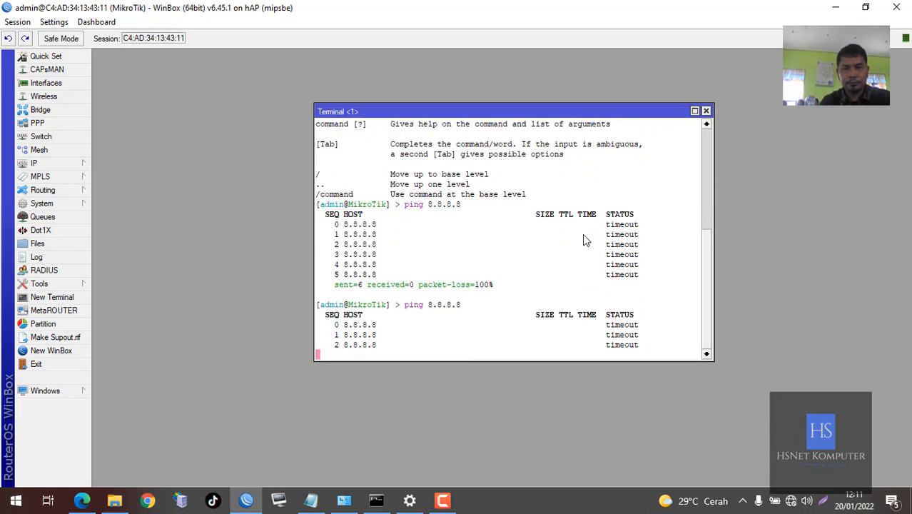
key("ctrl+c")
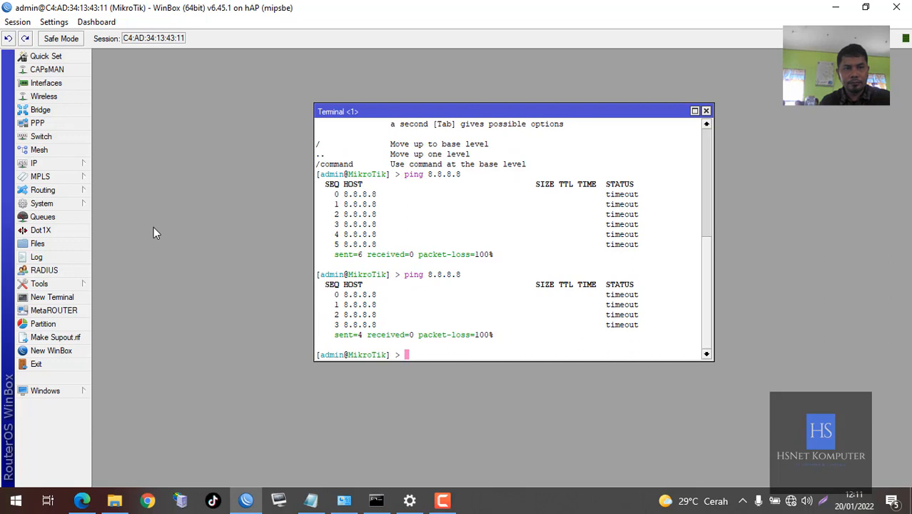
left_click(80, 207)
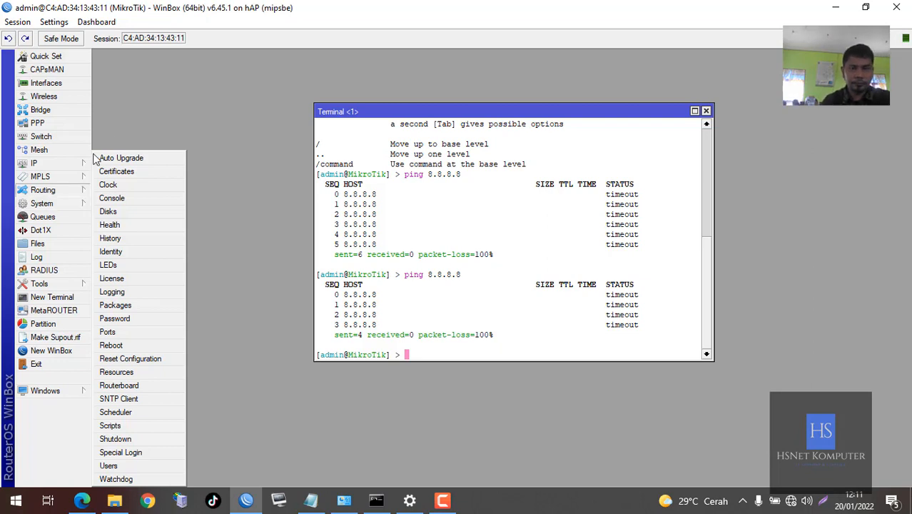
left_click(428, 214)
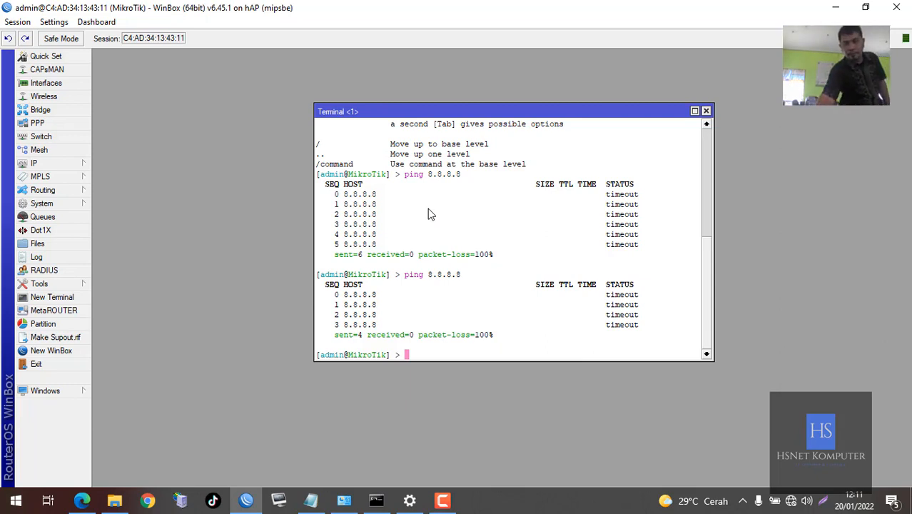
key("Up")
key("Return")
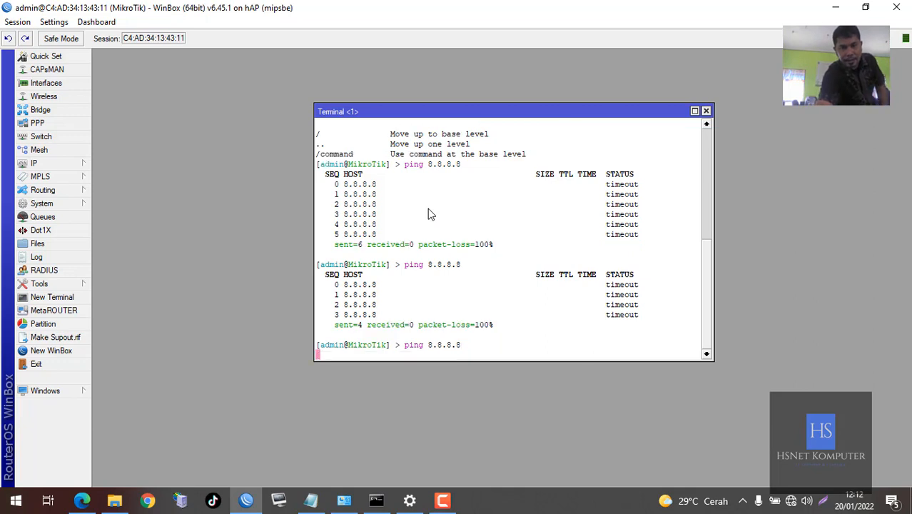
key("ctrl+c")
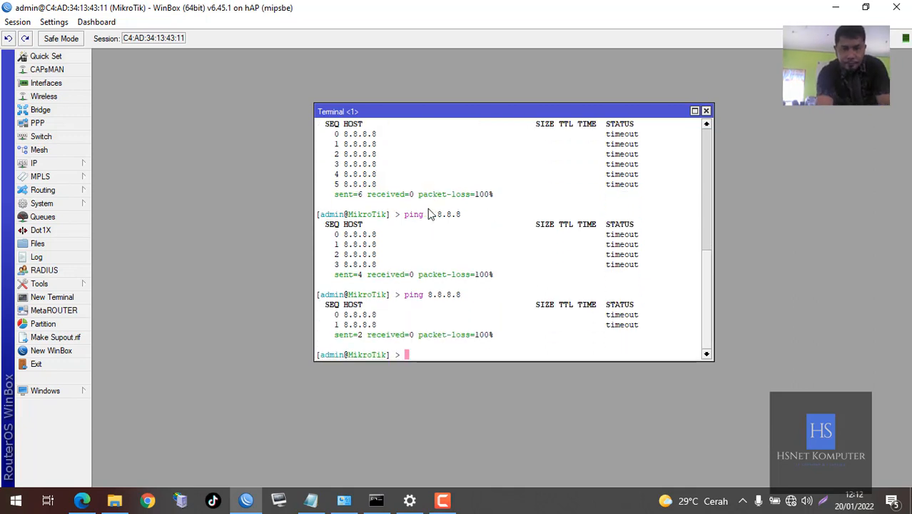
Ping the gateway 192.168.1.1 from the terminal until 0 ms replies arrive
type("ping 19")
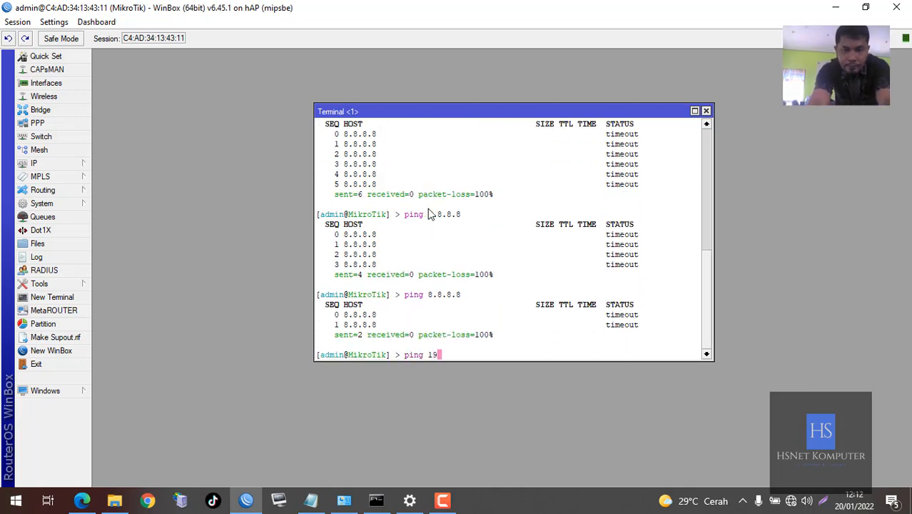
type("2.168")
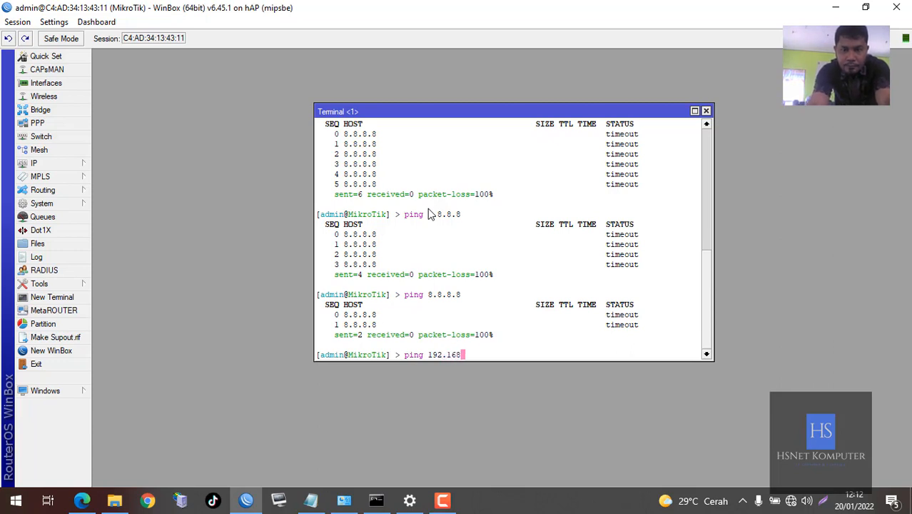
type(".1.1")
key("Return")
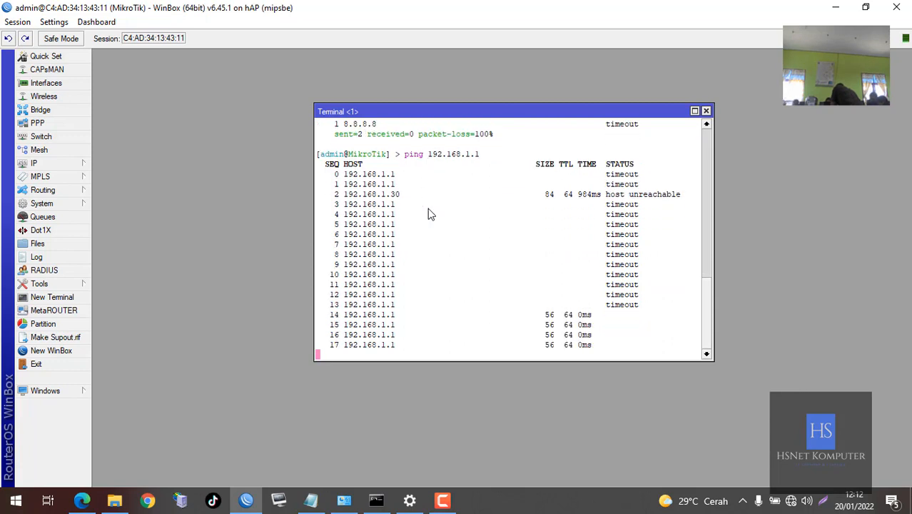
key("ctrl+c")
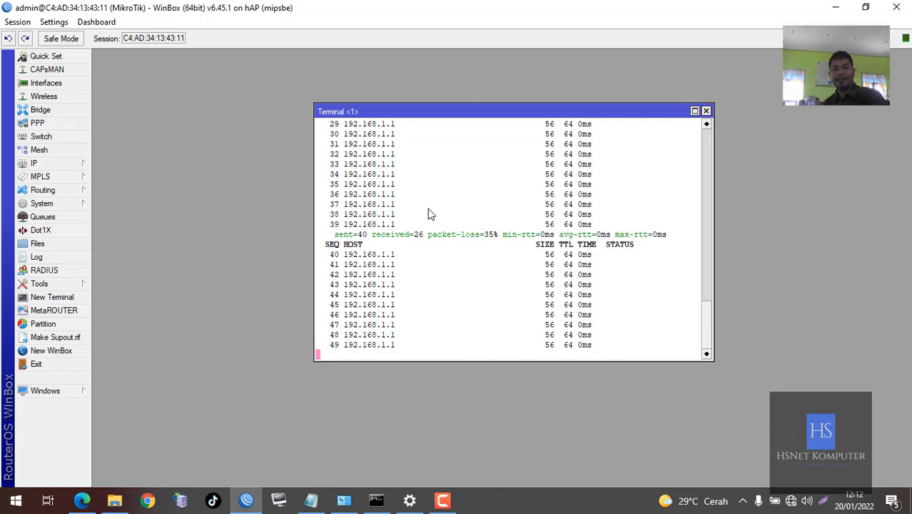
Rerun ping 8.8.8.8 and stop it after six of six replies with 0% loss
key("Up")
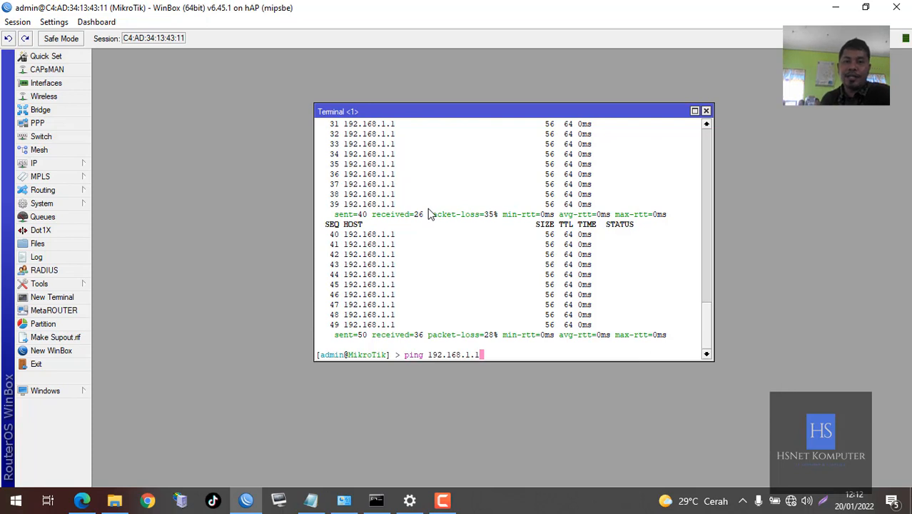
key("Up")
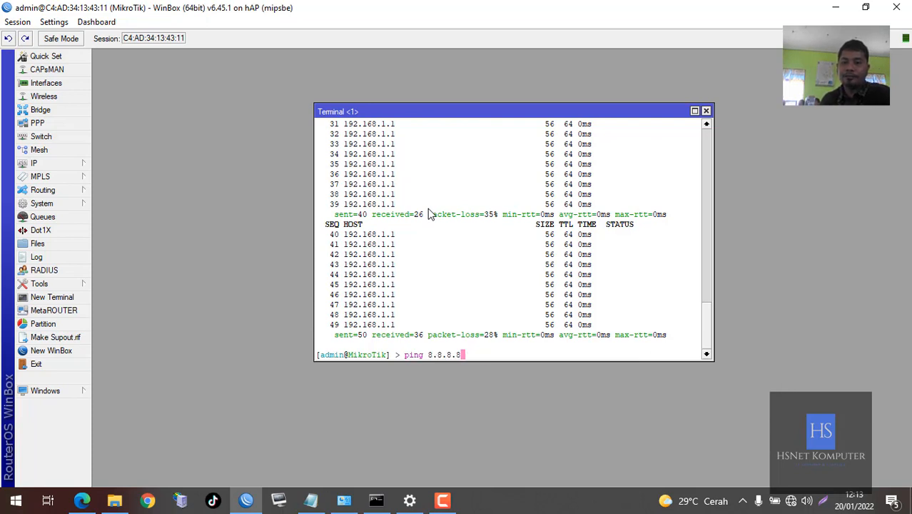
key("Return")
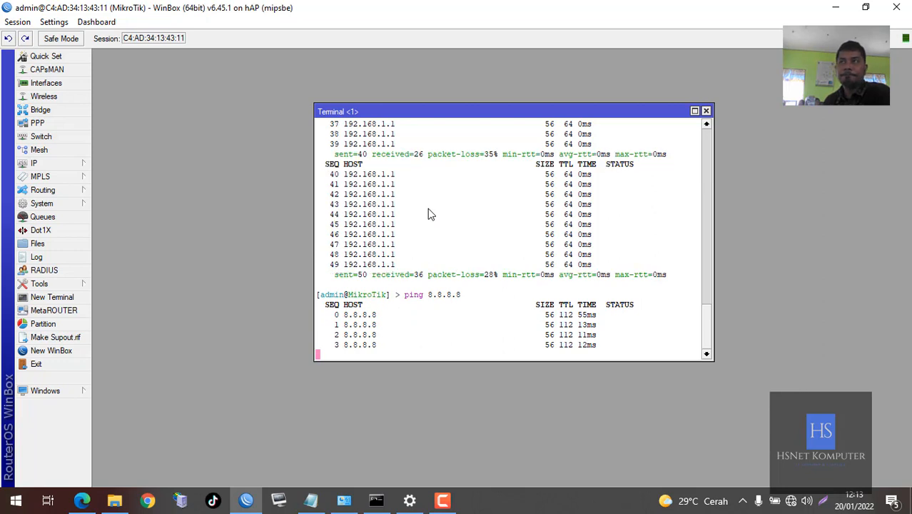
key("ctrl+c")
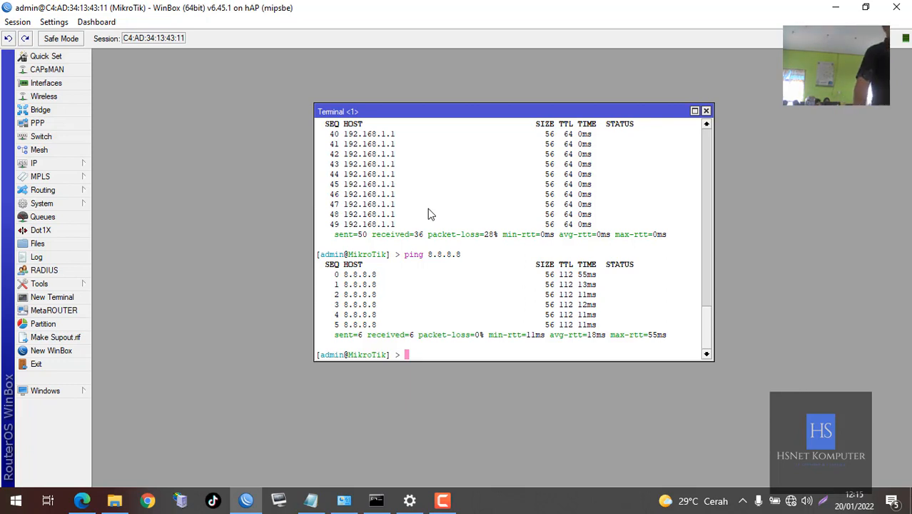
Ping 8.8.8.8 for three replies, then start another ping to 8.8.8.8
key("Up")
key("Return")
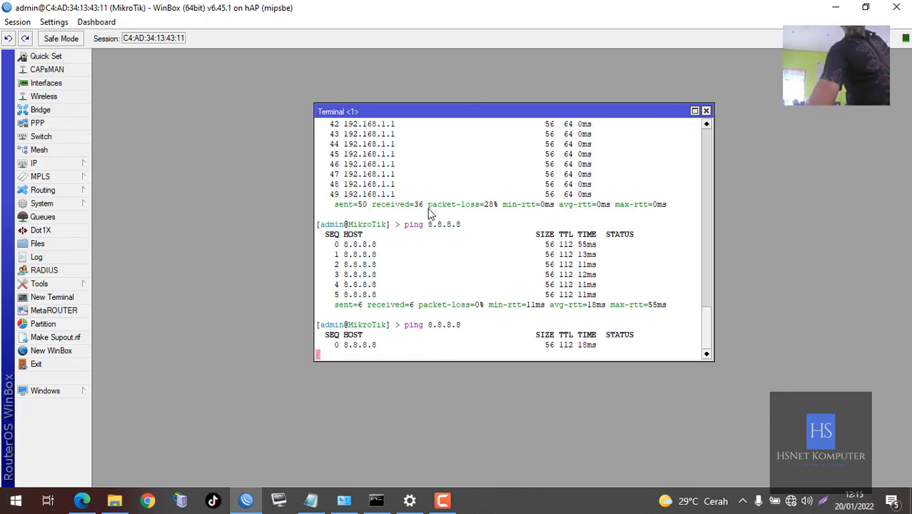
key("ctrl+c")
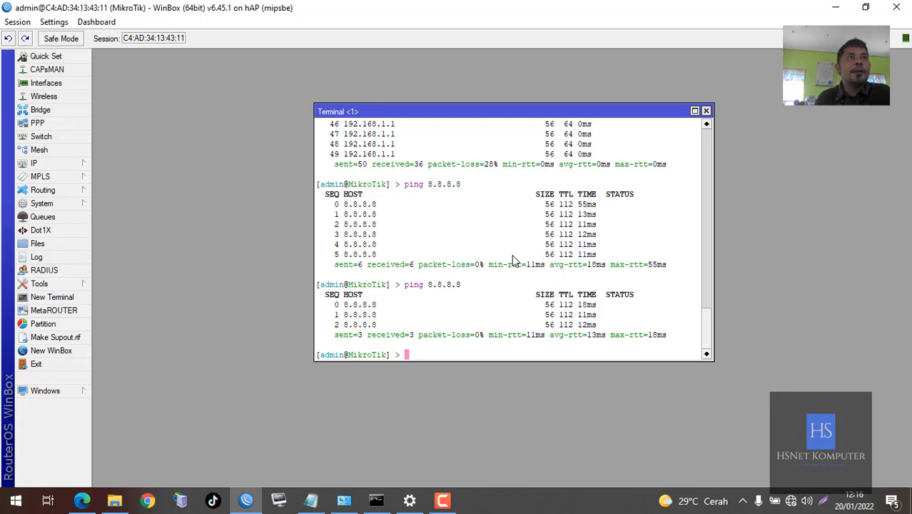
left_click_drag(463, 111, 282, 99)
key("Up")
key("Return")
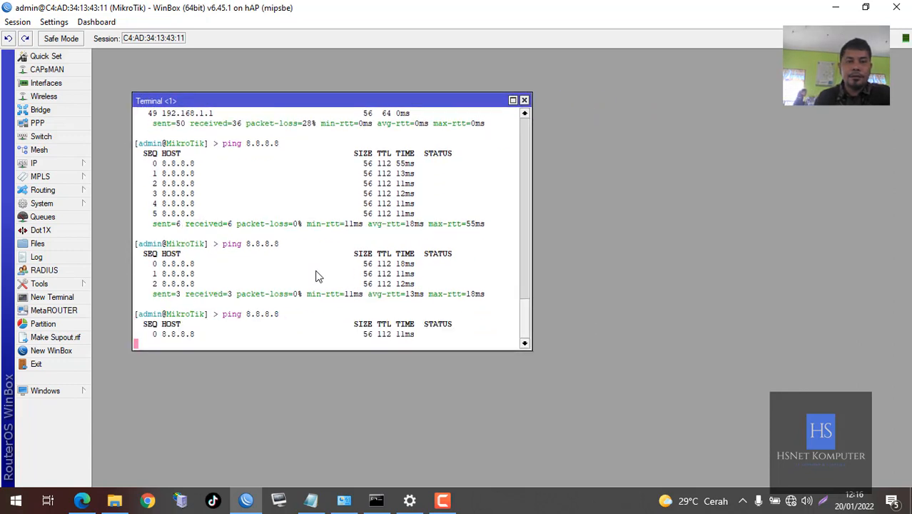
Open the router's address list and remove the /24 prefix from 192.168.1.30/24
left_click(71, 164)
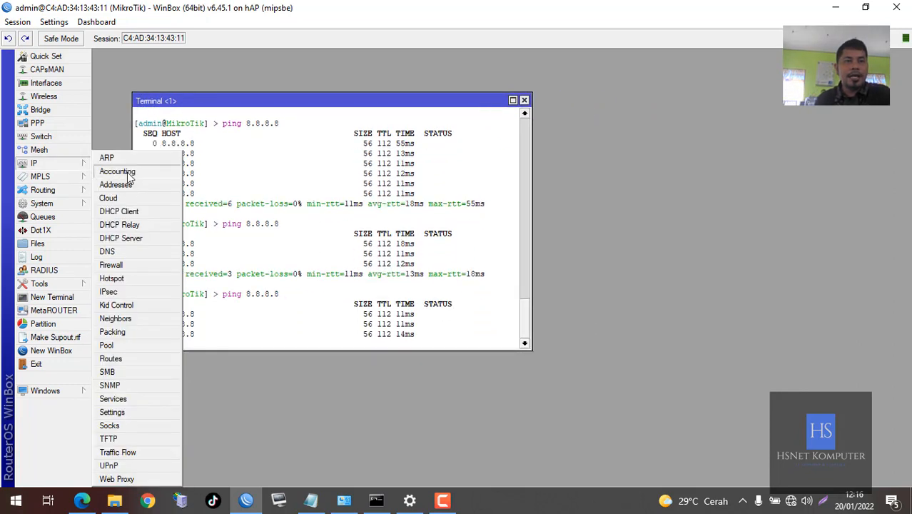
left_click(115, 184)
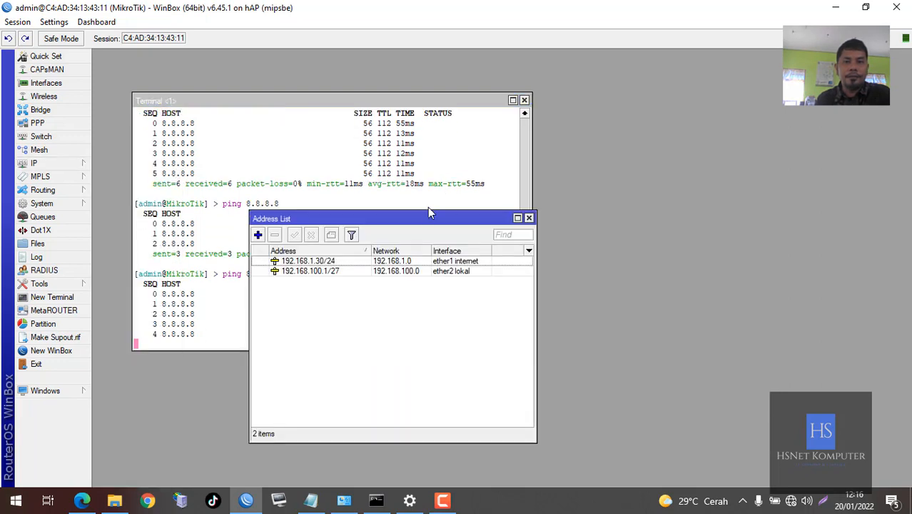
left_click_drag(524, 198, 763, 135)
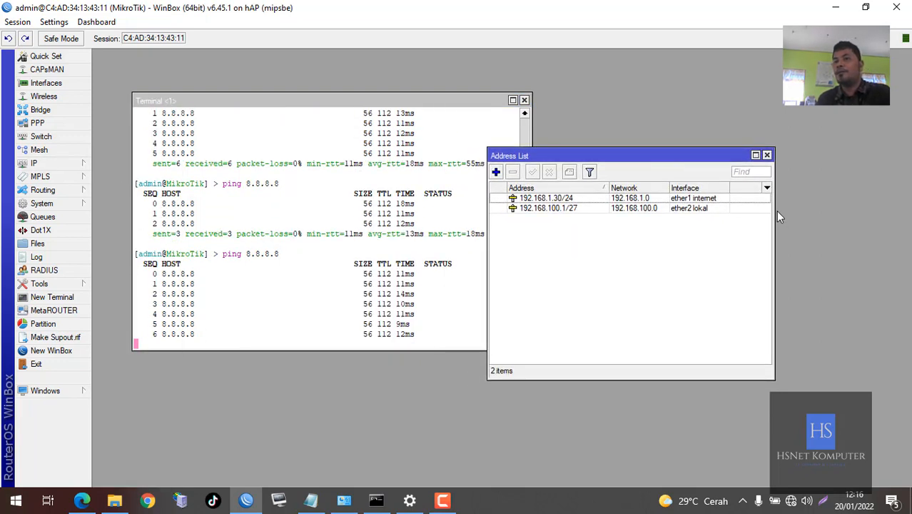
left_click_drag(775, 216, 820, 216)
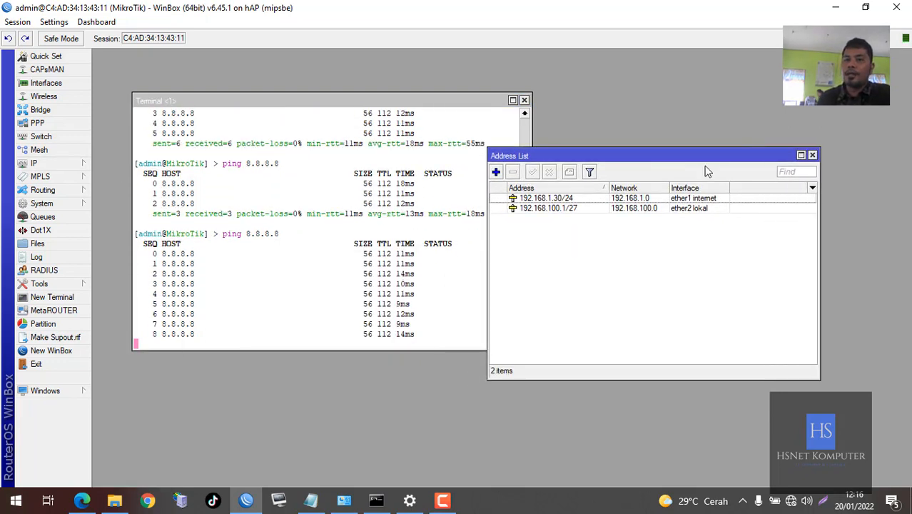
left_click_drag(717, 152, 774, 127)
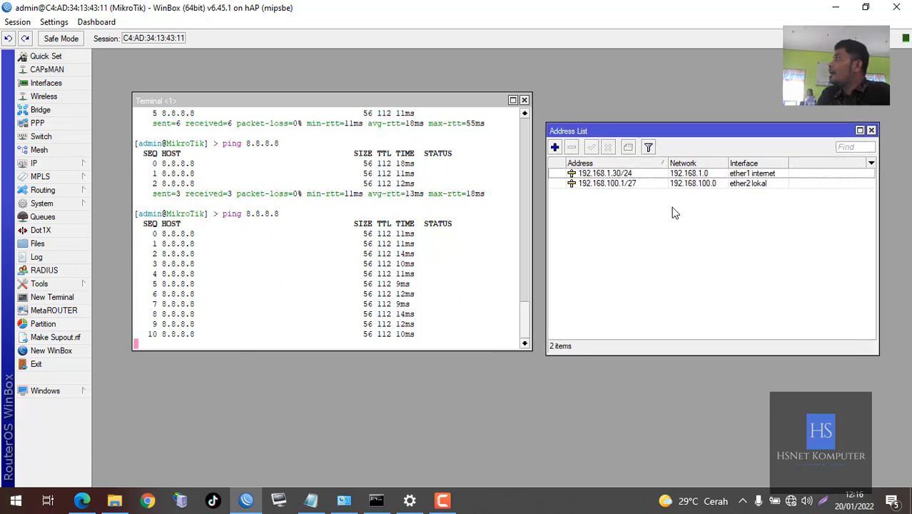
double_click(633, 175)
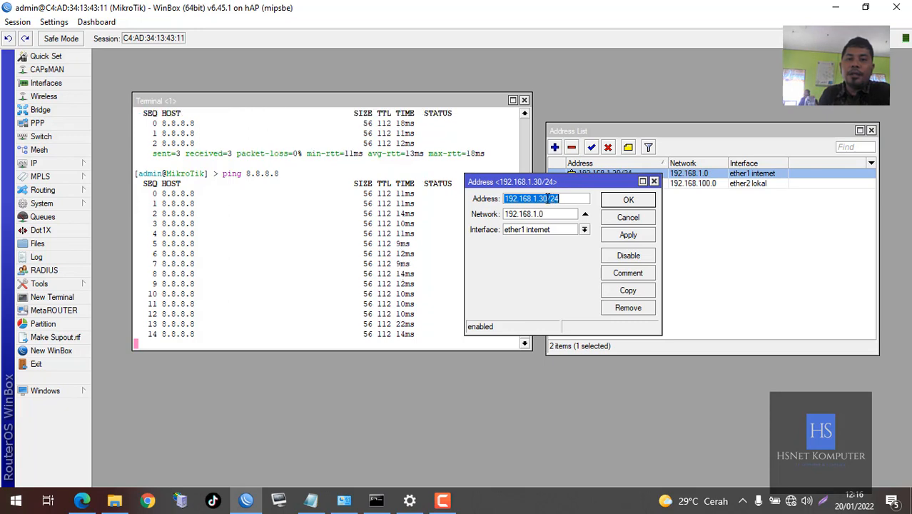
left_click_drag(547, 198, 615, 200)
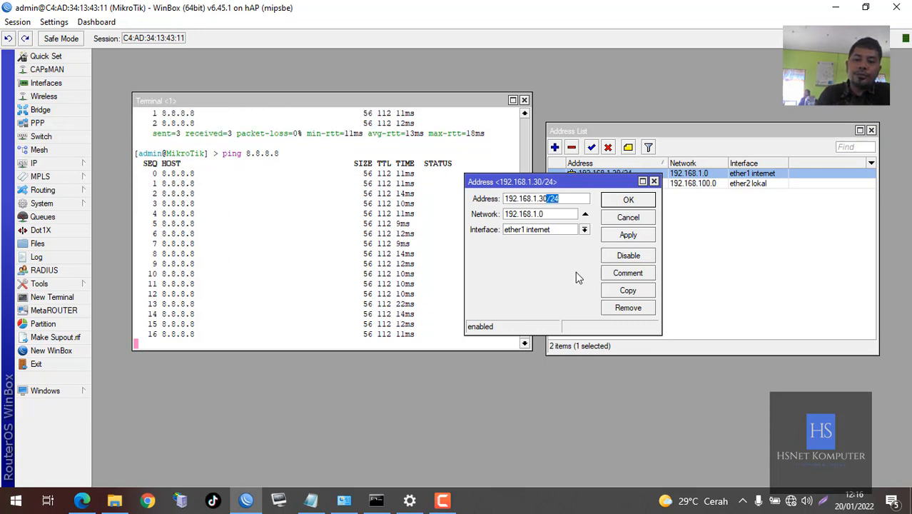
key("BackSpace")
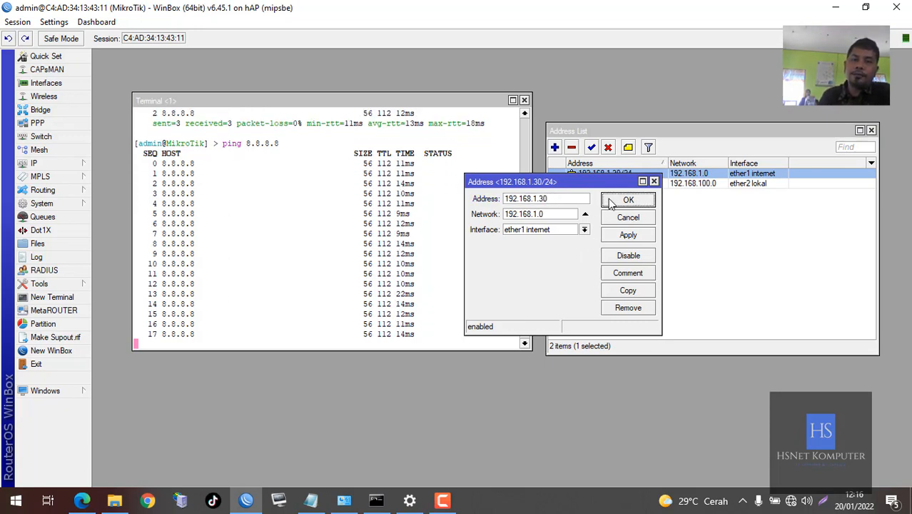
left_click(628, 200)
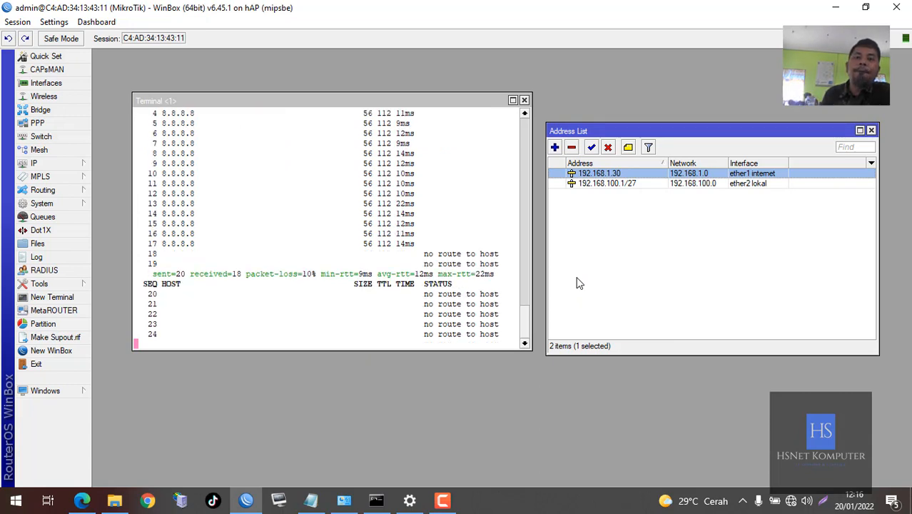
Restore the ether1 address to 192.168.1.30/24
double_click(639, 177)
left_click(561, 203)
type("/24")
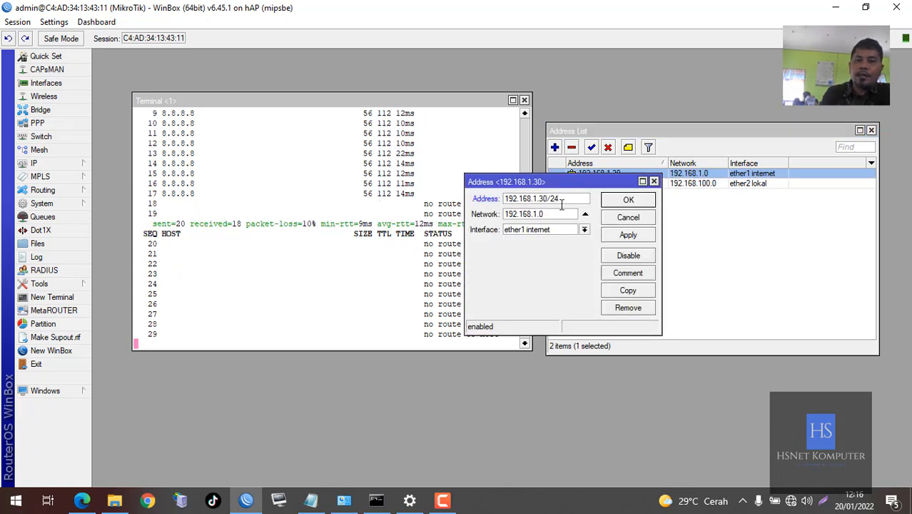
key("Return")
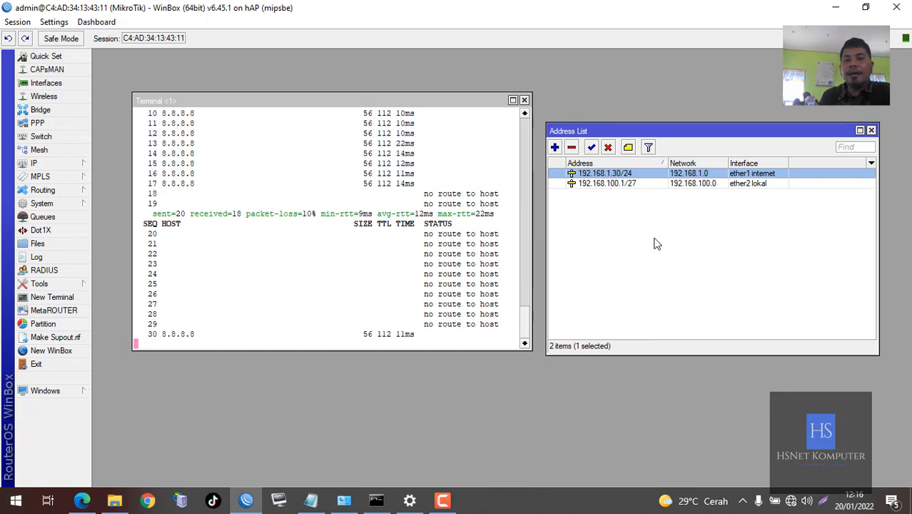
left_click(50, 163)
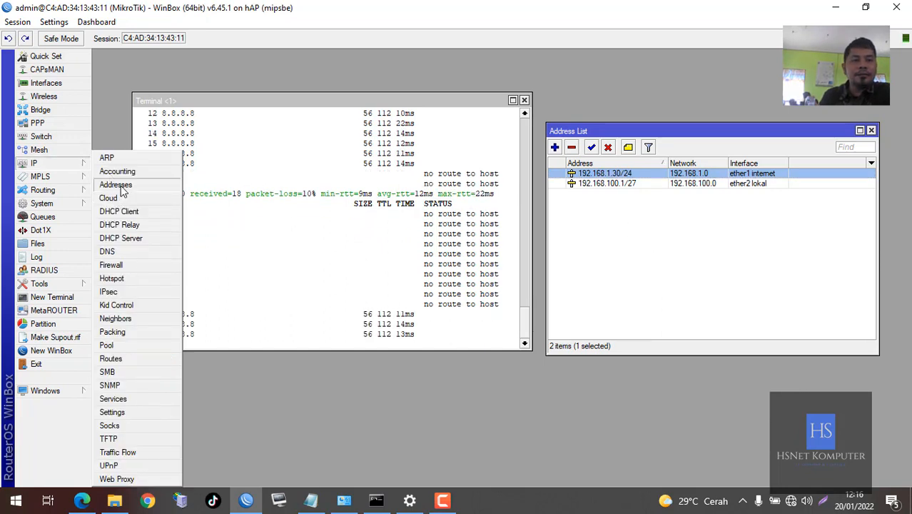
left_click(111, 358)
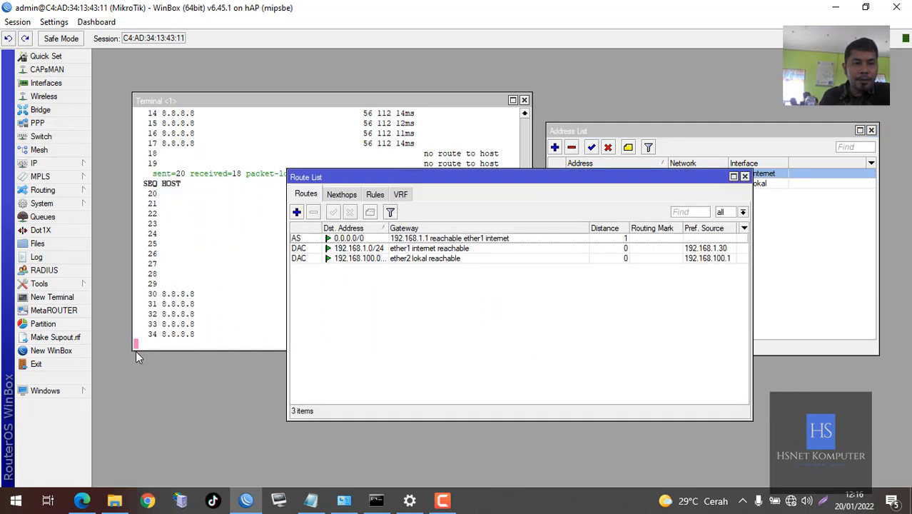
Change the 0.0.0.0/0 route's gateway to 192.168.1.100 and check the ping output
double_click(439, 242)
left_click(511, 192)
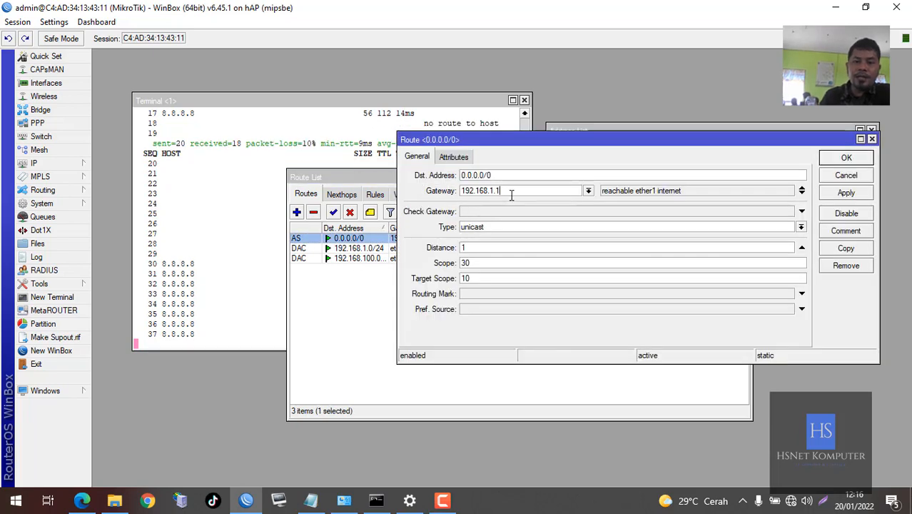
type("00")
key("Return")
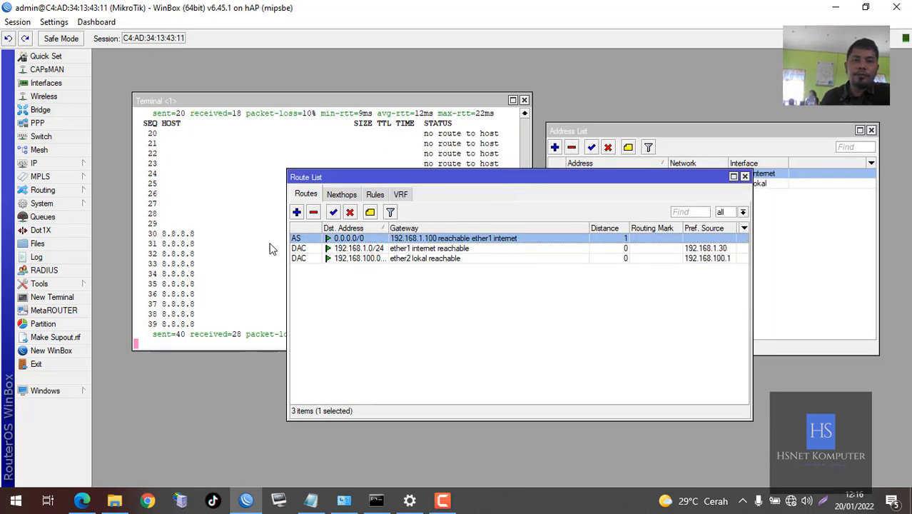
left_click(236, 235)
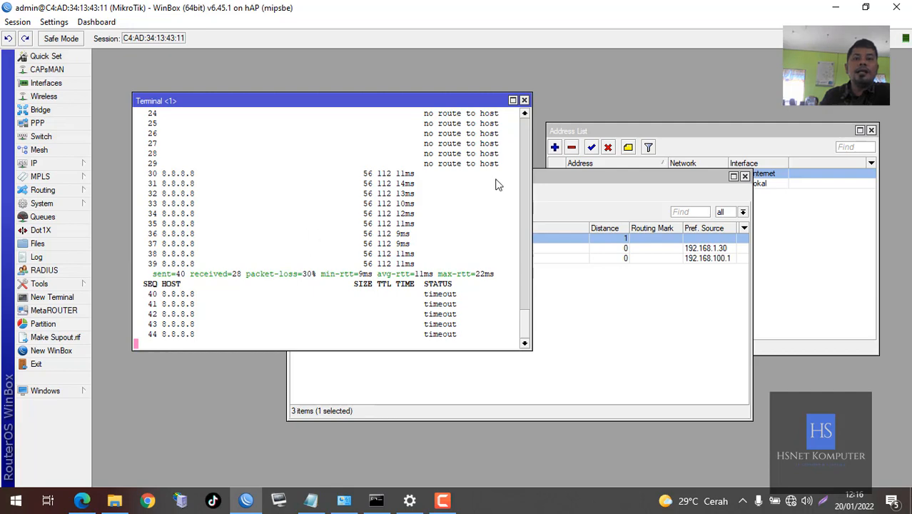
Revert the default route's gateway to 192.168.1.1 and check the ping output again
left_click_drag(561, 177, 706, 199)
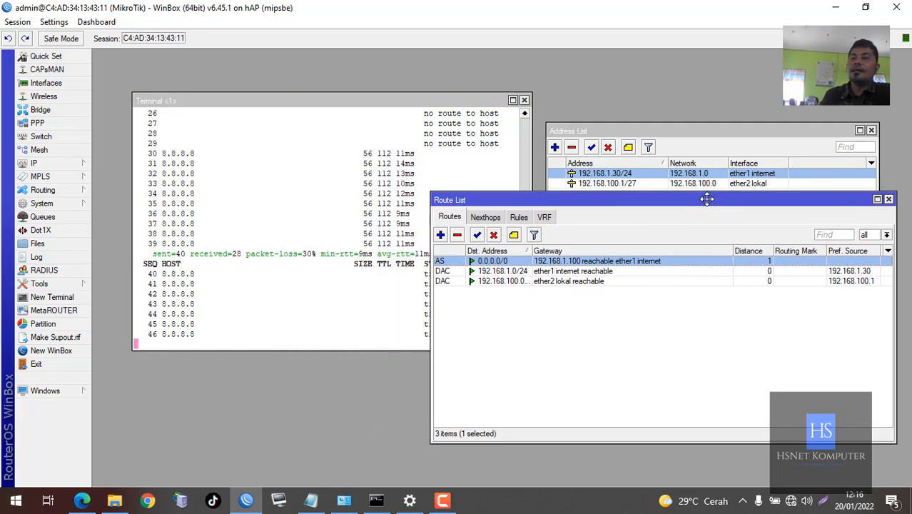
double_click(675, 263)
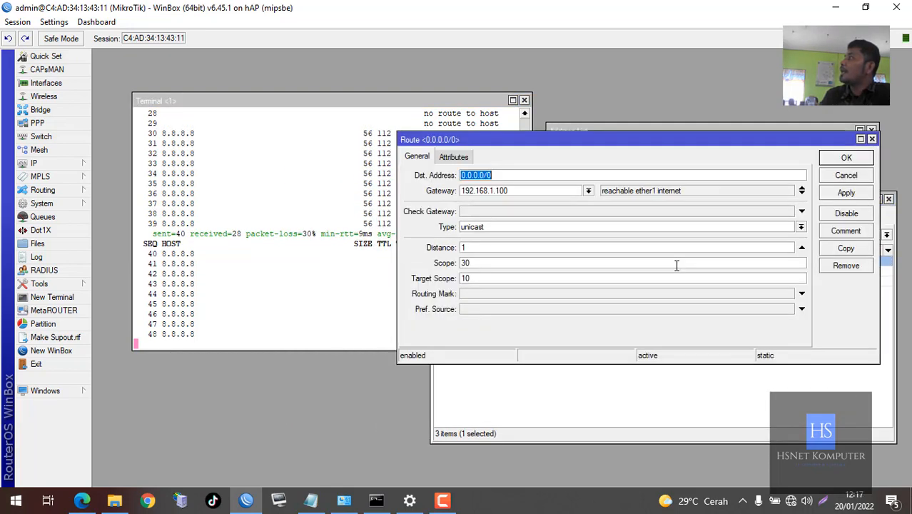
left_click(546, 191)
key("BackSpace")
key("BackSpace")
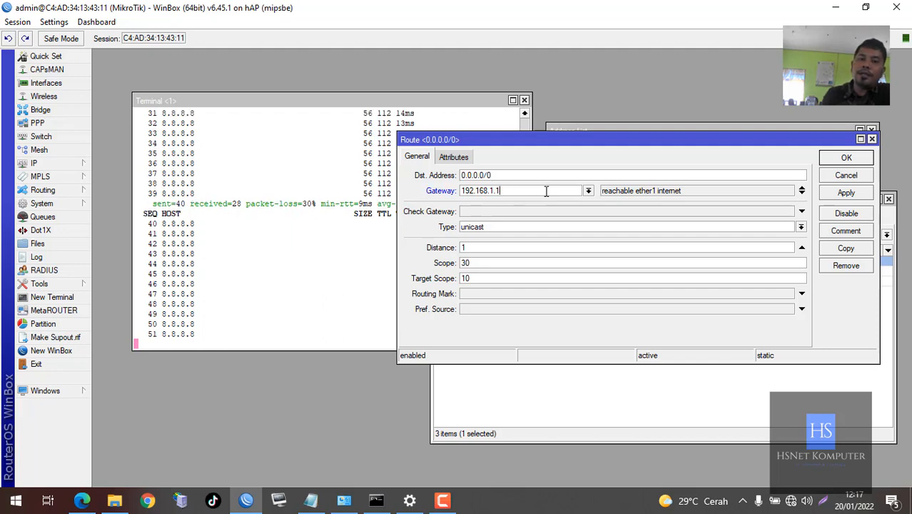
key("Return")
left_click(344, 251)
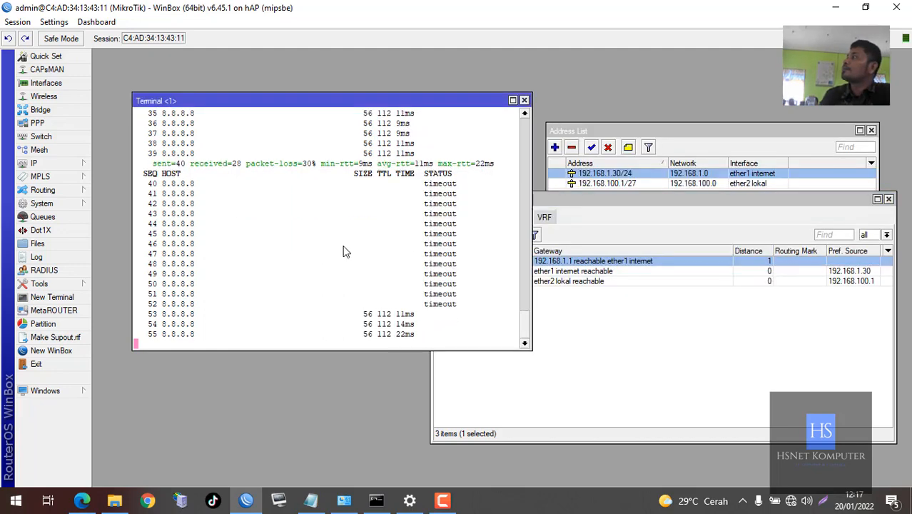
Close the Address List, Route List and router Terminal windows
left_click(885, 200)
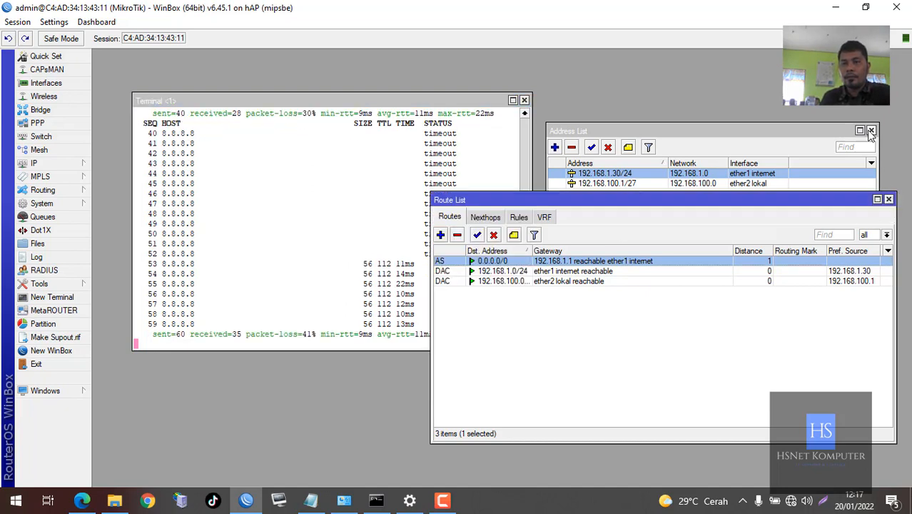
left_click(870, 131)
left_click(888, 199)
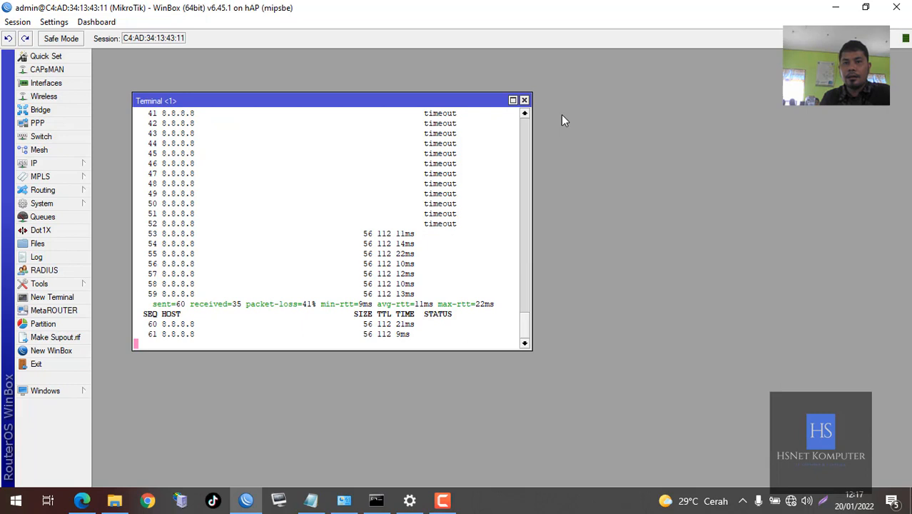
left_click(524, 101)
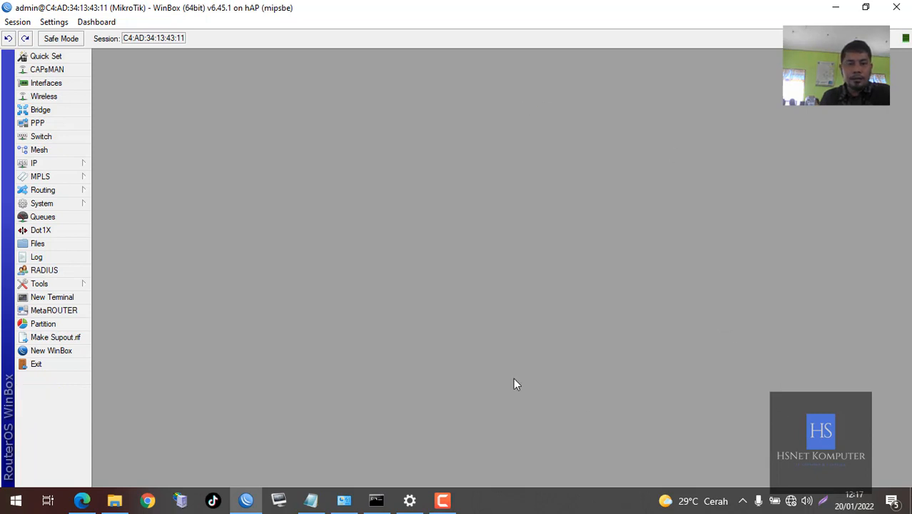
Bring up Network Connections and inspect the Ethernet connection's context menu
left_click(344, 498)
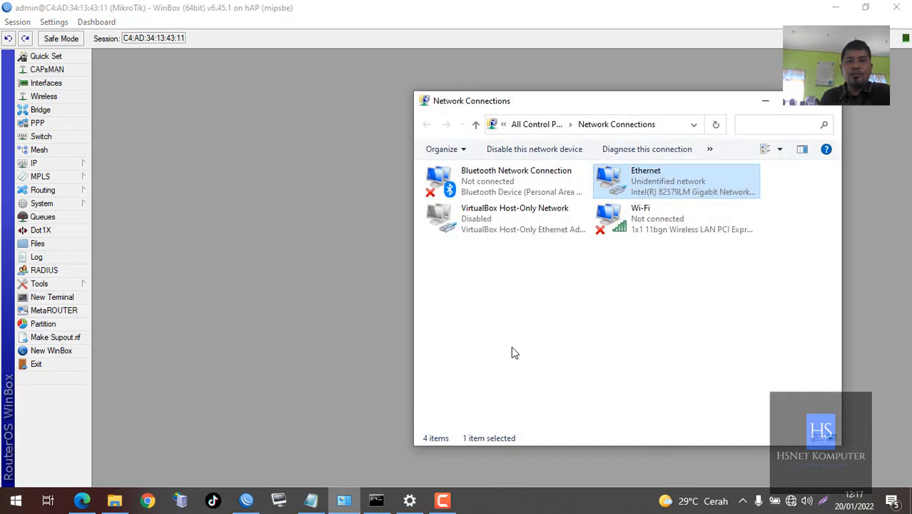
left_click(572, 309)
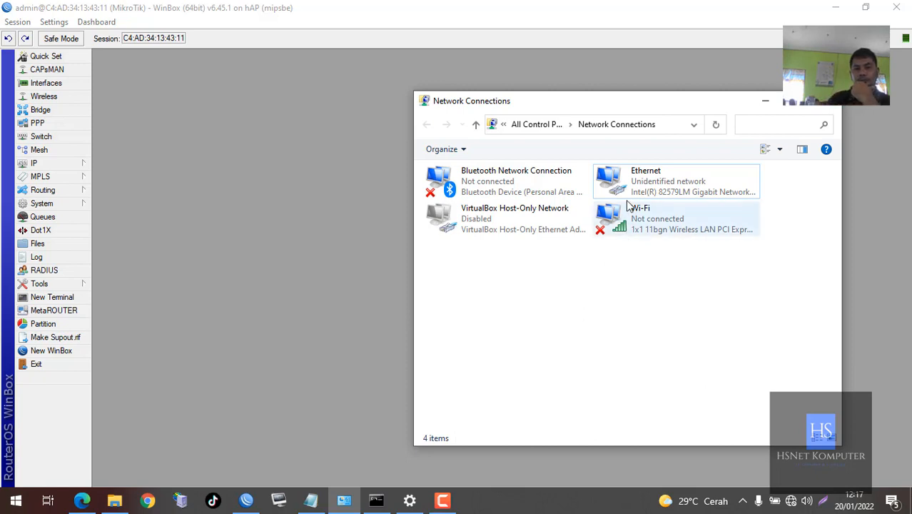
right_click(605, 175)
left_click(546, 307)
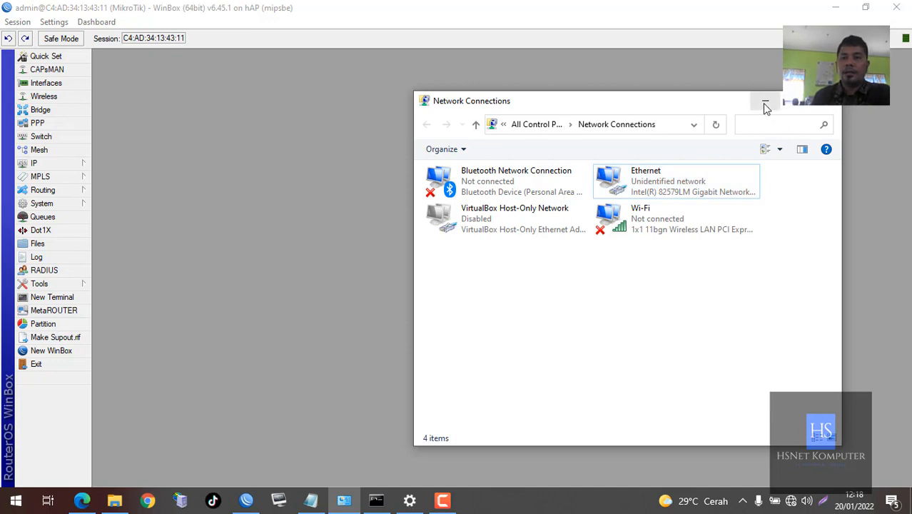
Select the Ethernet adapter in Network Connections, then return to the WinBox window
left_click(836, 9)
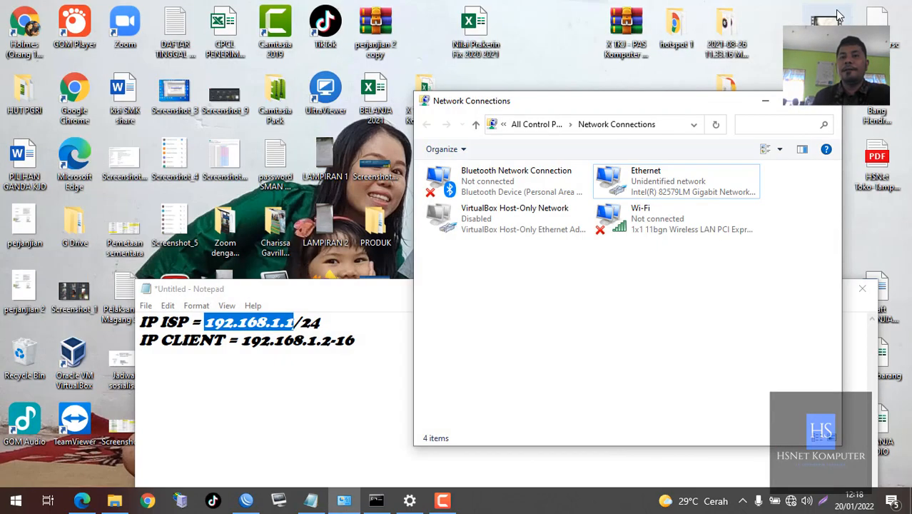
left_click(245, 500)
left_click(346, 499)
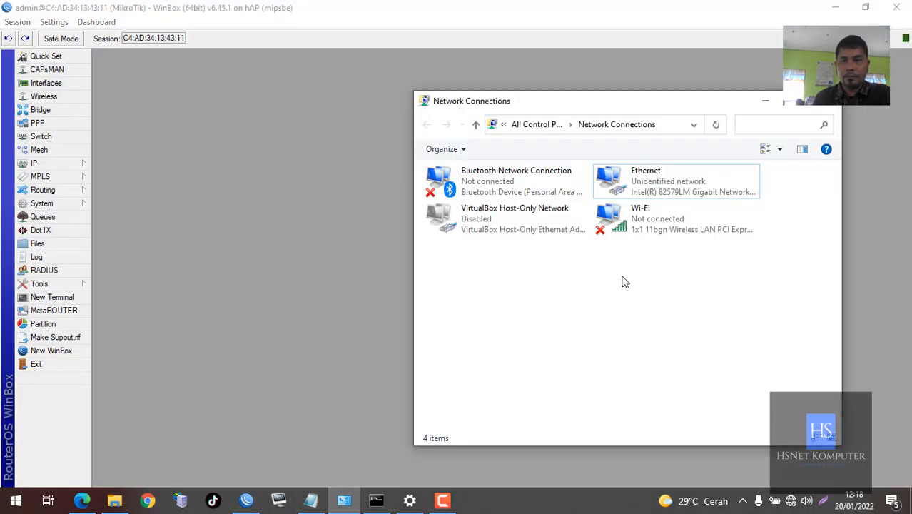
left_click(633, 191)
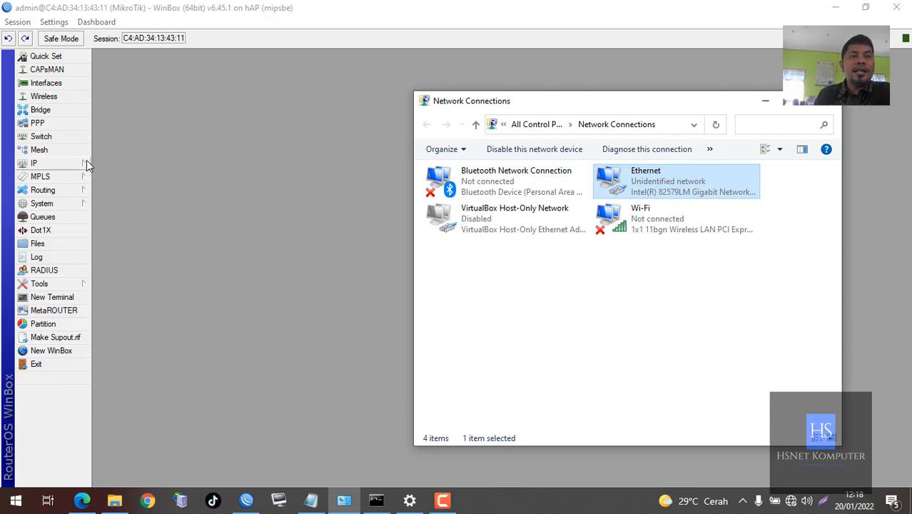
left_click(158, 113)
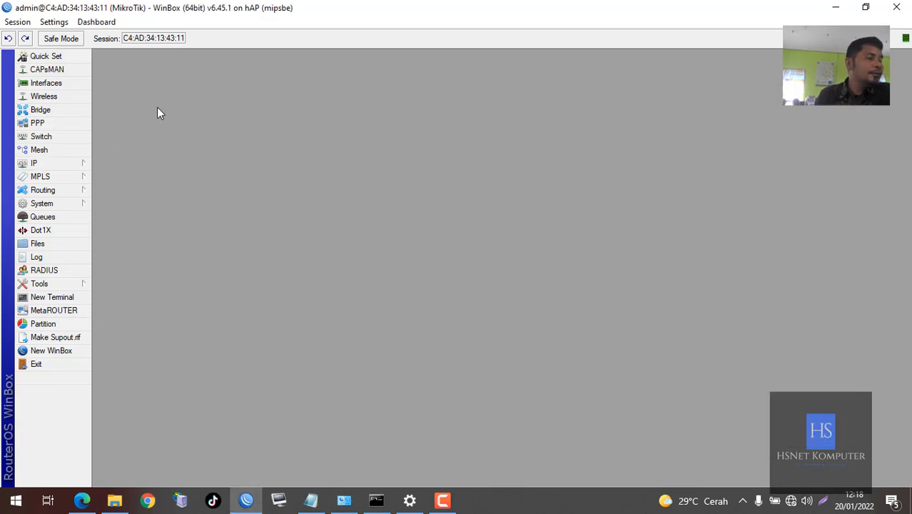
Open the WinBox IP Address List and select 192.168.100.1/27, moving the window left
left_click(75, 162)
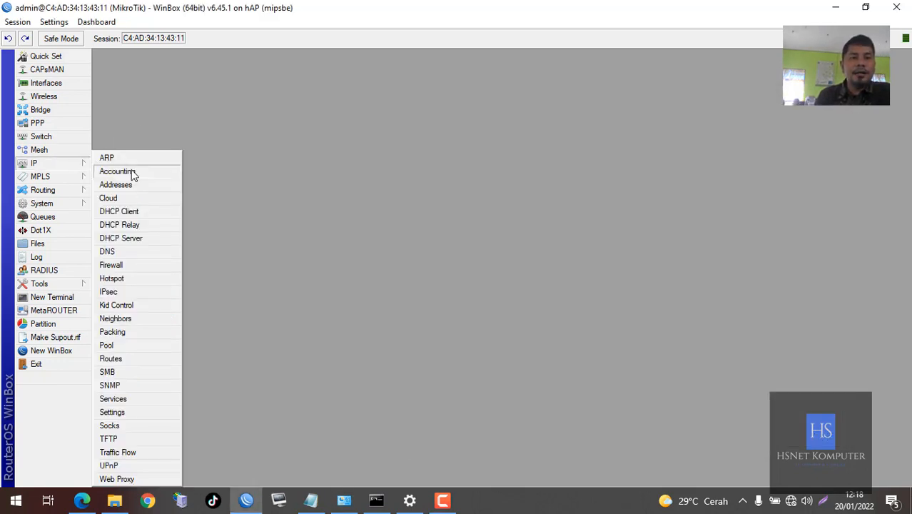
left_click(141, 185)
left_click_drag(621, 130, 367, 89)
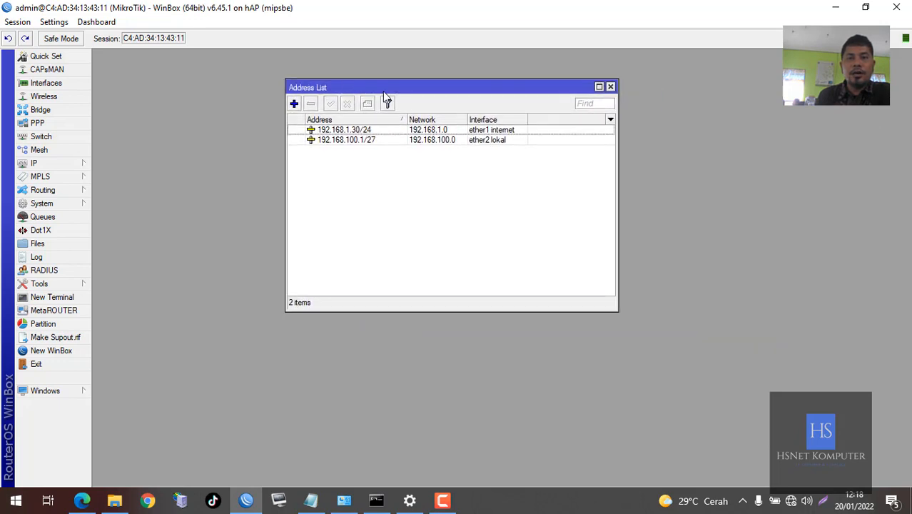
left_click(380, 141)
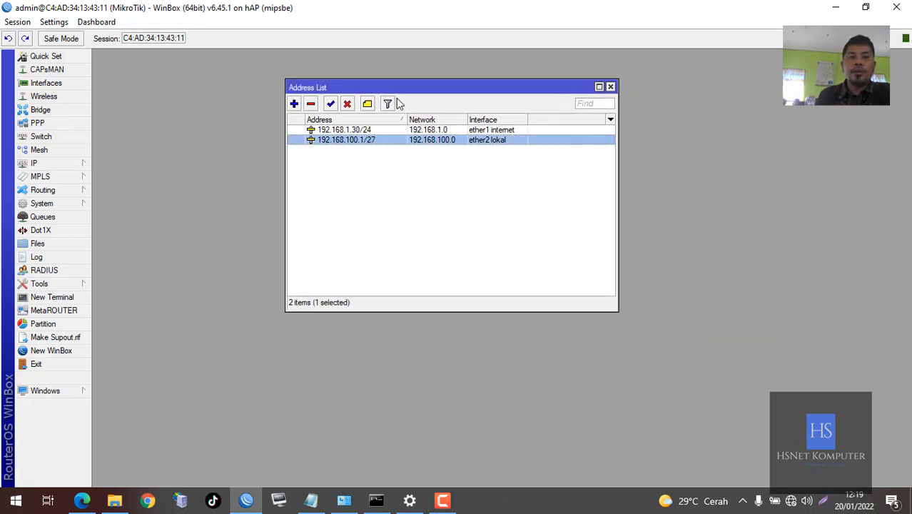
left_click_drag(361, 82, 221, 75)
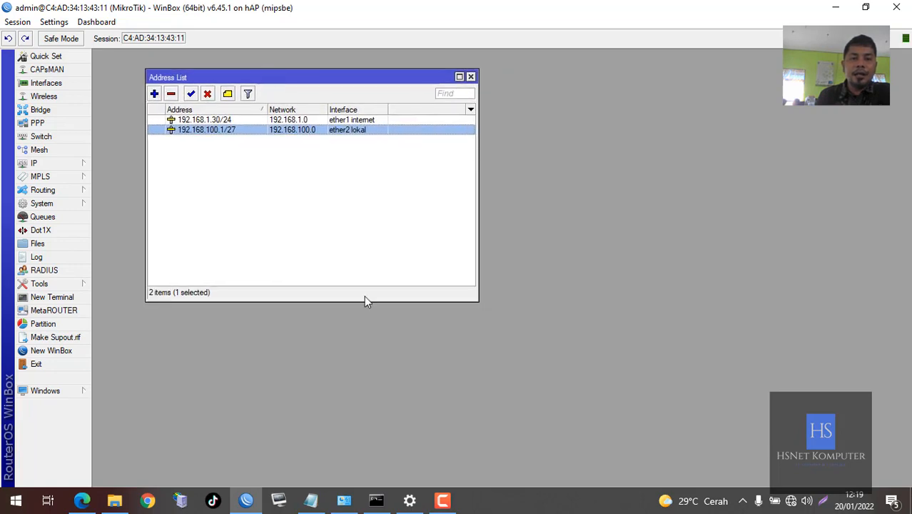
Close the network status settings and select Ethernet in the repositioned Network Connections window
left_click(410, 499)
left_click_drag(351, 39, 682, 49)
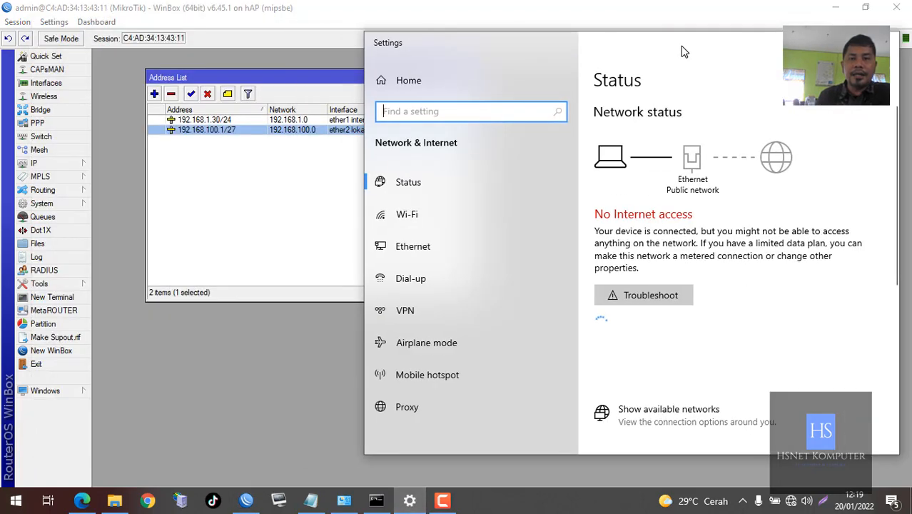
left_click(344, 500)
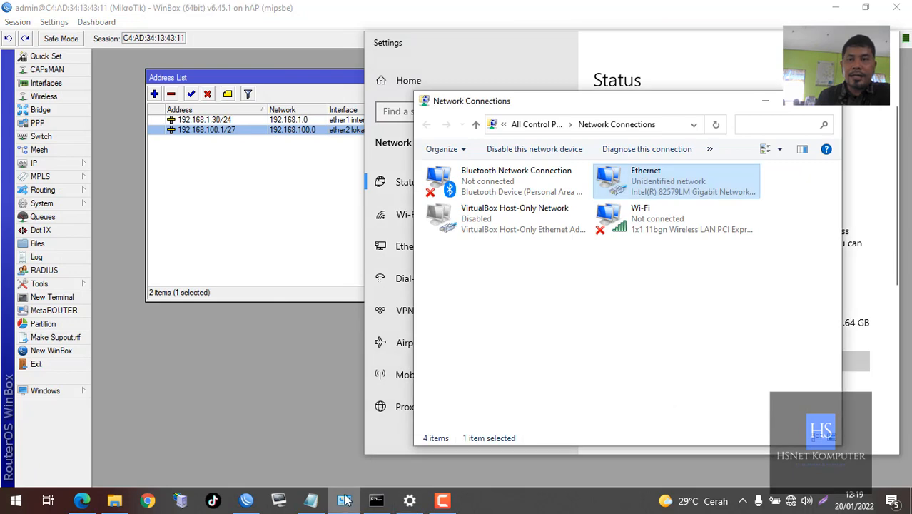
left_click(883, 43)
left_click(645, 271)
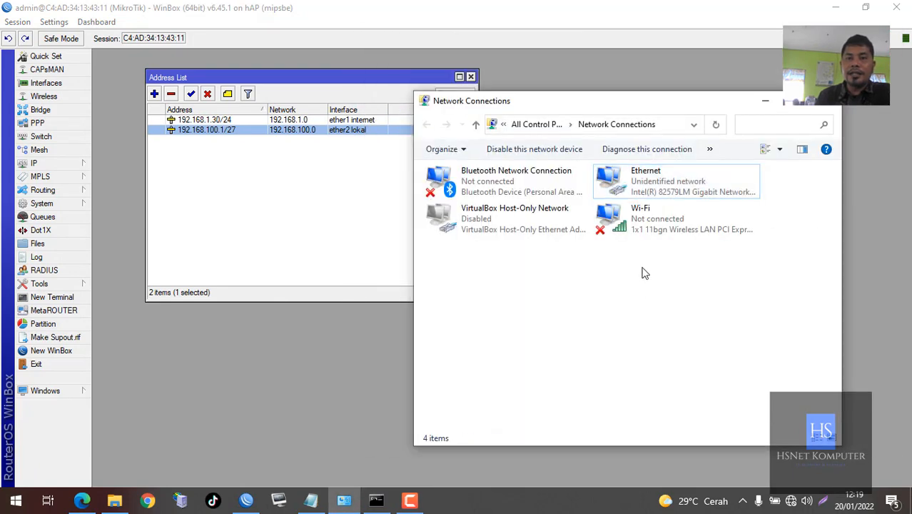
left_click_drag(579, 101, 432, 150)
left_click(493, 241)
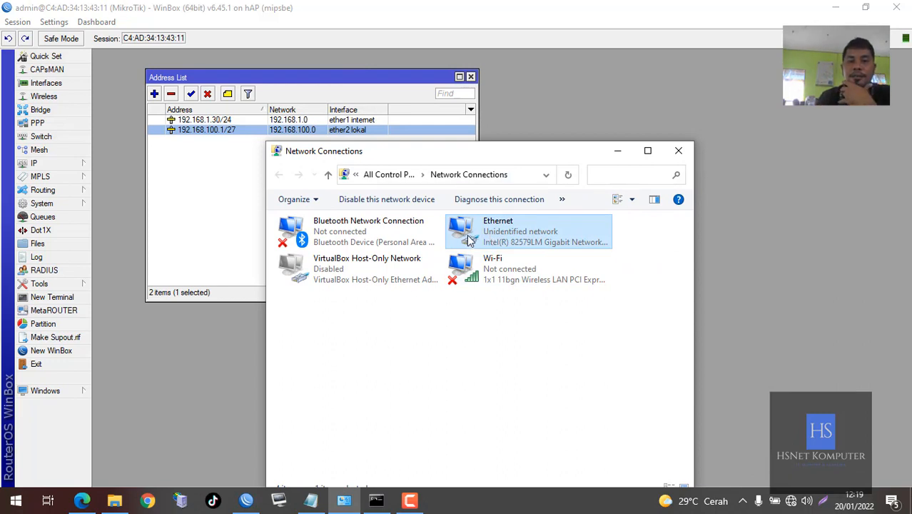
Give Ethernet's IPv4 static IP 192.168.100.2, mask 255.255.255.0 and gateway 192.168.100.1
double_click(469, 240)
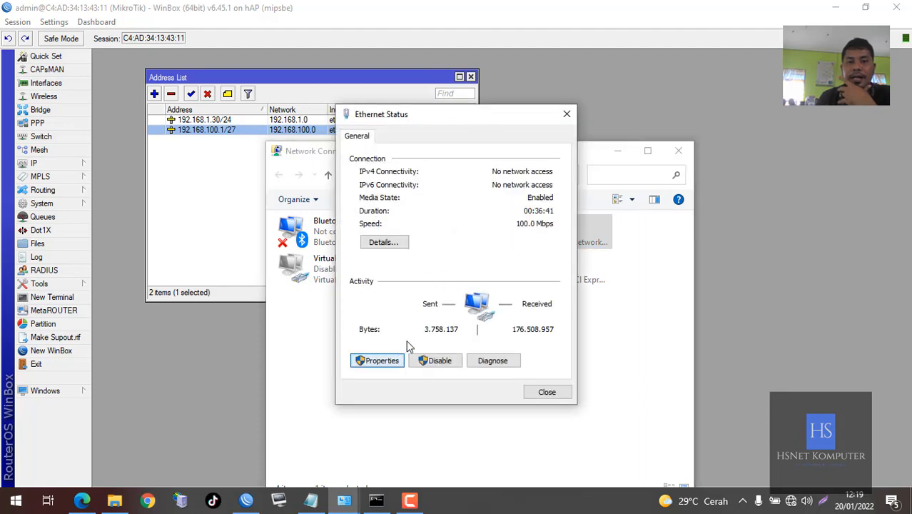
left_click(378, 360)
double_click(477, 283)
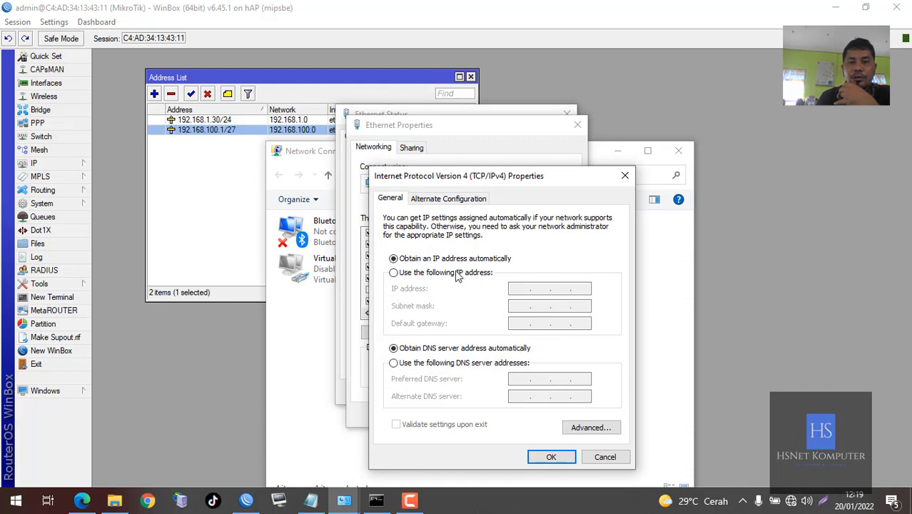
left_click(458, 275)
left_click(515, 287)
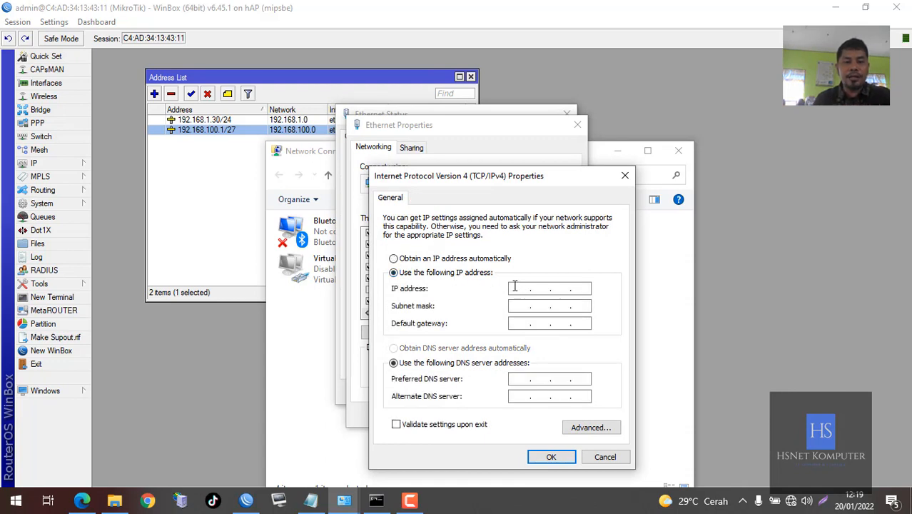
type("192 . 168 . ")
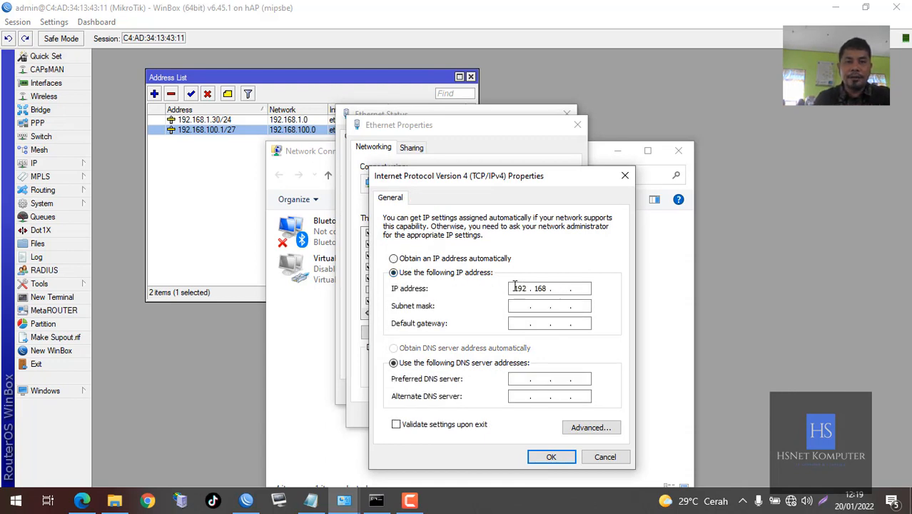
type("100 . 2")
left_click(521, 307)
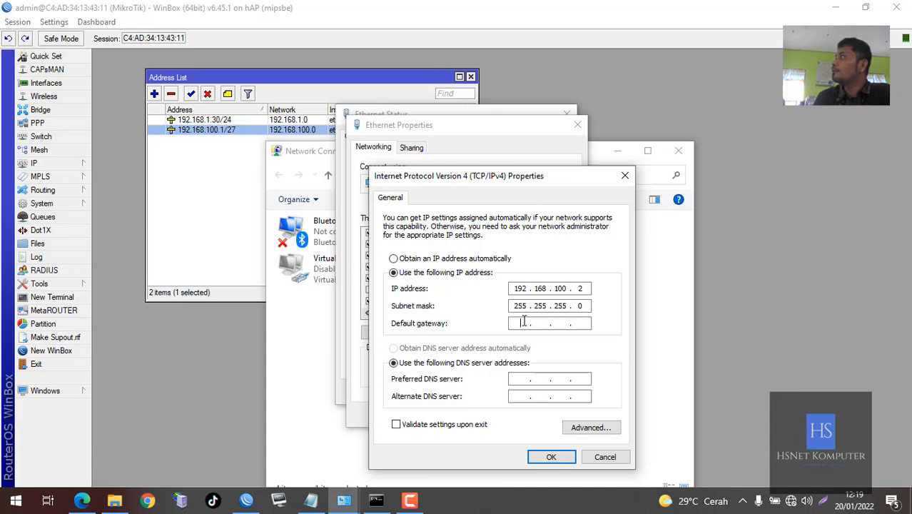
type("192 . 168 . ")
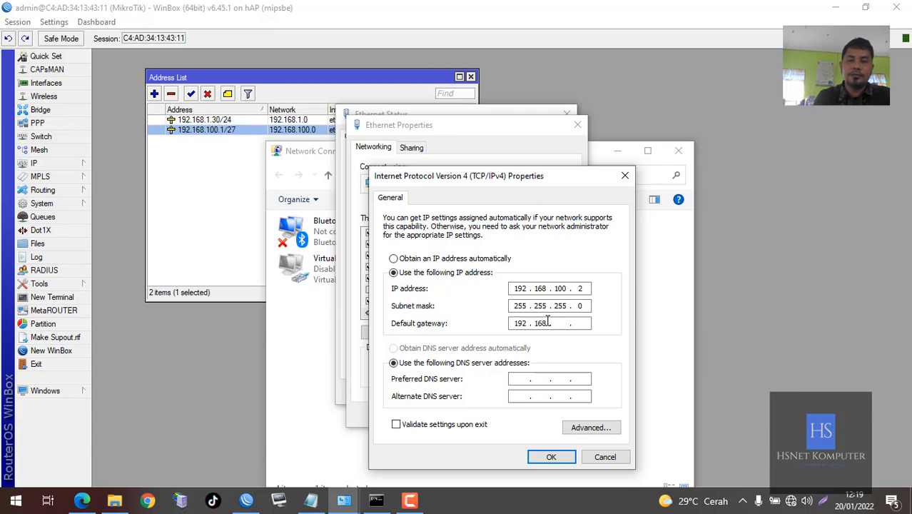
type("100 . 1")
Set DNS servers 8.8.8.8 and 8.8.4.4, then confirm and close the Ethernet dialogs
key("Tab")
key("Tab")
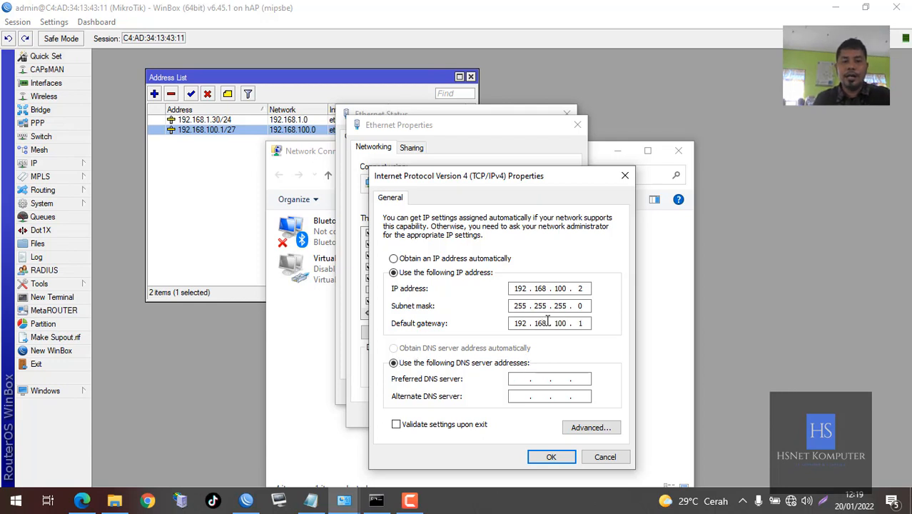
type("8.8.8.8")
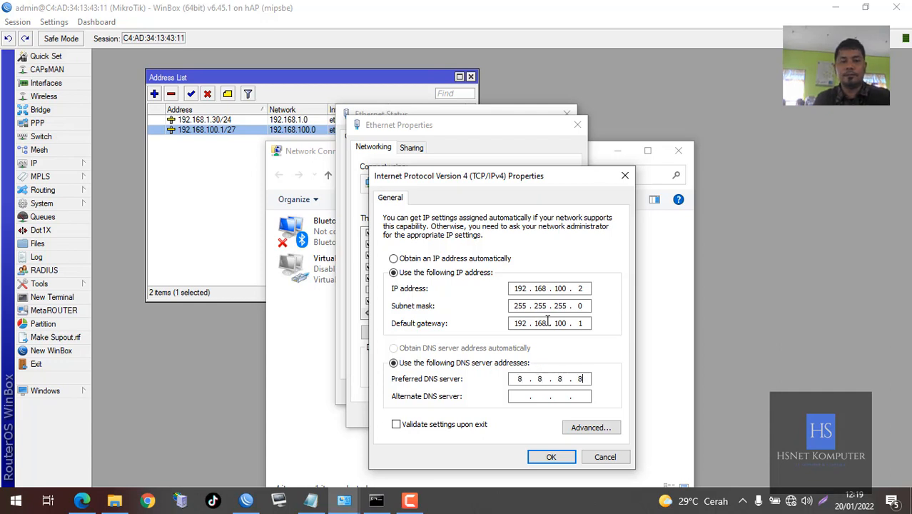
key("Tab")
type("8 . 8 . 4 . 4")
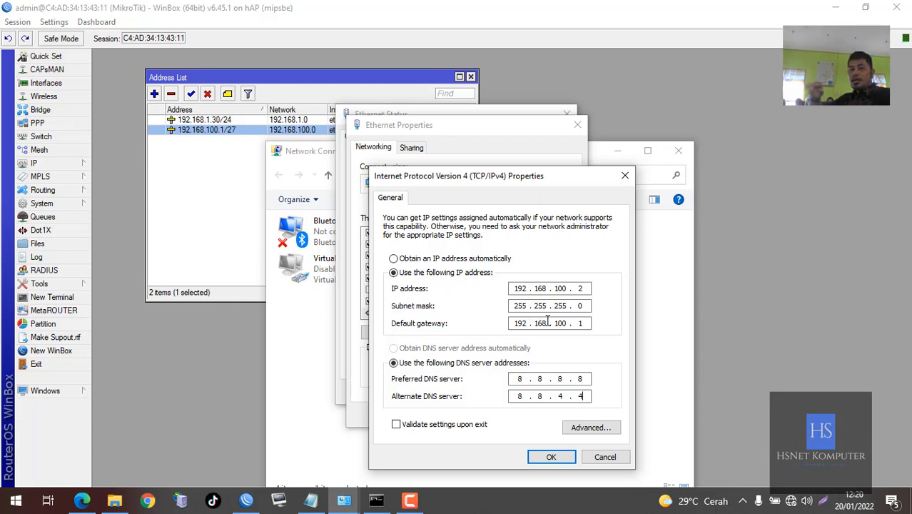
left_click(550, 457)
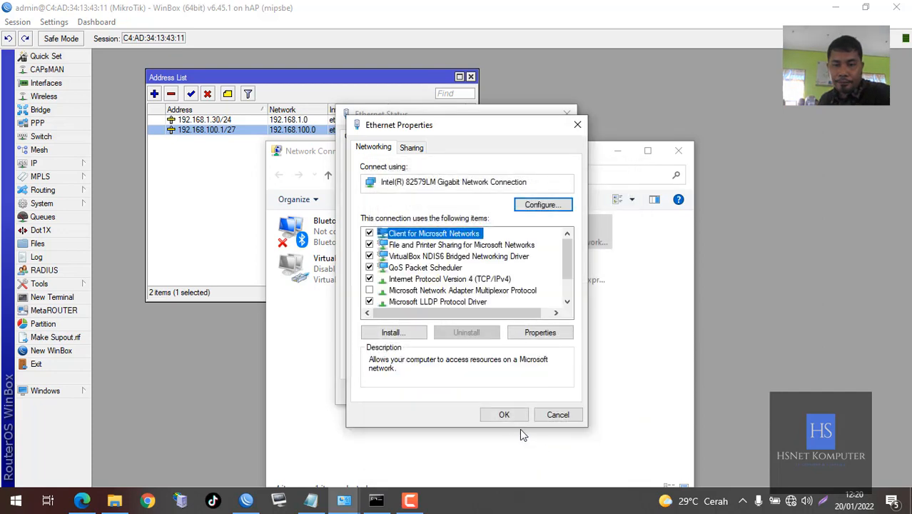
left_click(511, 421)
left_click(554, 397)
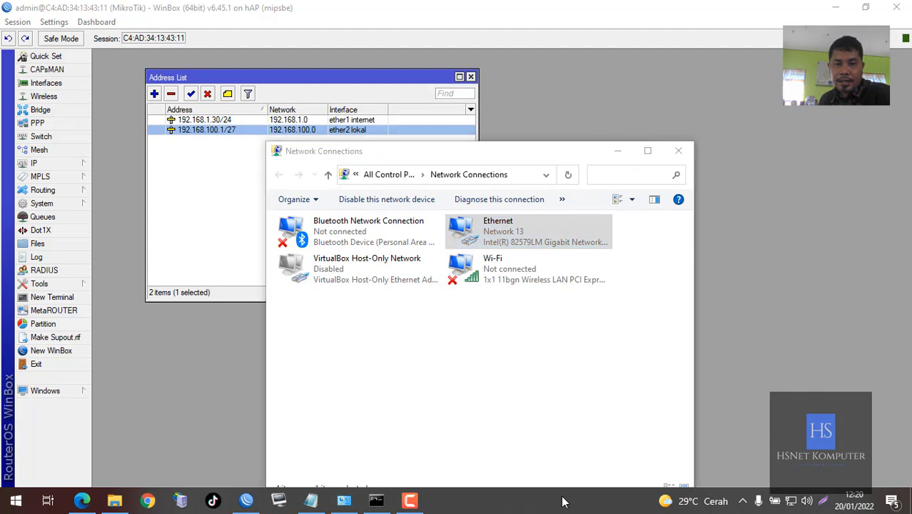
left_click(376, 500)
Rerun 'ping 8.8.8.8 -t' in cmd and stop it after 14 replies with 0% loss
left_click(412, 255)
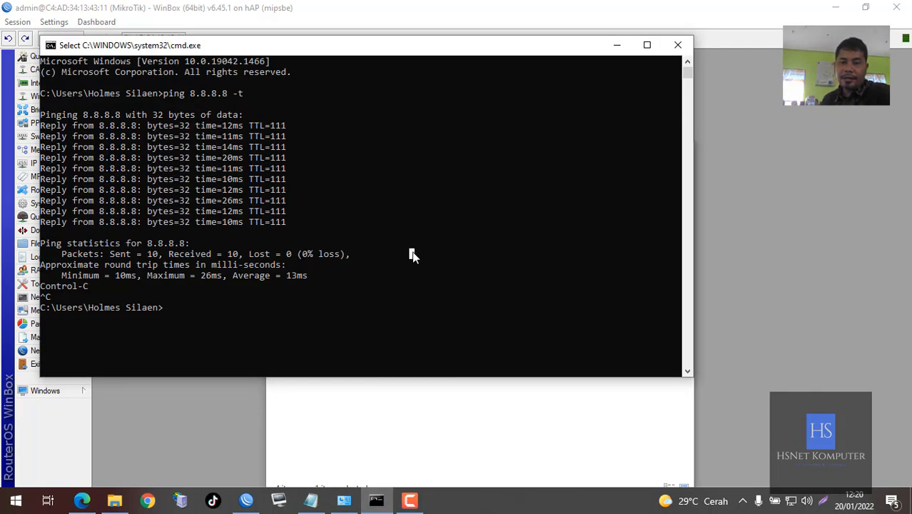
key("Up")
key("Return")
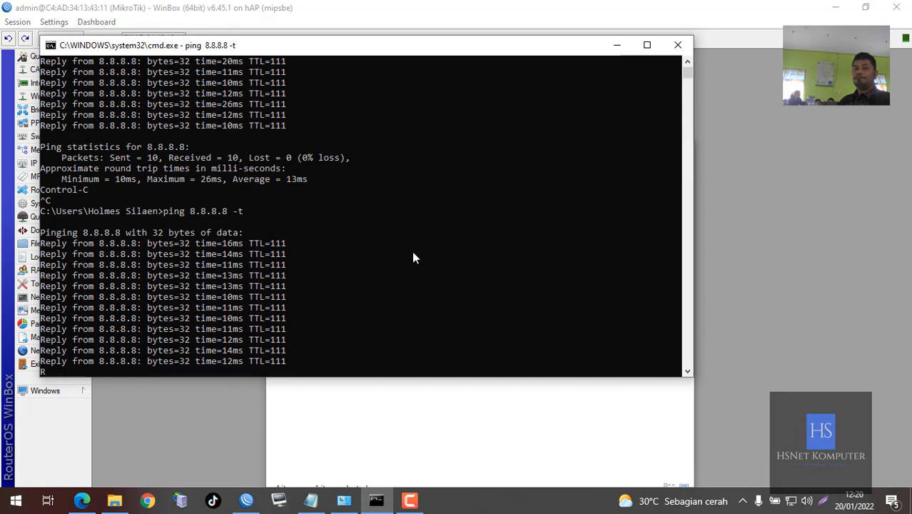
key("ctrl+c")
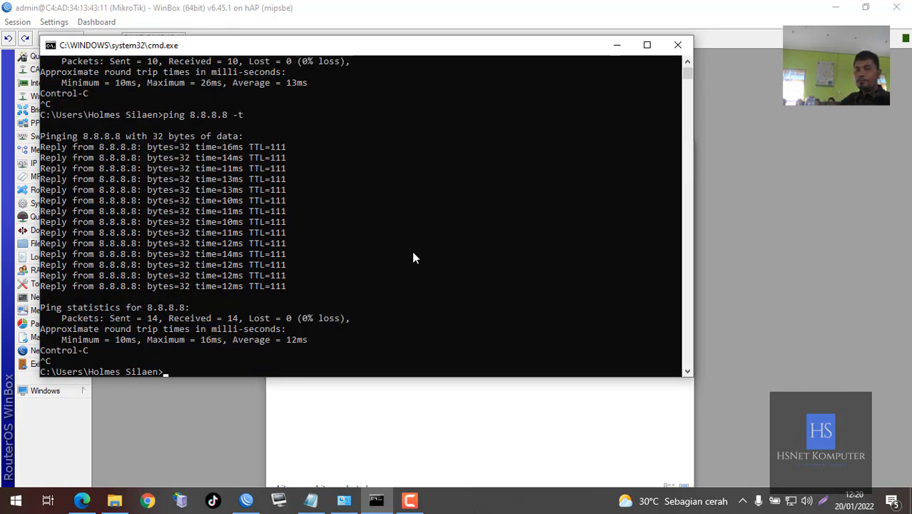
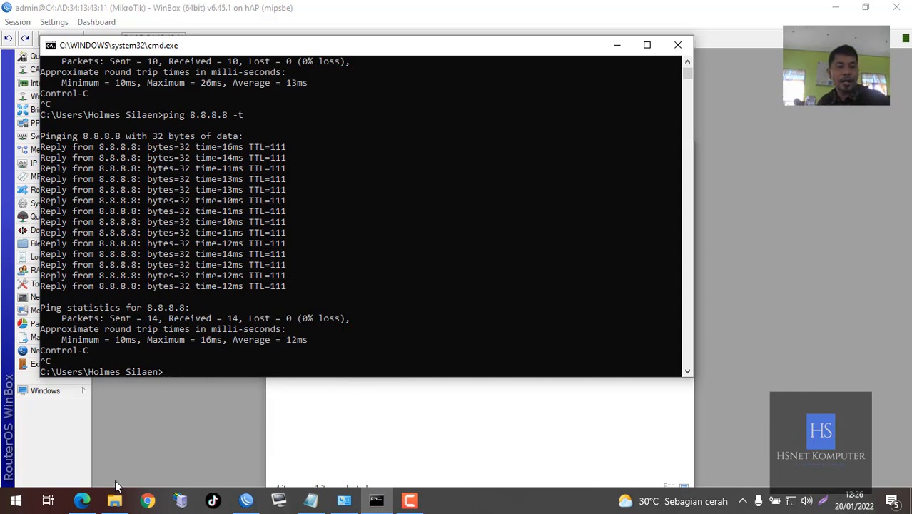
Review the Mikrotik task PDF and highlight the static versus dynamic addressing requirement
left_click(81, 500)
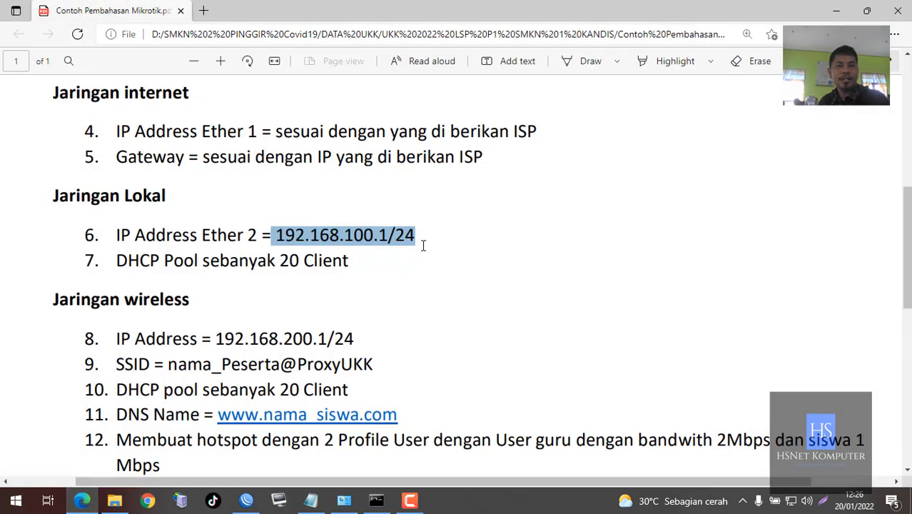
scroll(434, 224, "up", 1)
scroll(436, 227, "up", 5)
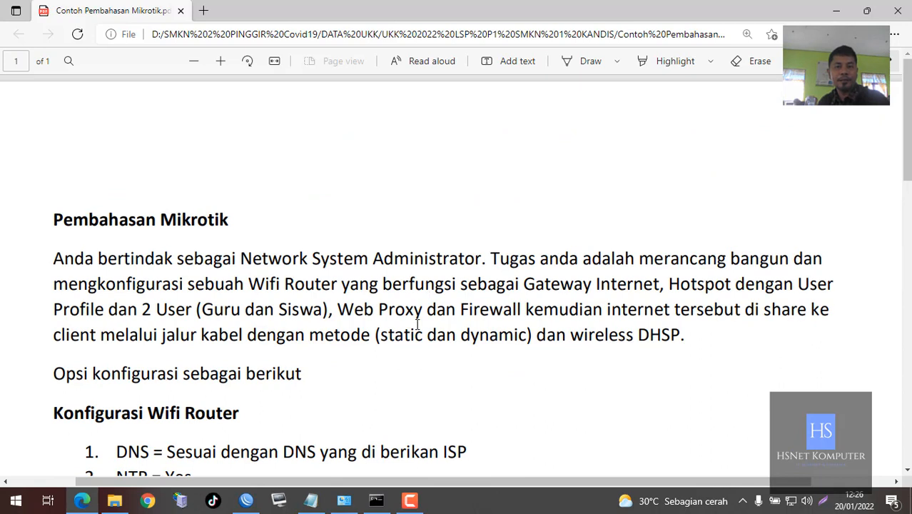
left_click_drag(375, 334, 528, 335)
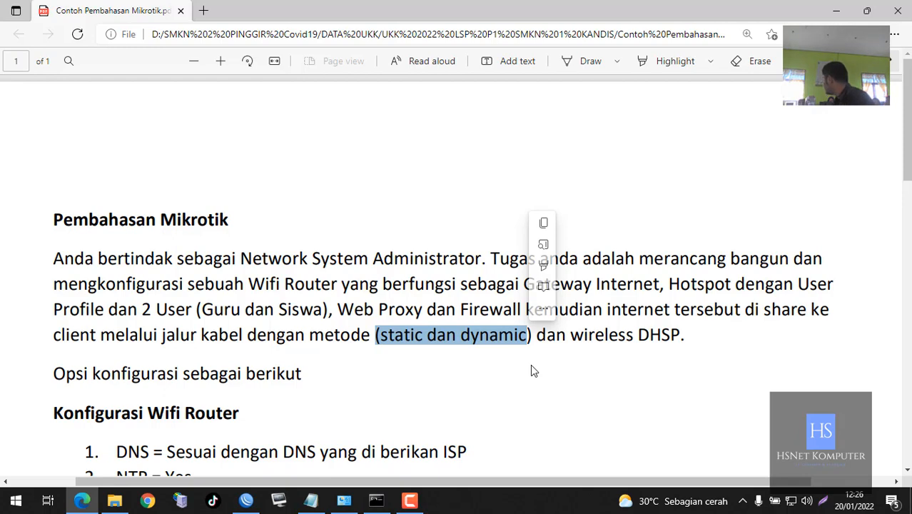
left_click(836, 11)
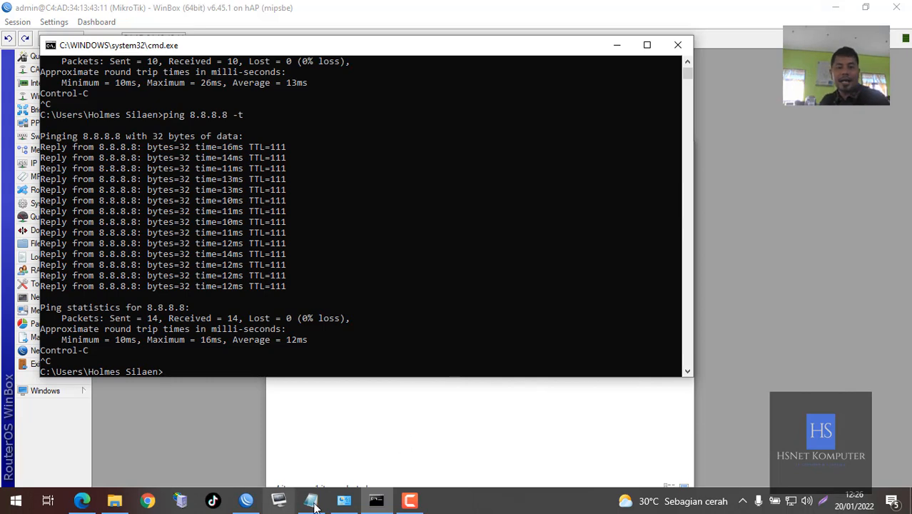
Switch Ethernet's IPv4 to obtain both the IP address and DNS servers automatically
left_click(343, 500)
double_click(497, 232)
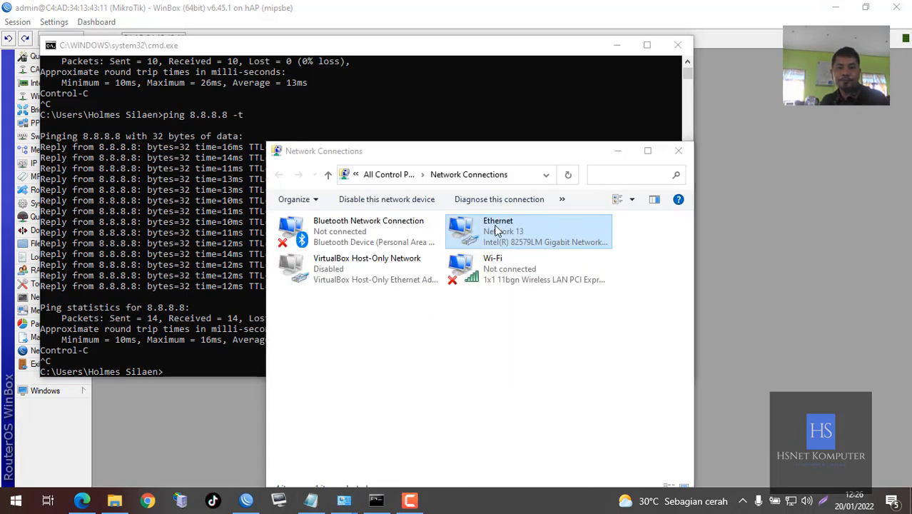
left_click(378, 361)
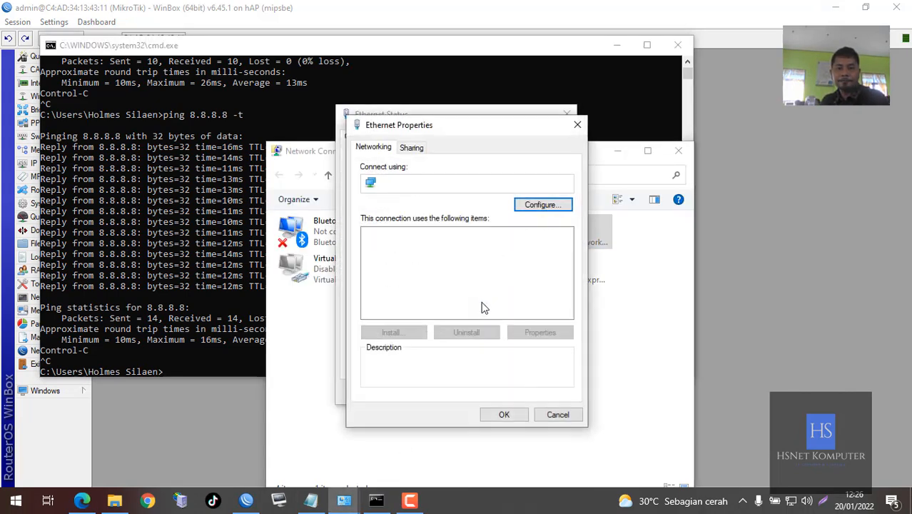
left_click(499, 281)
double_click(499, 279)
left_click(479, 258)
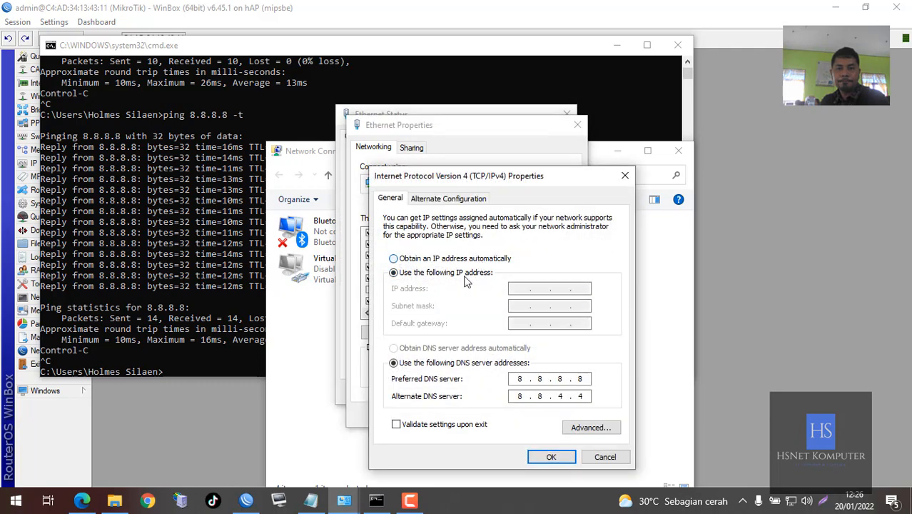
left_click(451, 348)
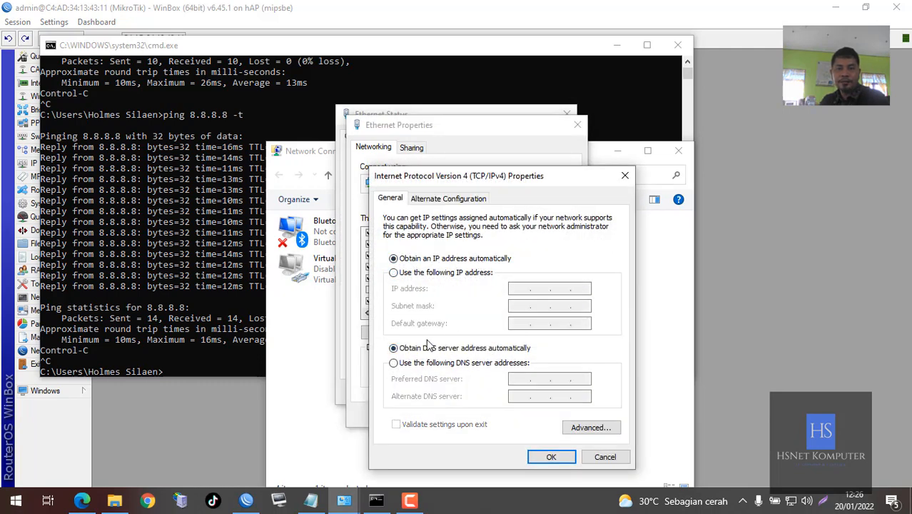
left_click(543, 458)
left_click(503, 415)
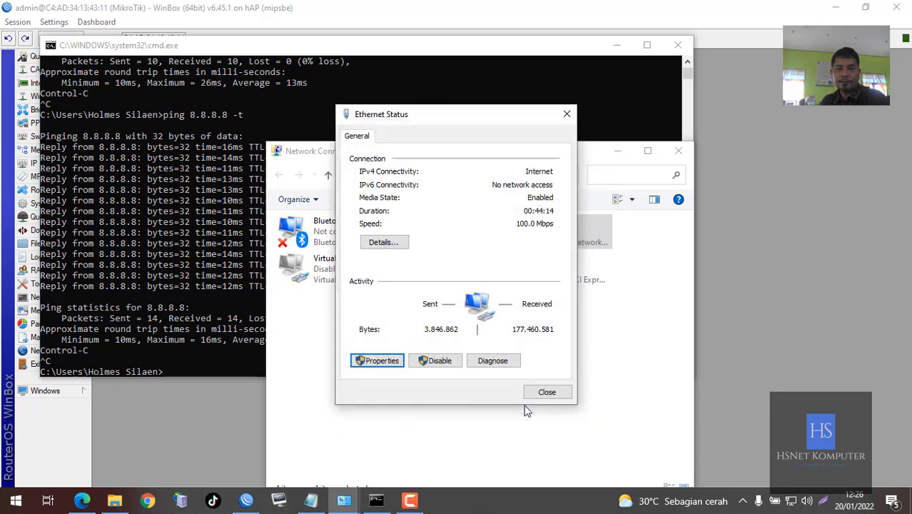
left_click(543, 391)
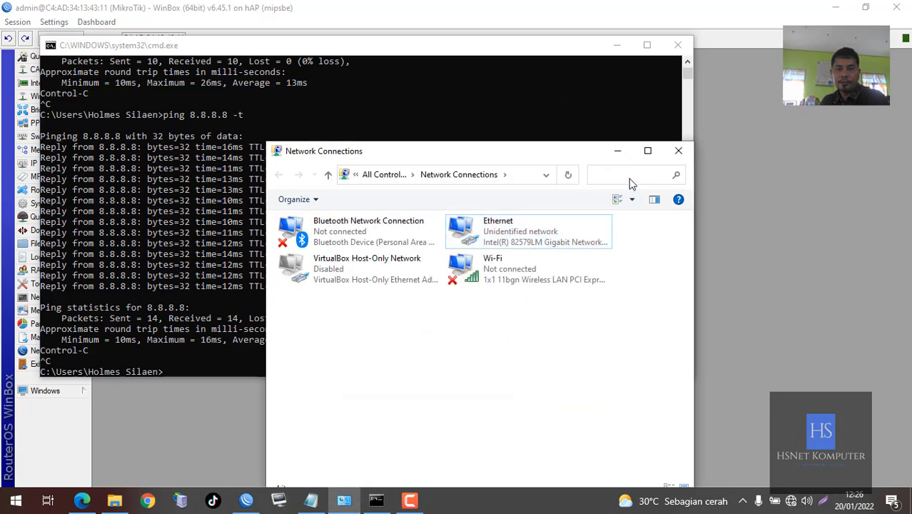
left_click(617, 151)
Rerun the ping to 8.8.8.8 in cmd and stop it once it fails with 'General failure'
left_click(469, 222)
key("Up")
key("Return")
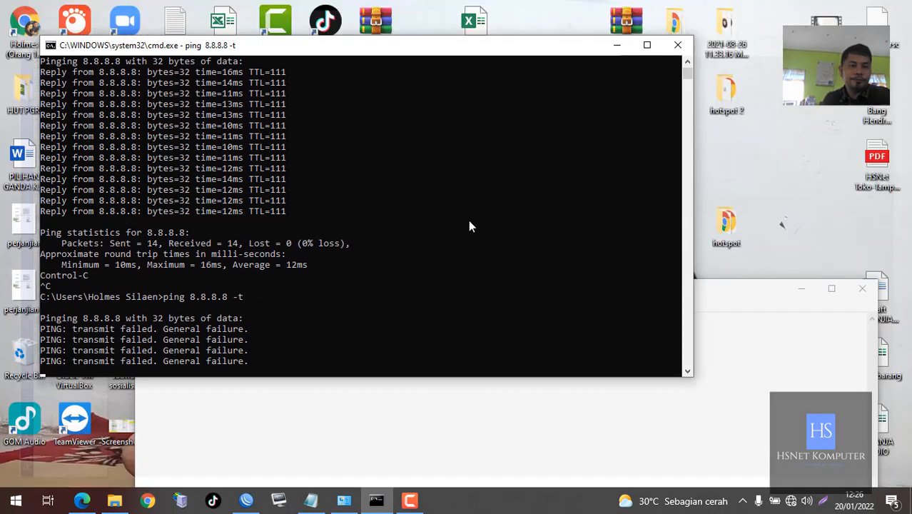
key("ctrl+c")
Reconnect WinBox to the MikroTik router and close the IP Address List
left_click(617, 45)
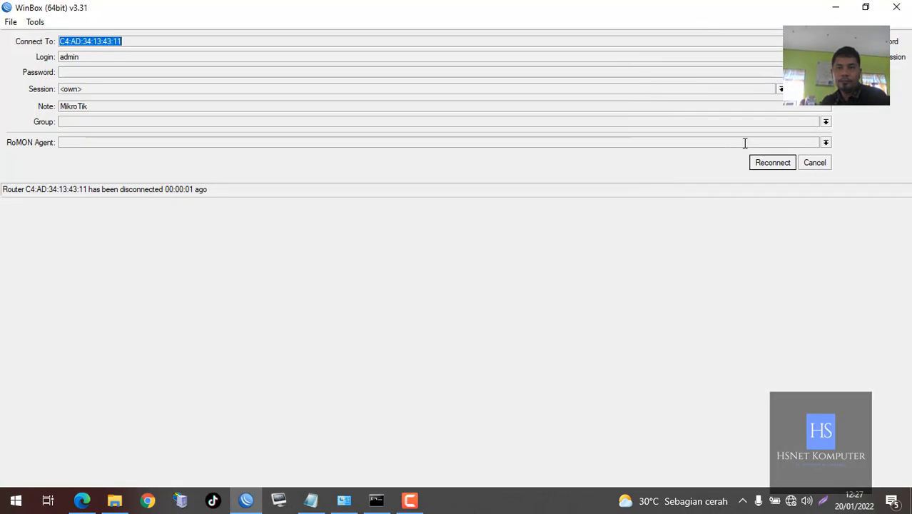
left_click(778, 166)
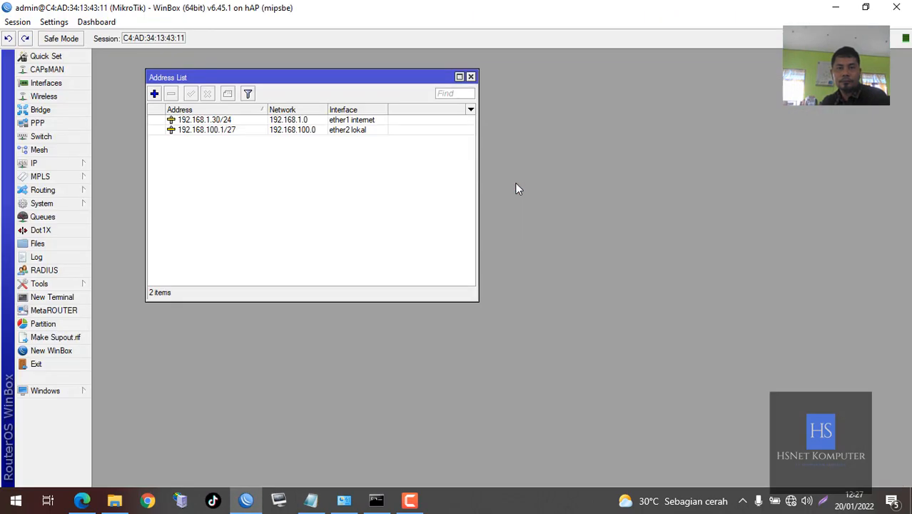
left_click(470, 77)
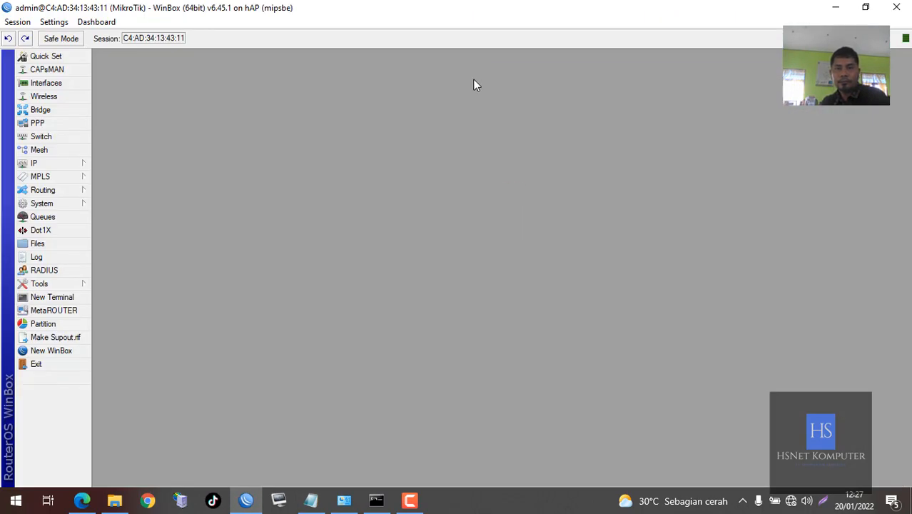
Bring up IP > DHCP Server, showing an empty server list
left_click(48, 163)
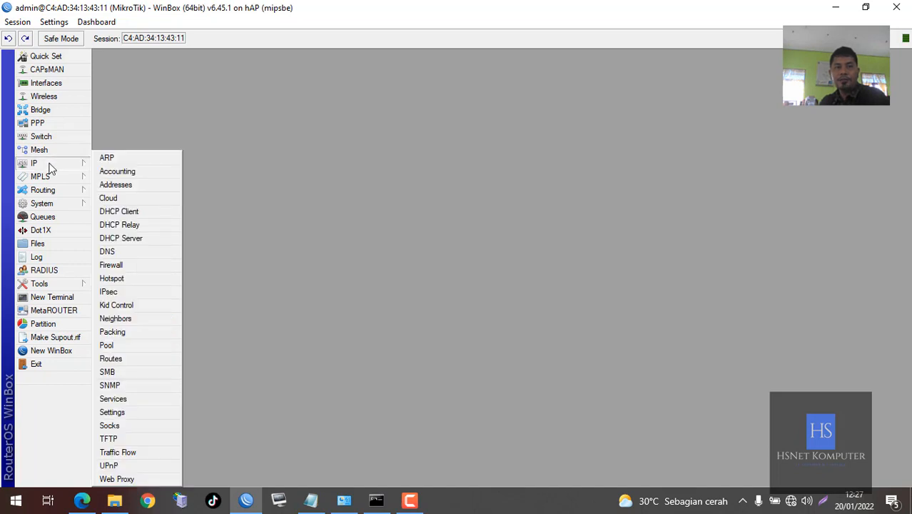
left_click(139, 243)
left_click_drag(348, 116, 350, 105)
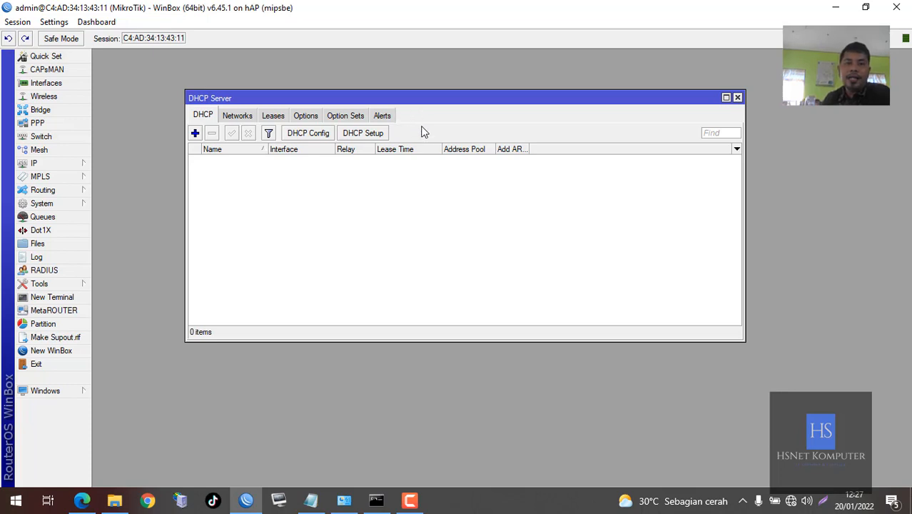
Start DHCP Setup and choose ether2 lokal as the DHCP server interface
left_click(357, 136)
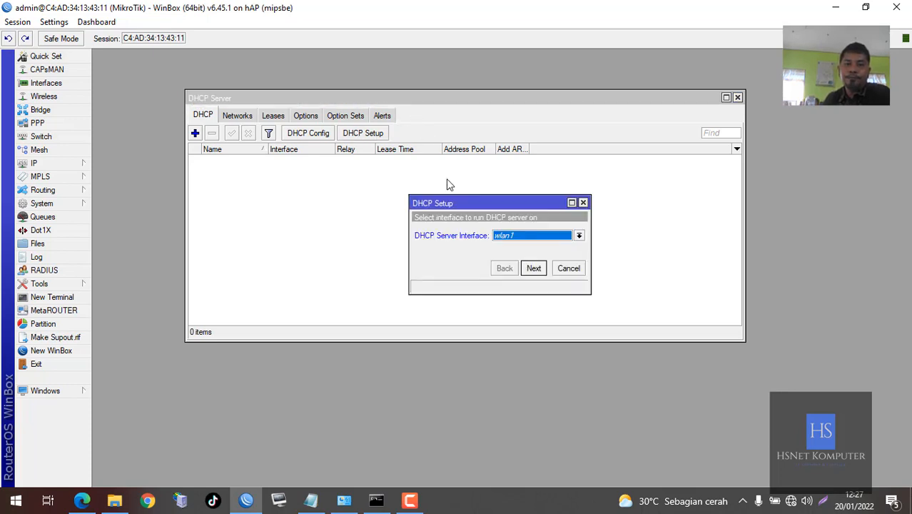
left_click_drag(469, 204, 484, 211)
left_click(531, 246)
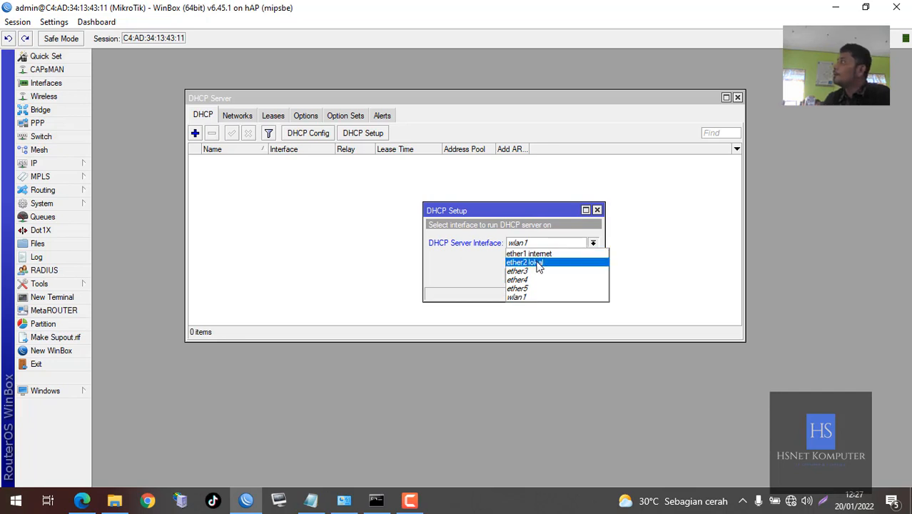
left_click(538, 264)
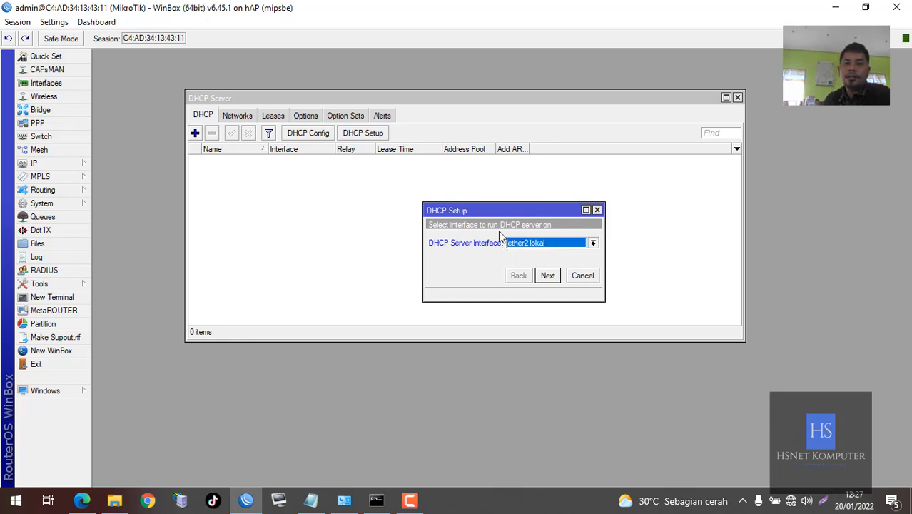
left_click(548, 275)
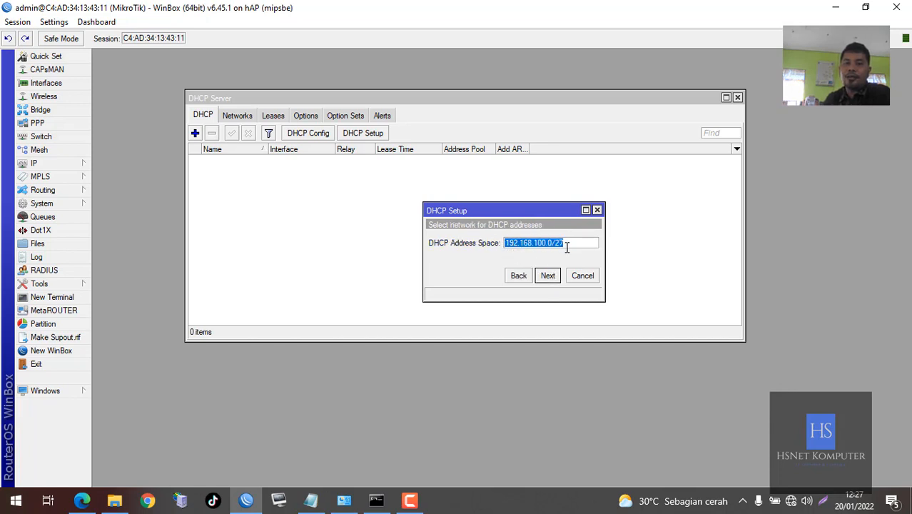
Accept address space 192.168.100.0/27 and gateway 192.168.100.1
mouse_move(569, 246)
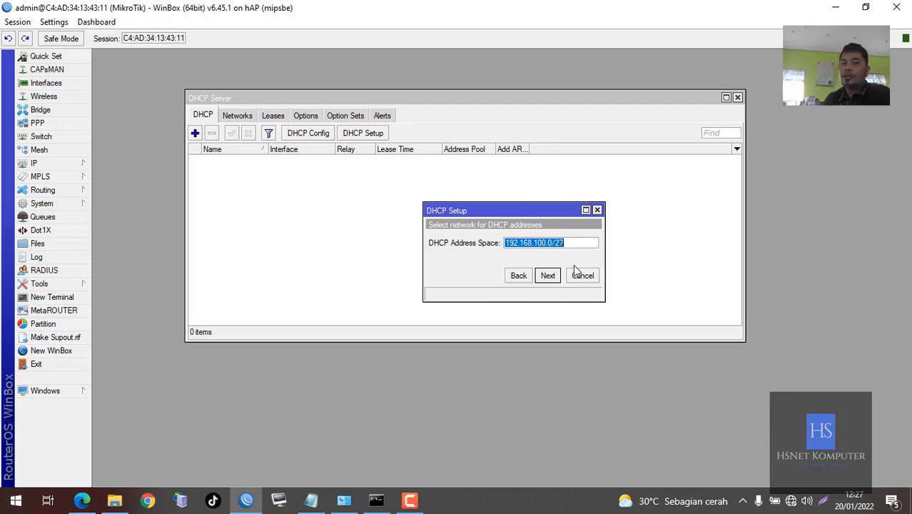
left_click(551, 278)
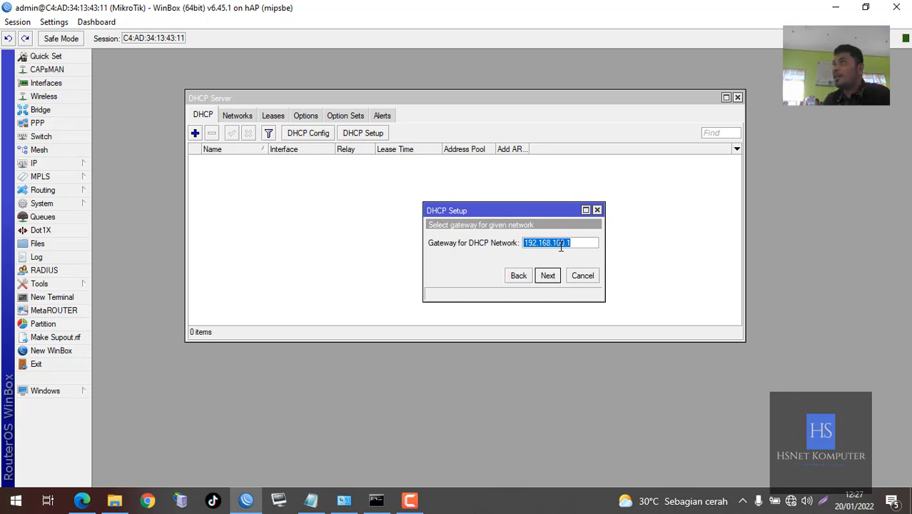
left_click(548, 278)
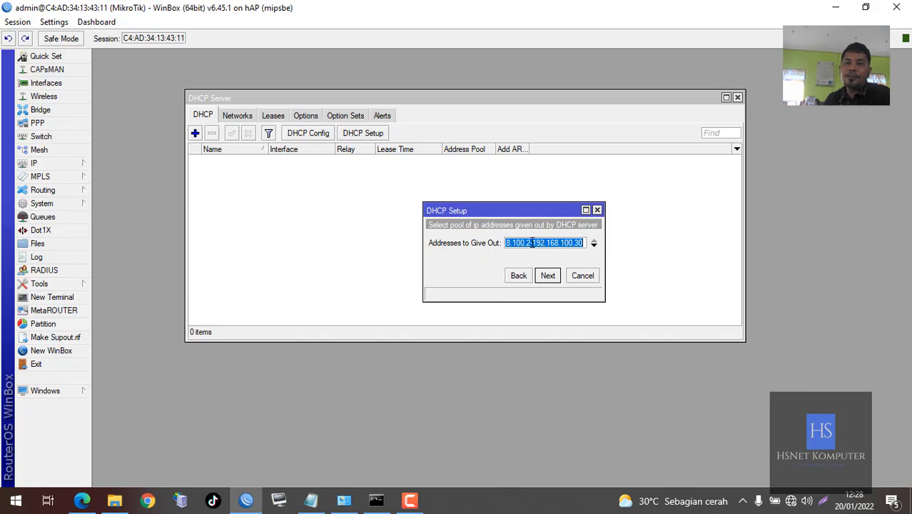
left_click(82, 500)
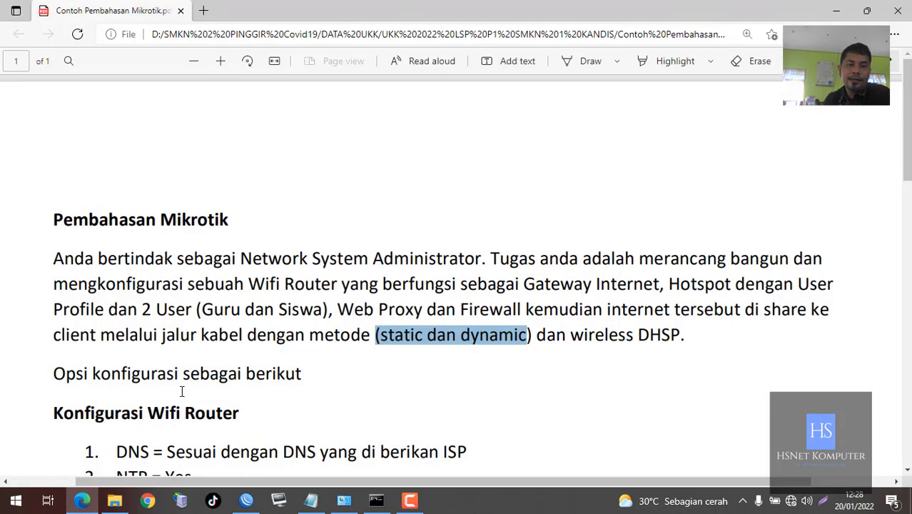
scroll(182, 391, "down", 5)
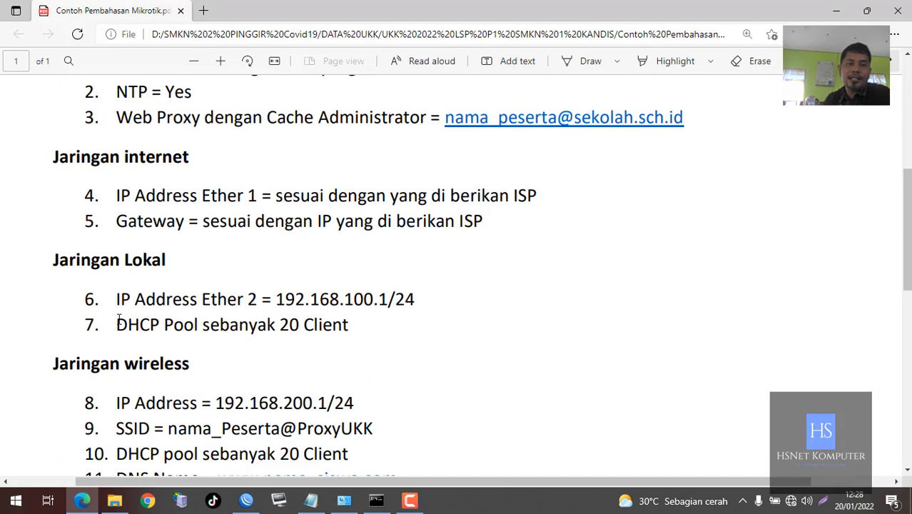
left_click_drag(119, 319, 300, 326)
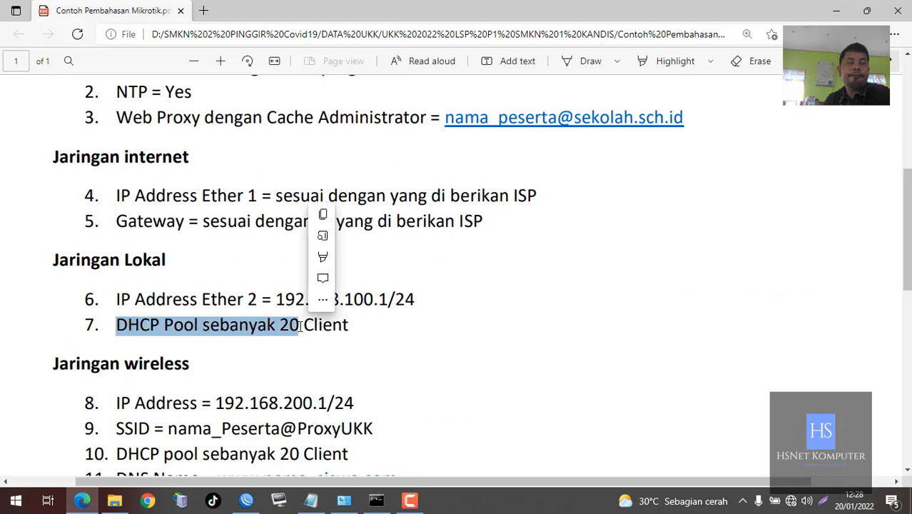
left_click(836, 11)
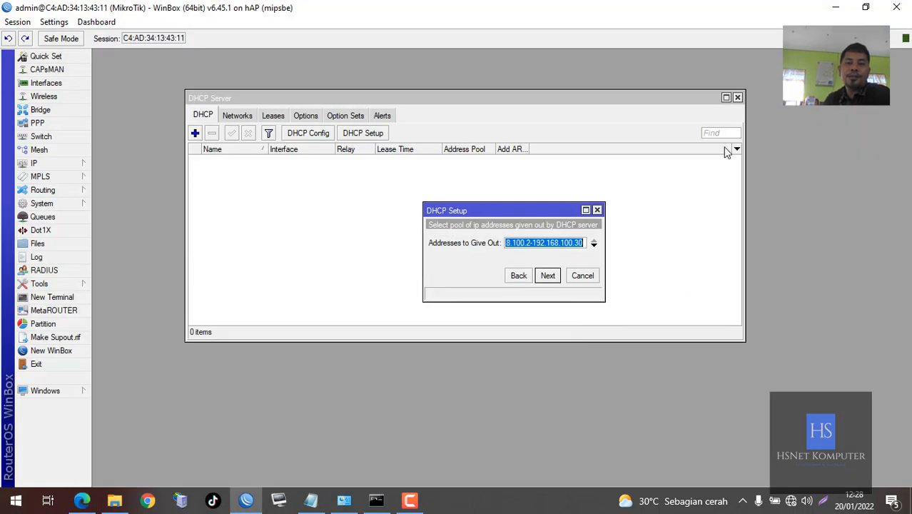
Start editing the offered pool range ending at 192.168.100.30
left_click(548, 242)
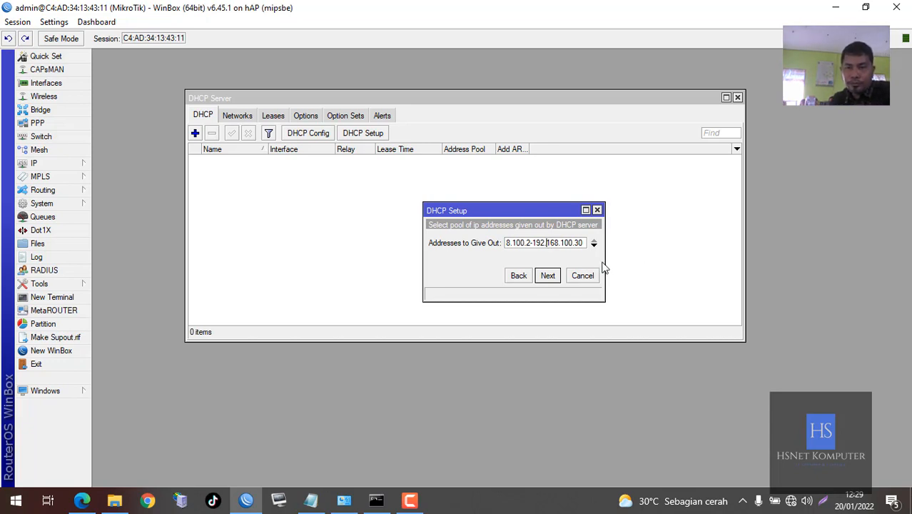
Shorten the address pool to 192.168.100.2–192.168.100.21
key("BackSpace")
key("BackSpace")
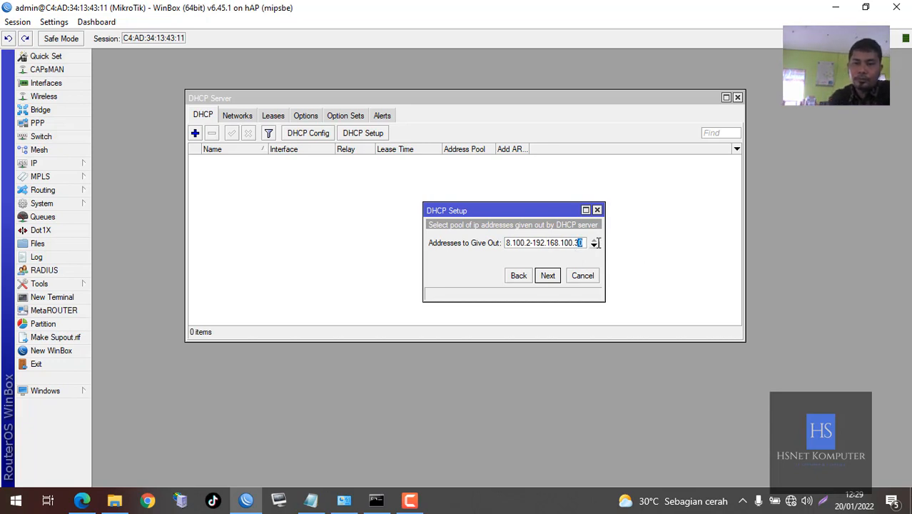
type("21")
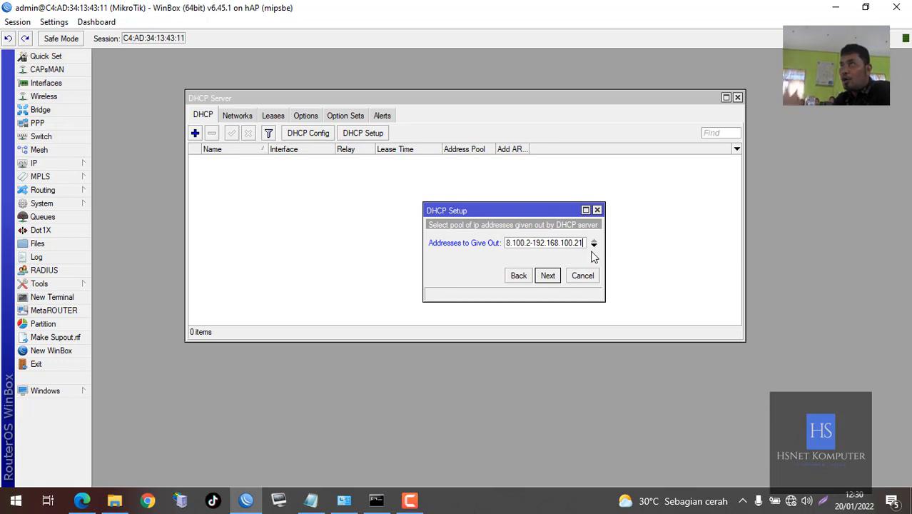
left_click(548, 276)
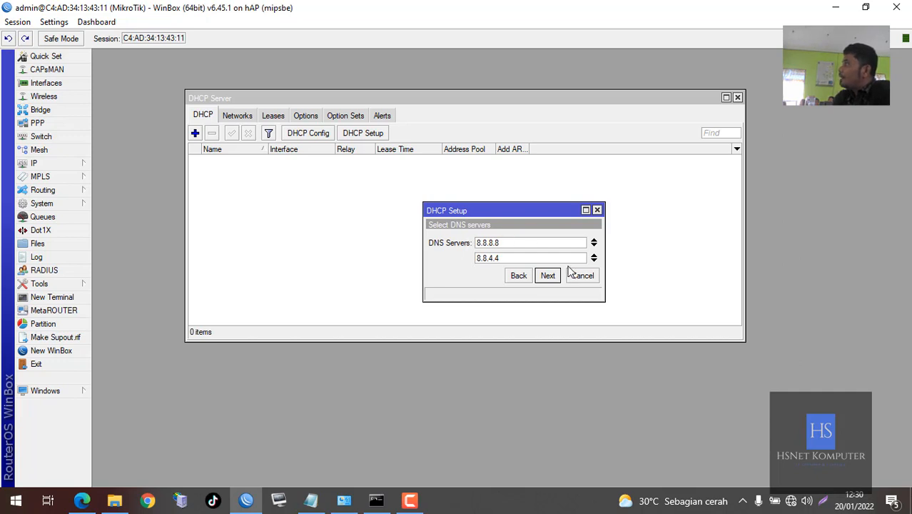
Accept DNS 8.8.8.8/8.8.4.4 and 10-minute leases, completing DHCP server dhcp1
left_click(547, 276)
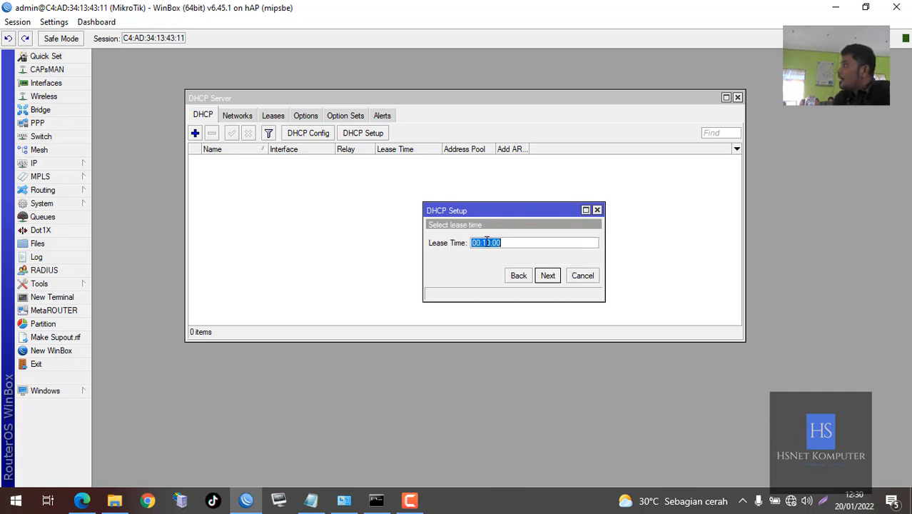
left_click(547, 277)
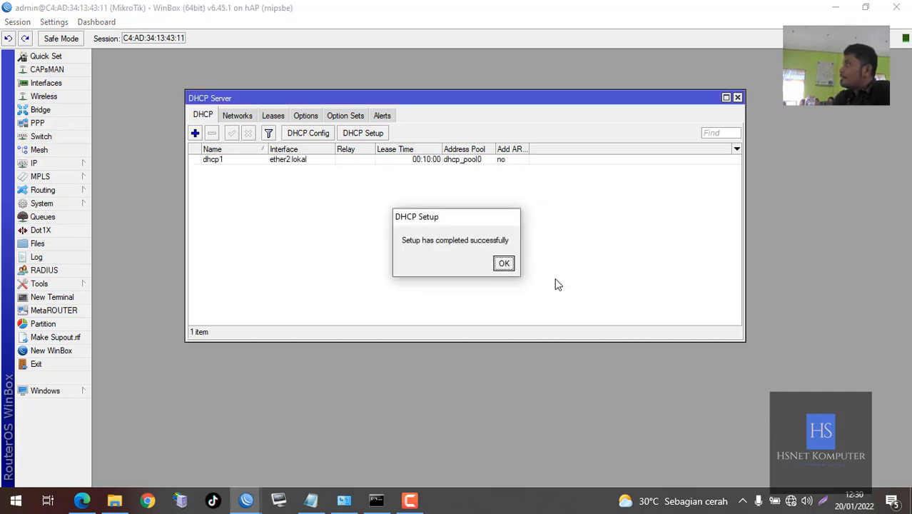
left_click(513, 270)
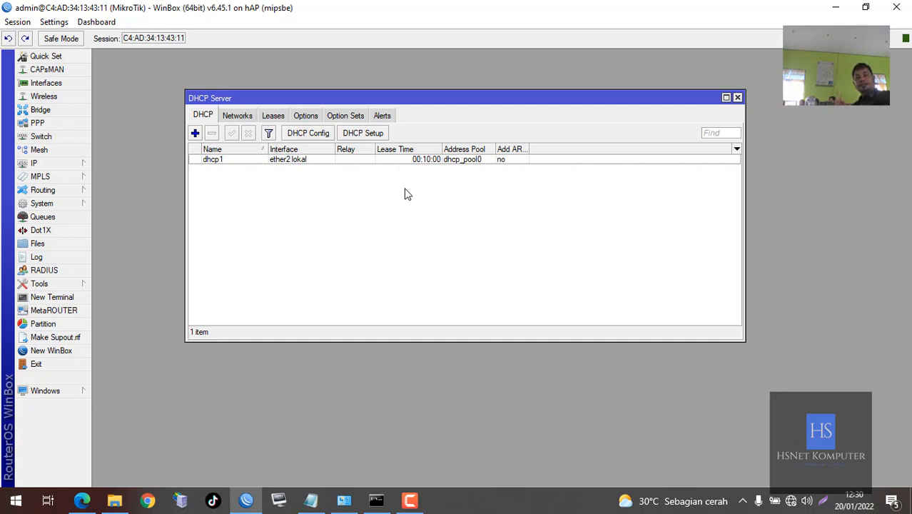
Check Ethernet's connection details, which show only a 169.254.212.255 self-assigned address
left_click(357, 500)
left_click(457, 239)
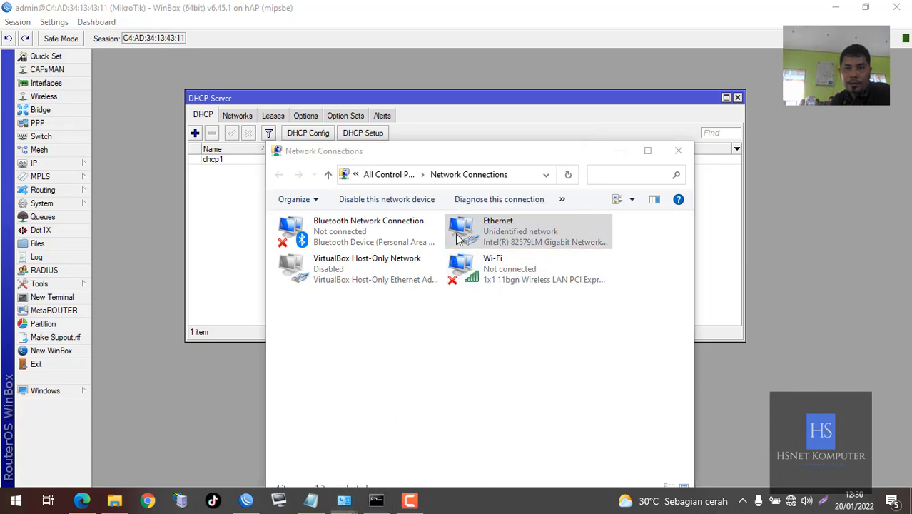
double_click(457, 238)
left_click(403, 242)
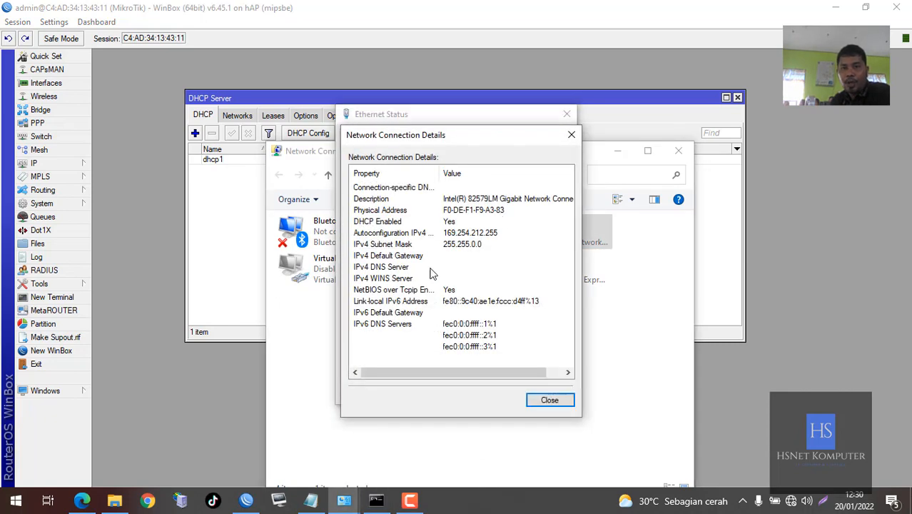
left_click(549, 399)
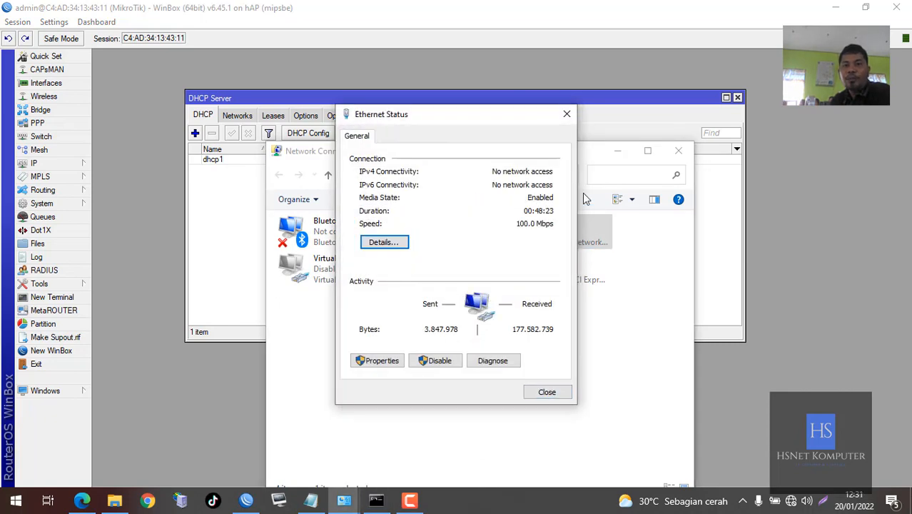
left_click(569, 114)
Disable the Ethernet adapter in Network Connections
left_click(517, 336)
left_click(468, 231)
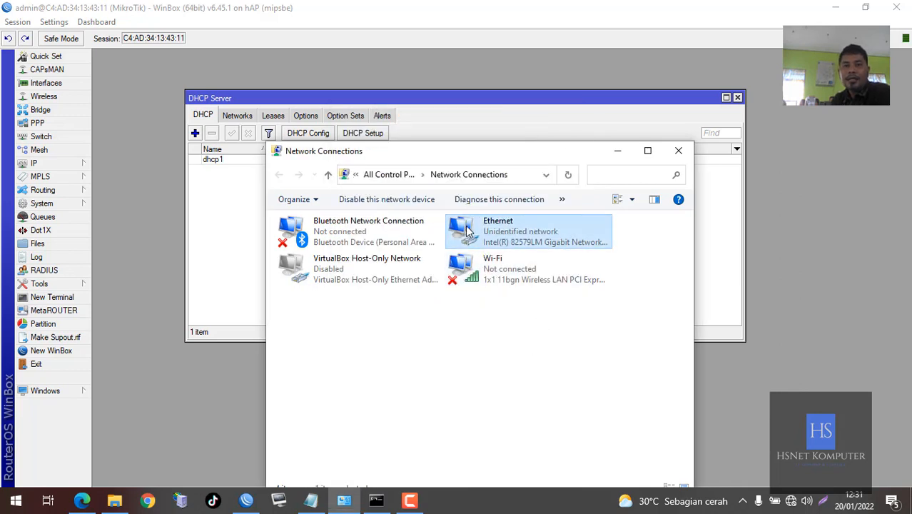
left_click(368, 201)
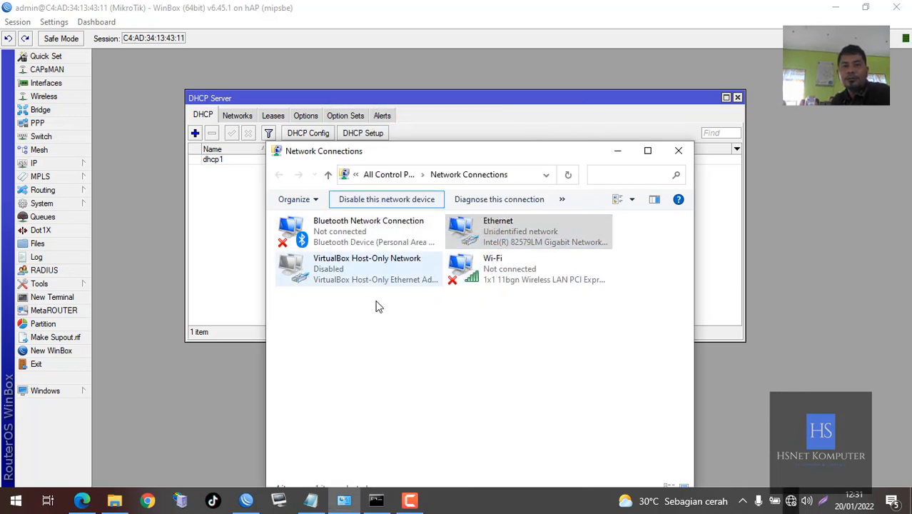
Re-enable the Ethernet adapter so it joins Network 13, then reconnect WinBox to the router
left_click(470, 236)
left_click(368, 199)
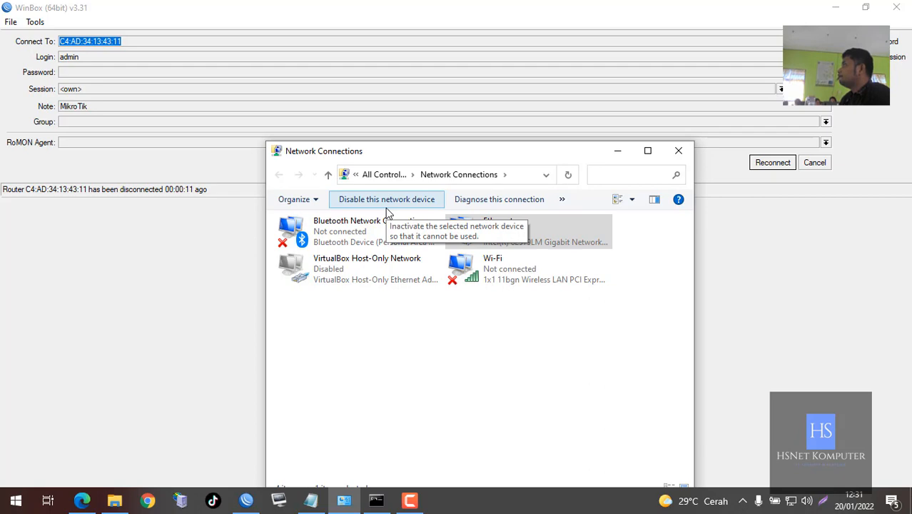
left_click(663, 51)
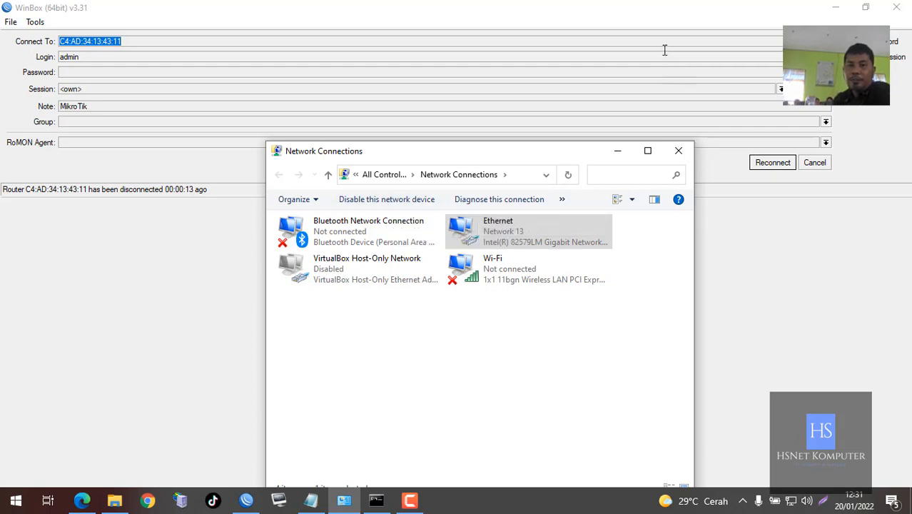
left_click(770, 162)
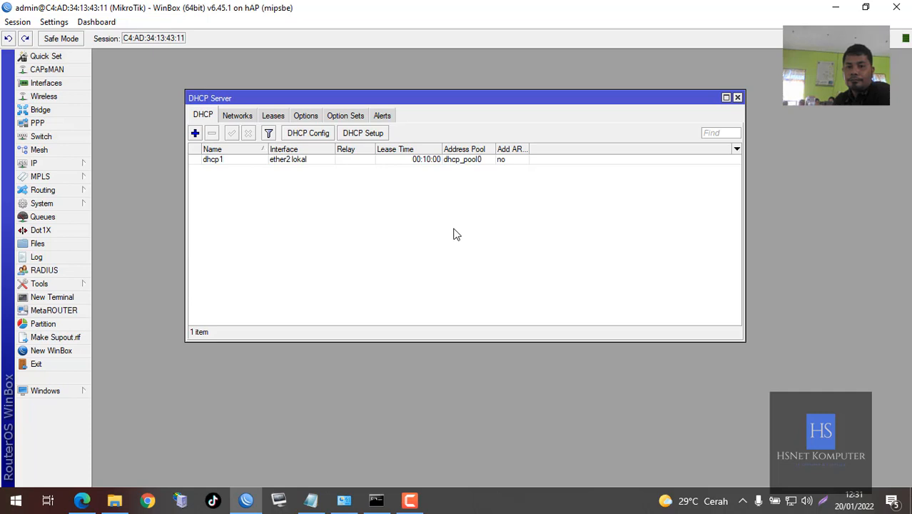
left_click_drag(482, 103, 408, 92)
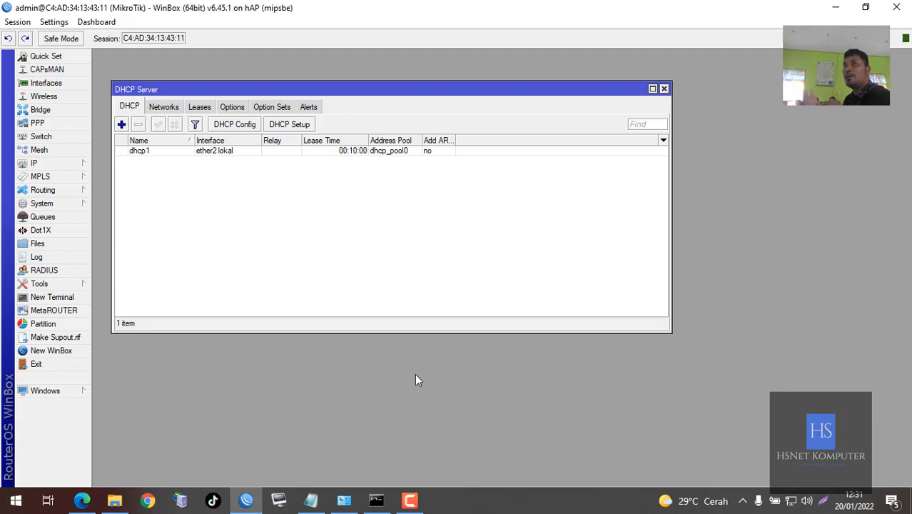
left_click(348, 501)
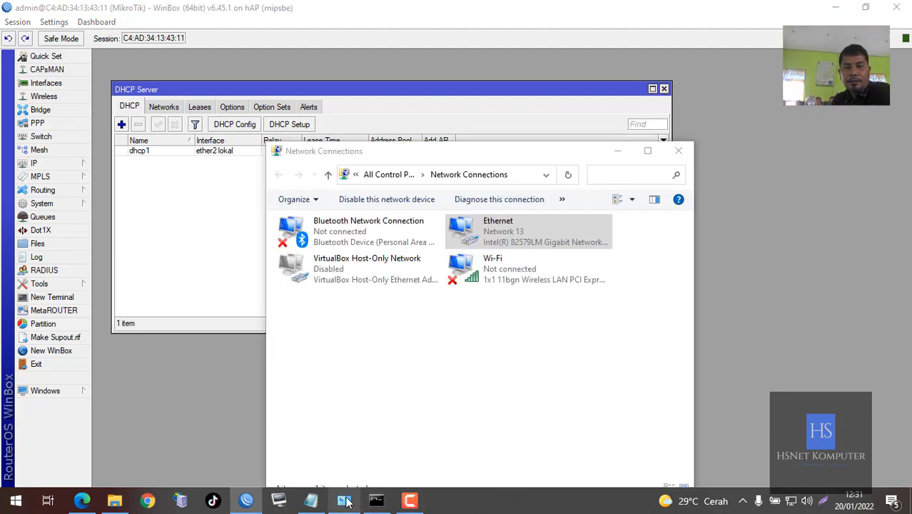
double_click(501, 227)
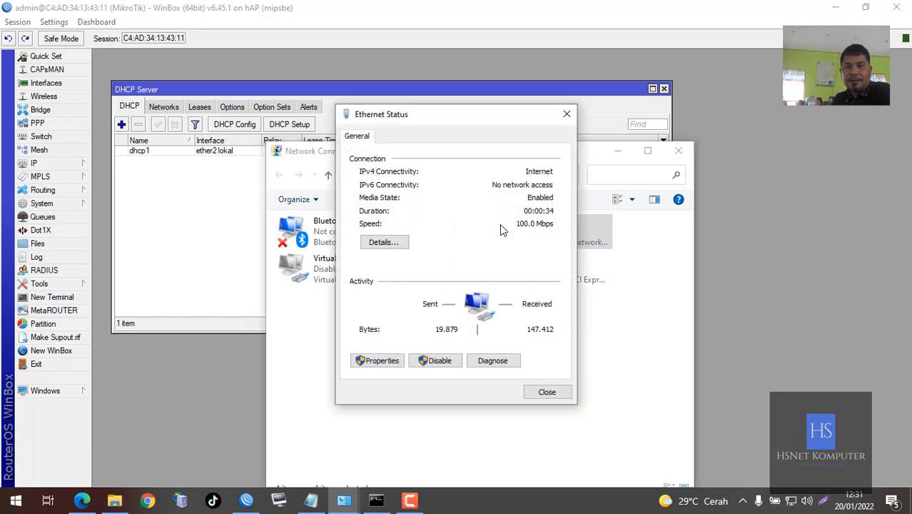
left_click(401, 247)
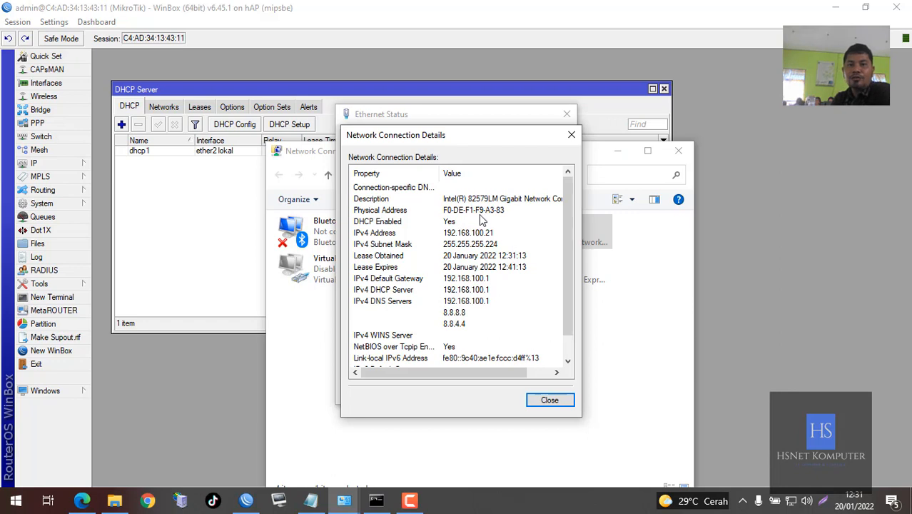
left_click(193, 374)
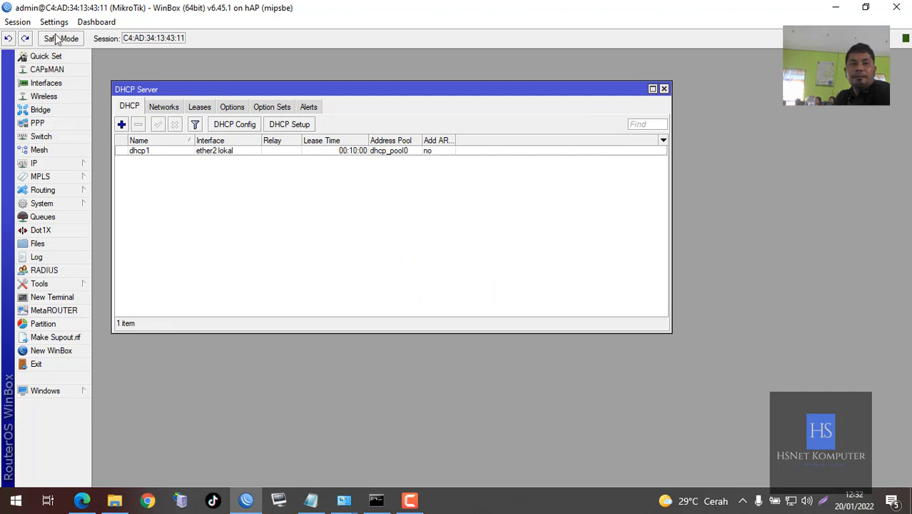
Show DHCP leases with the bound 192.168.100.21 lease and widen the Active Host Name column
left_click_drag(140, 96, 193, 96)
left_click(251, 107)
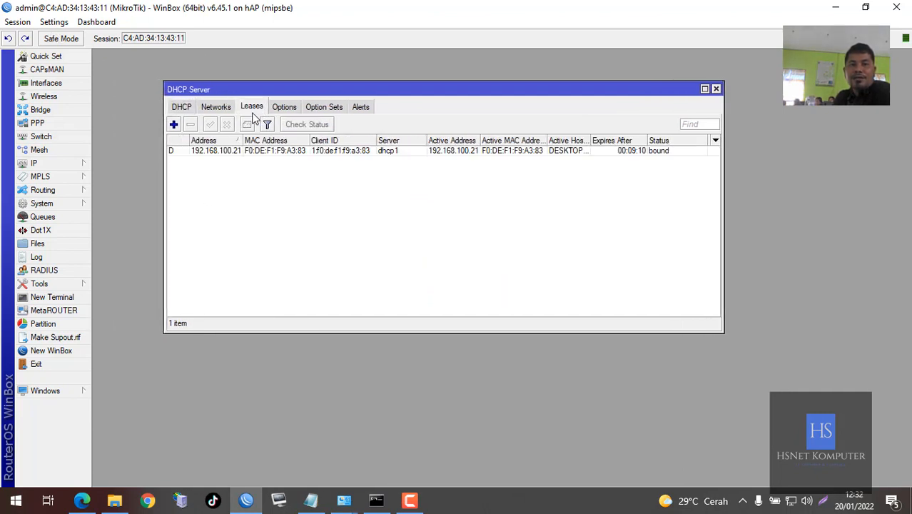
left_click(475, 152)
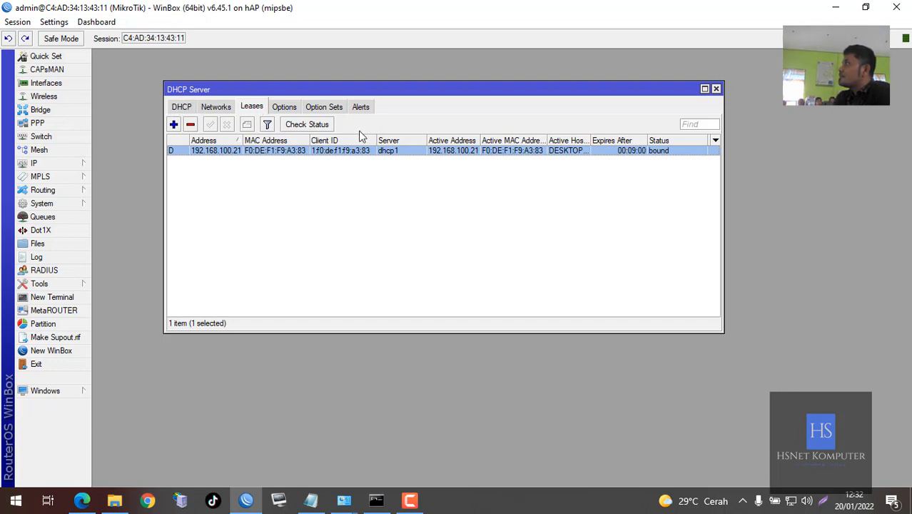
left_click(462, 183)
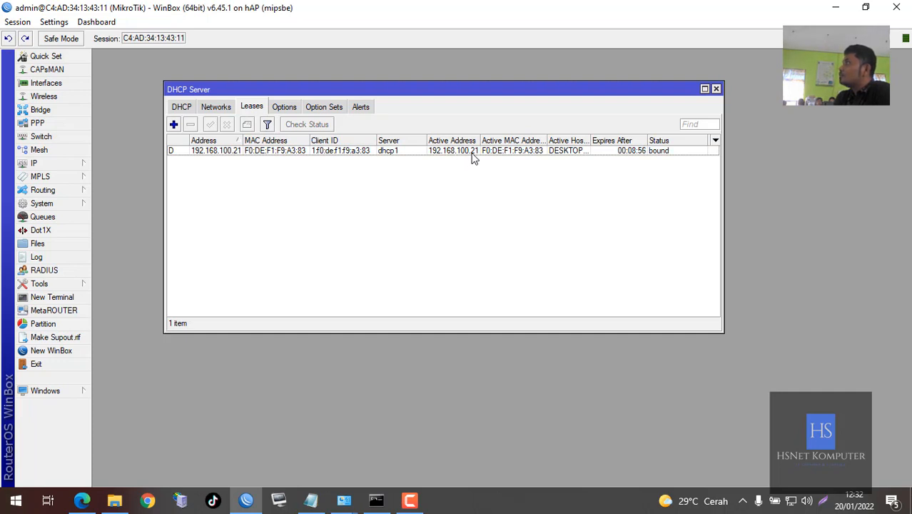
left_click(563, 153)
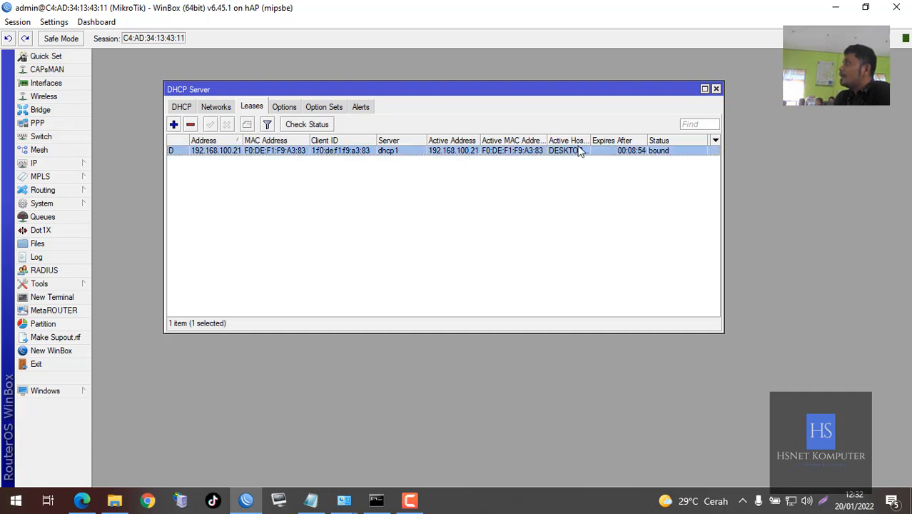
left_click_drag(590, 139, 637, 140)
left_click(620, 174)
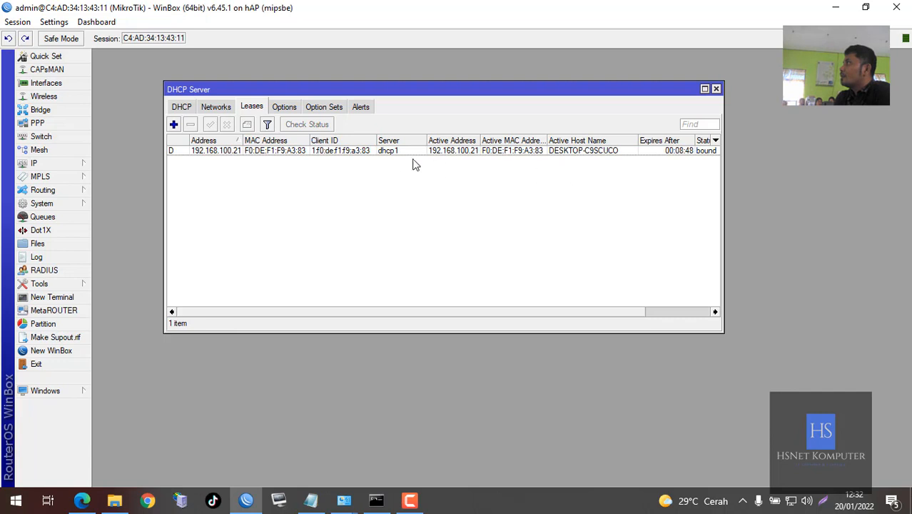
left_click(387, 153)
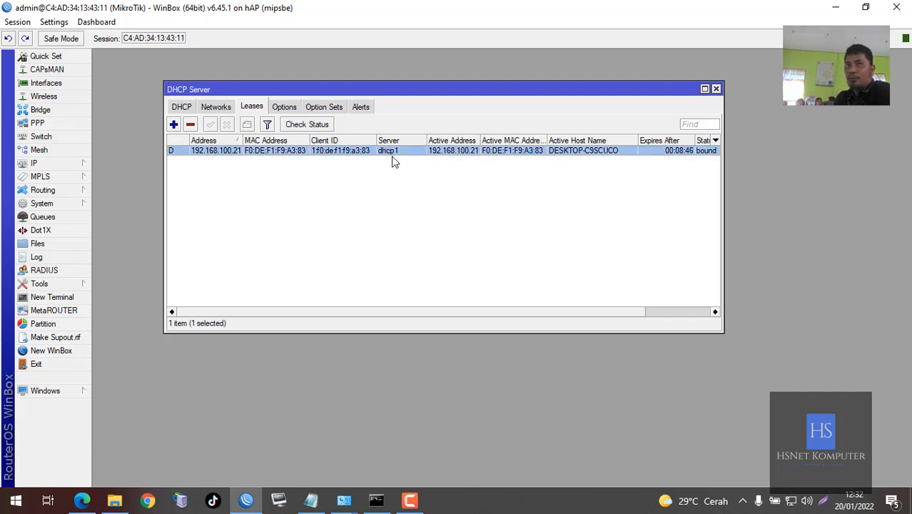
left_click(401, 175)
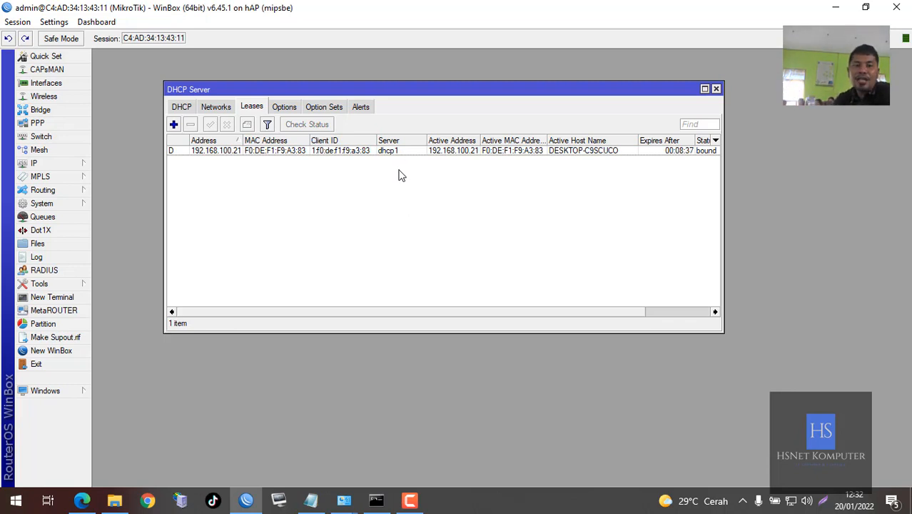
Rerun the continuous ping to 8.8.8.8, confirm replies arrive, then close the cmd window
left_click(365, 506)
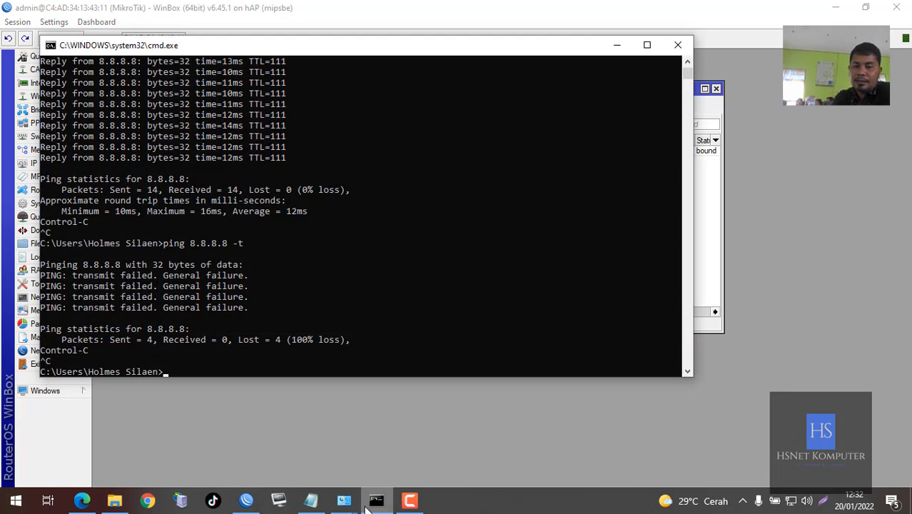
key("Up")
key("Return")
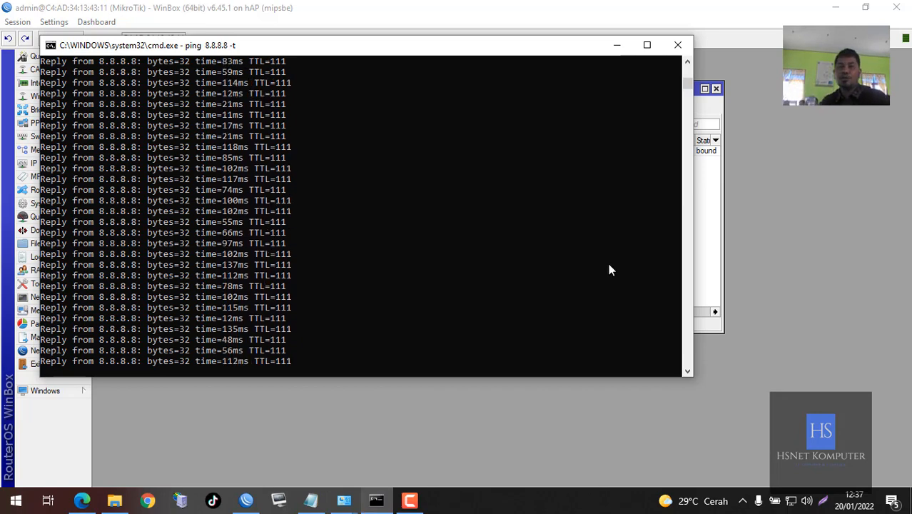
left_click(676, 44)
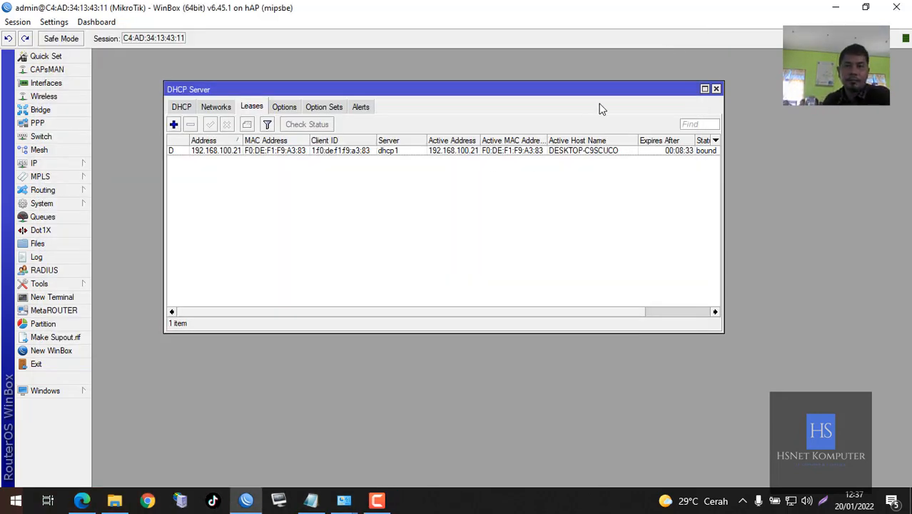
Close DHCP Server, then enable the disabled wlan1 wireless interface in the Interface List
left_click(715, 89)
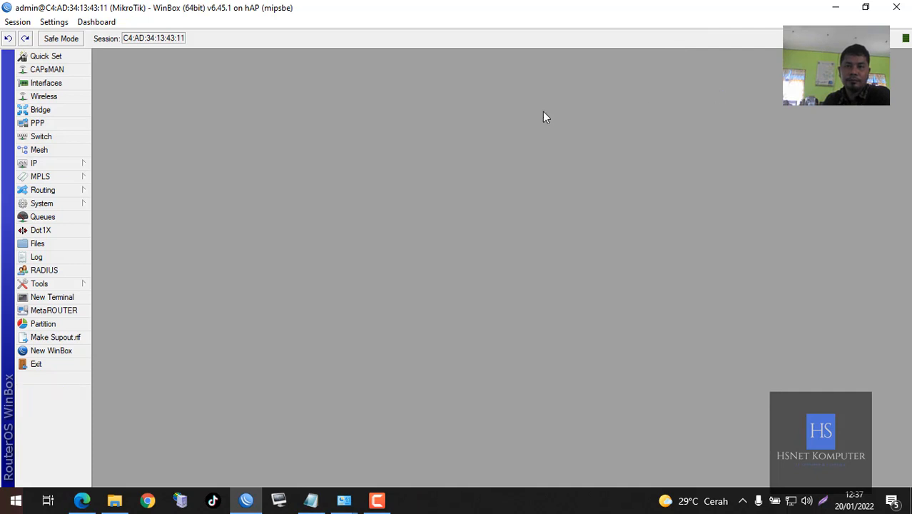
left_click(45, 83)
left_click_drag(257, 98, 281, 89)
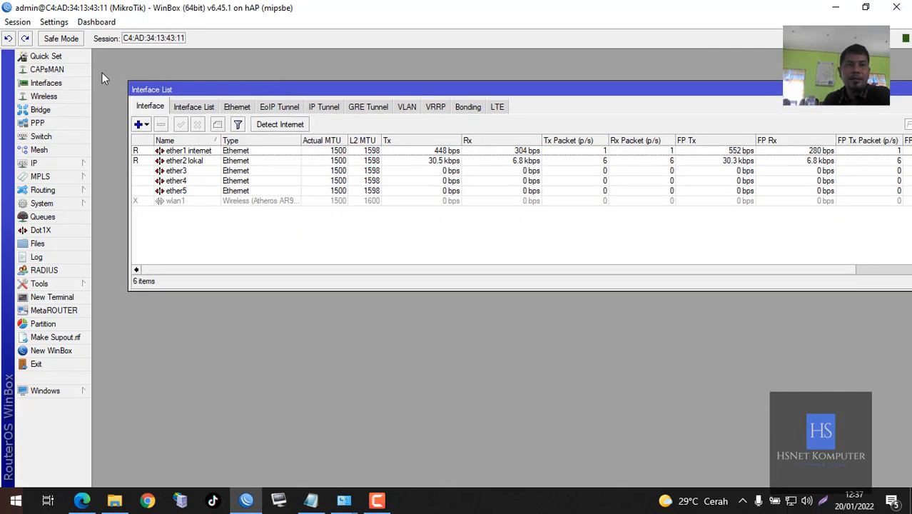
left_click_drag(905, 87, 861, 92)
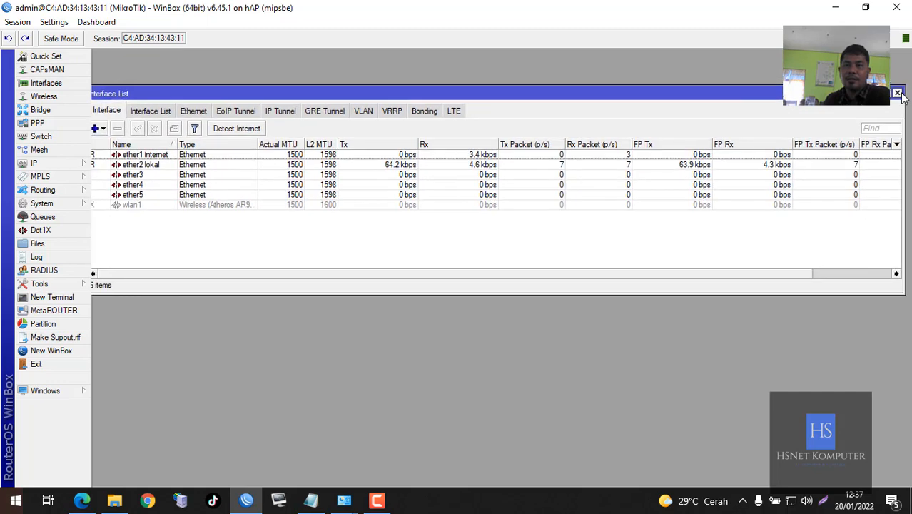
left_click(898, 93)
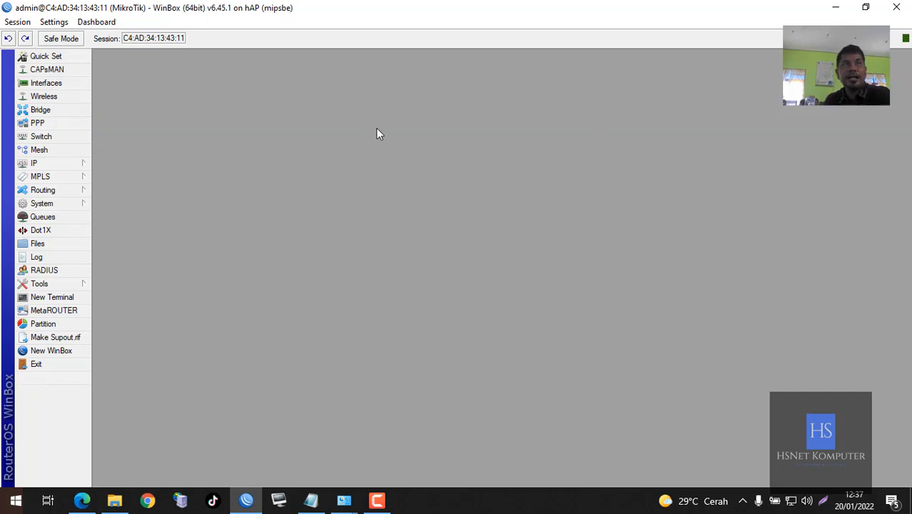
left_click(48, 86)
left_click_drag(241, 96, 257, 96)
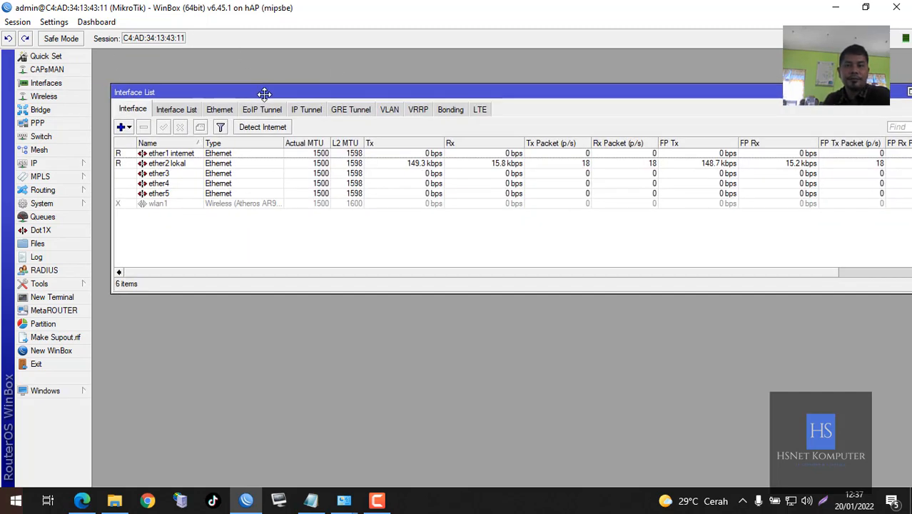
left_click(171, 205)
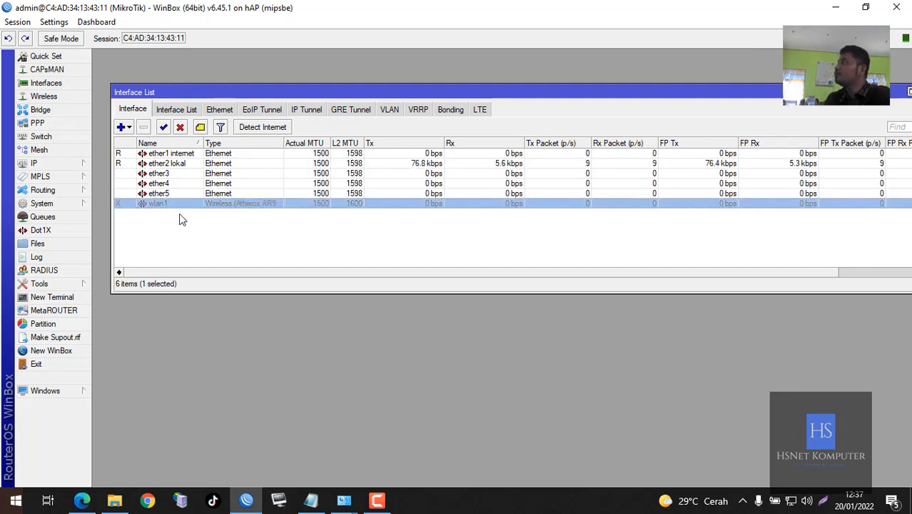
left_click(163, 128)
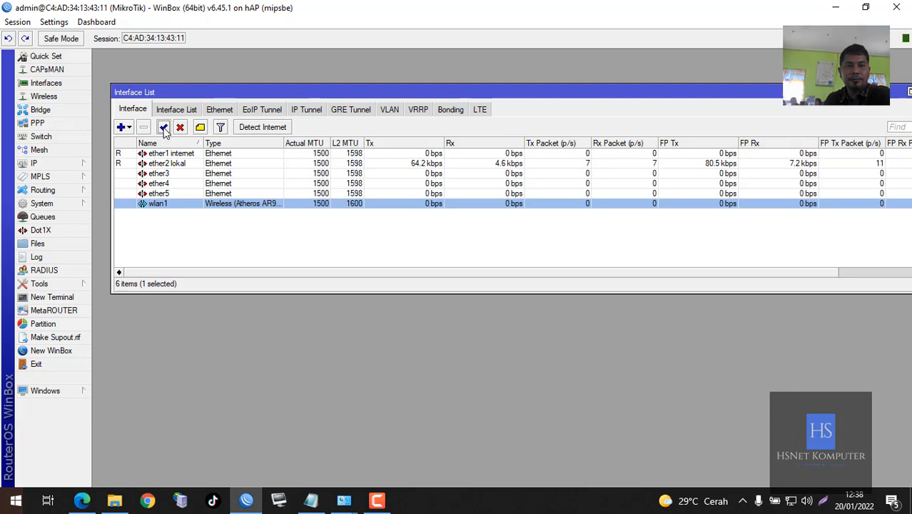
Set wlan1 to ap bridge mode on band 2GHz-B/G/N, then bring up the assignment PDF
double_click(191, 203)
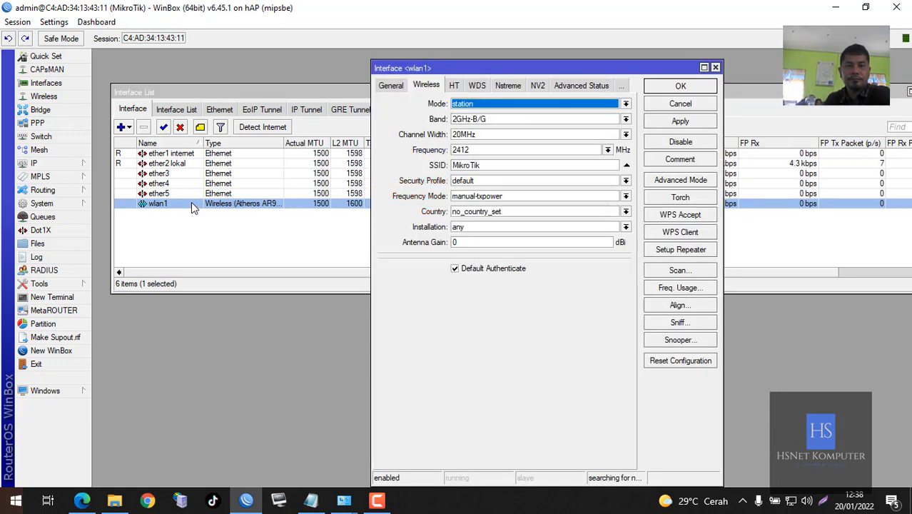
left_click(389, 86)
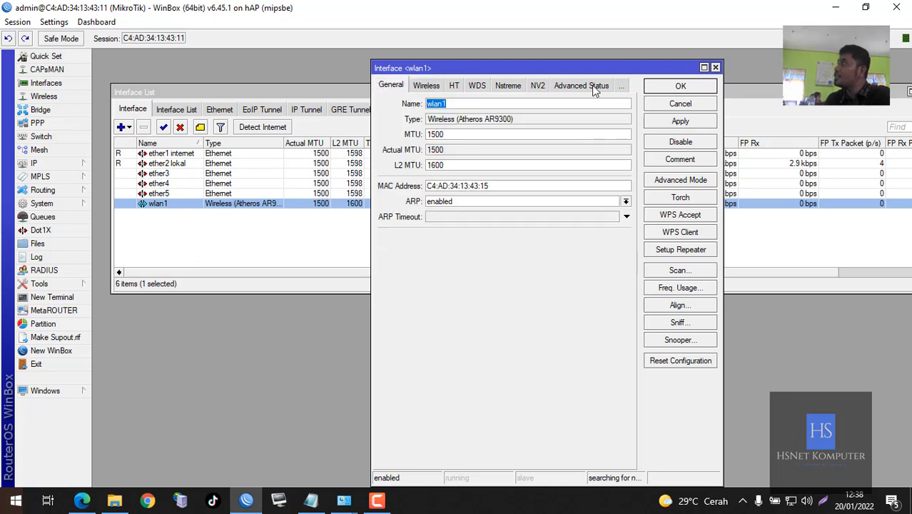
left_click(425, 87)
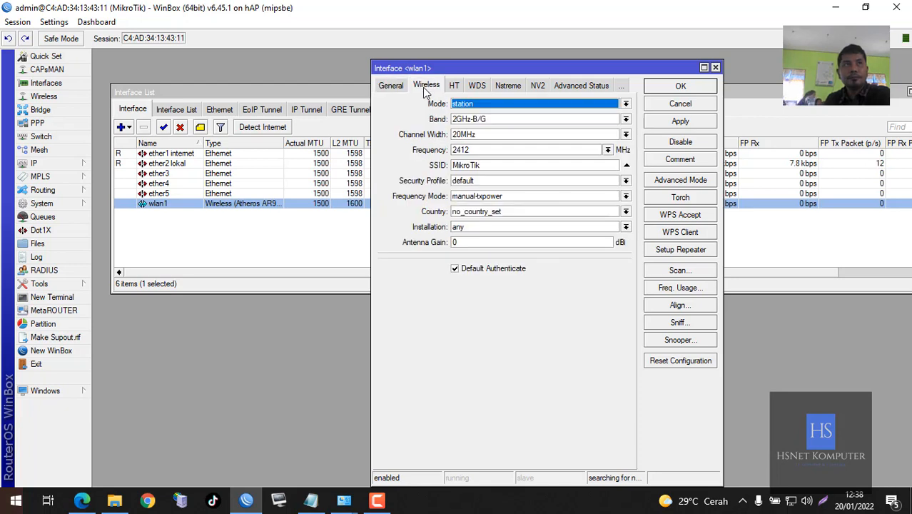
left_click(455, 104)
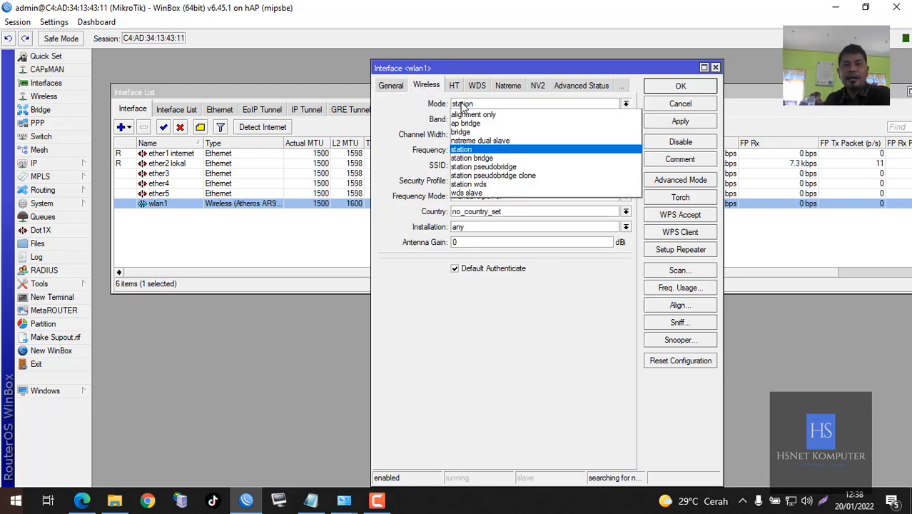
left_click(467, 124)
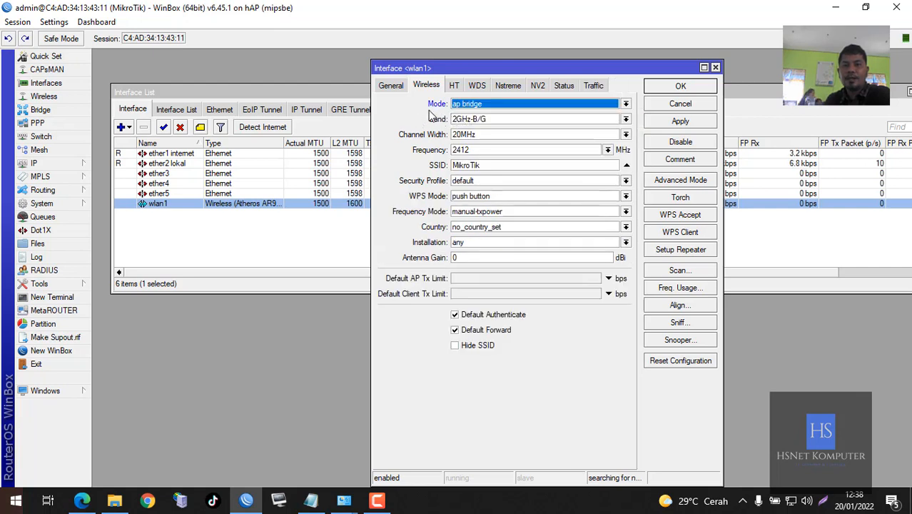
left_click(624, 120)
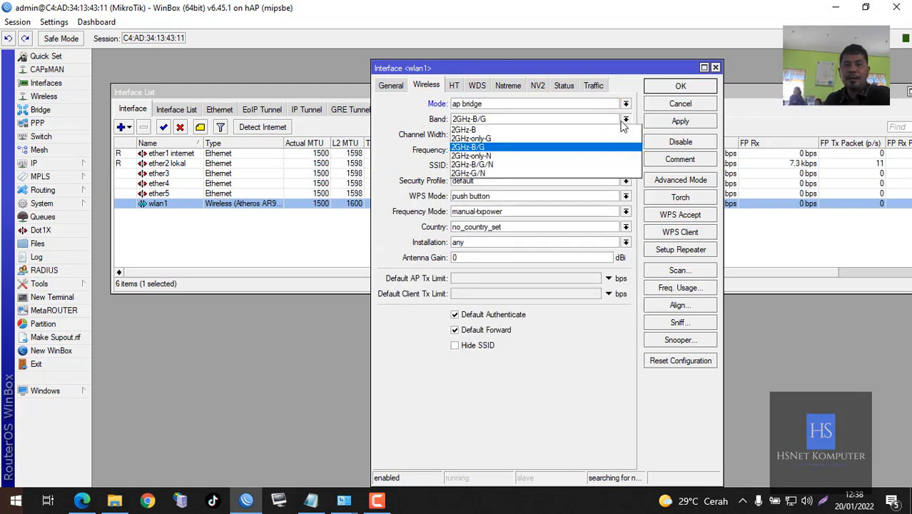
left_click(503, 166)
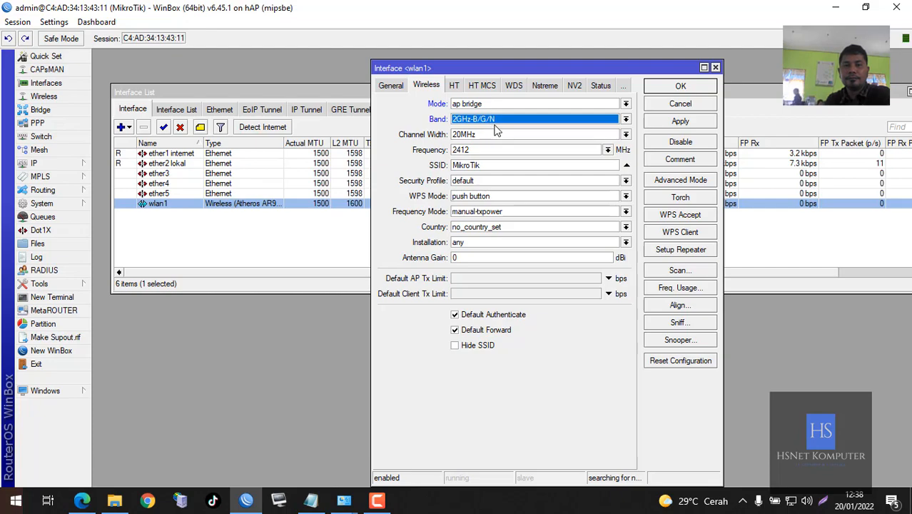
double_click(493, 165)
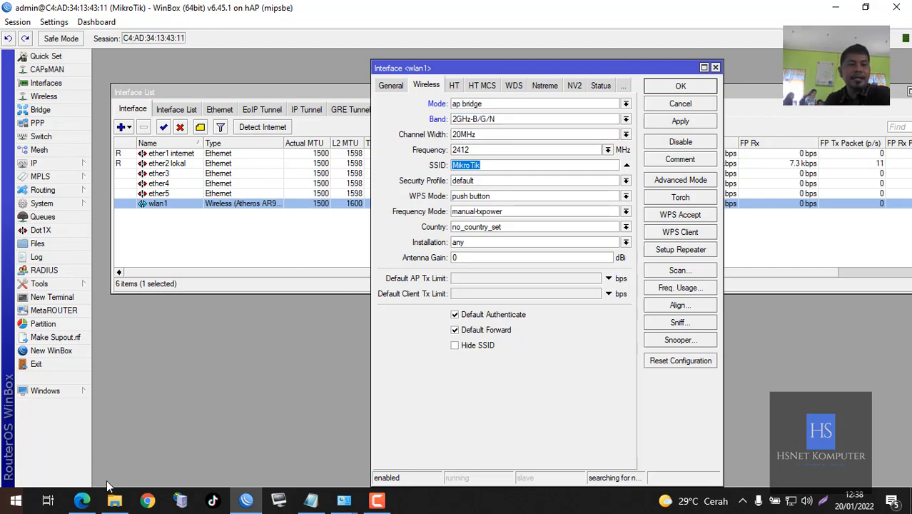
left_click(82, 501)
Scroll the PDF down to read the SSID format and hotspot profile requirements
scroll(214, 307, "down", 3)
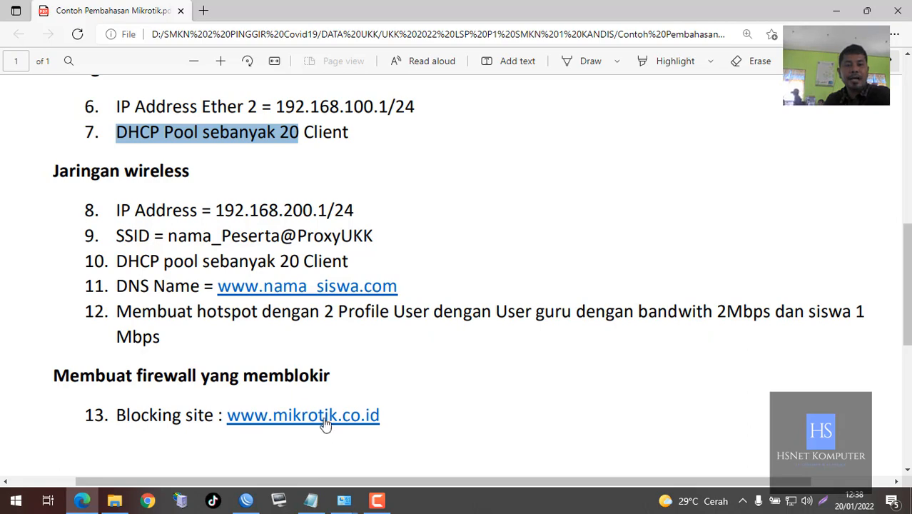
left_click(247, 501)
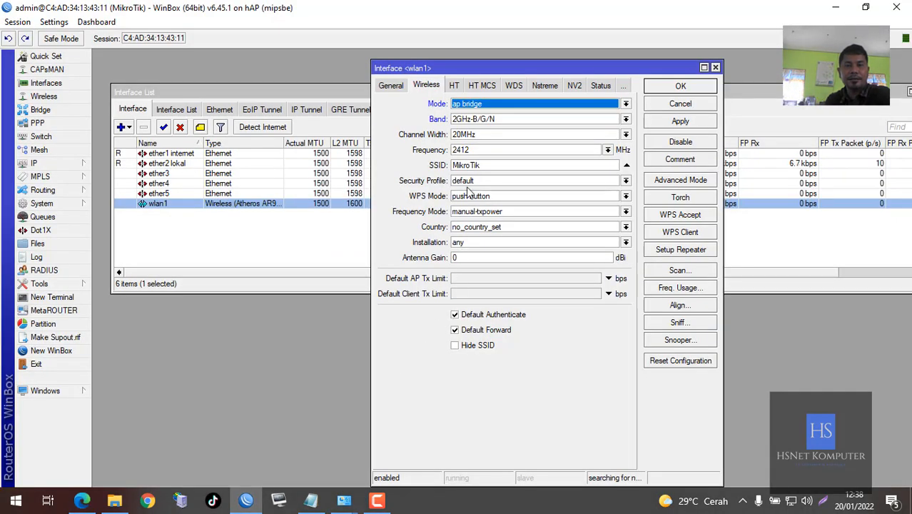
double_click(476, 165)
type("holmes@Pr")
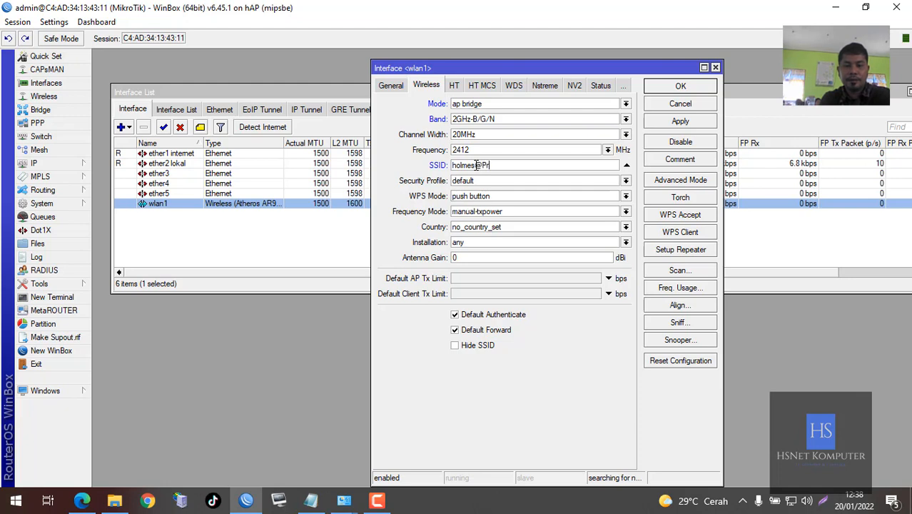
type("oxyUKK")
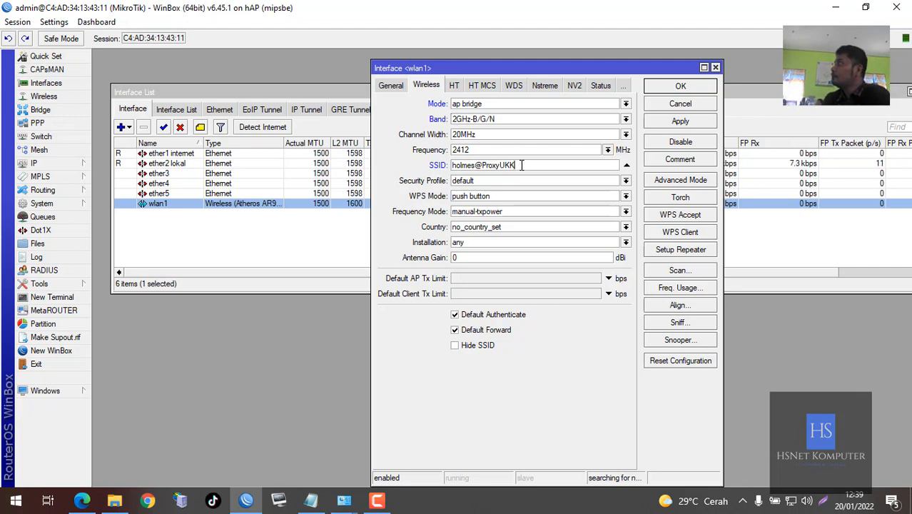
mouse_move(531, 166)
left_mouse_down()
mouse_move(450, 166)
mouse_move(523, 166)
left_mouse_up()
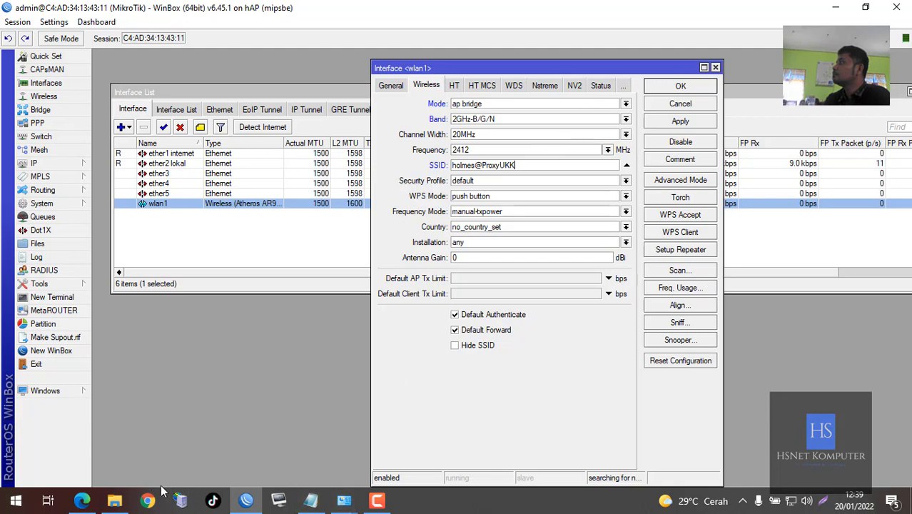
Clear the highlight in the assignment PDF and minimize Edge
left_click(82, 502)
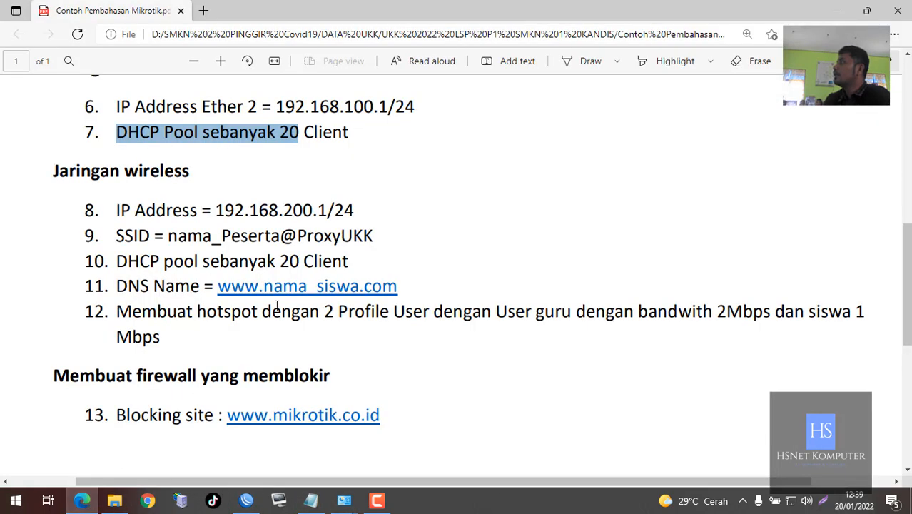
left_click(261, 230)
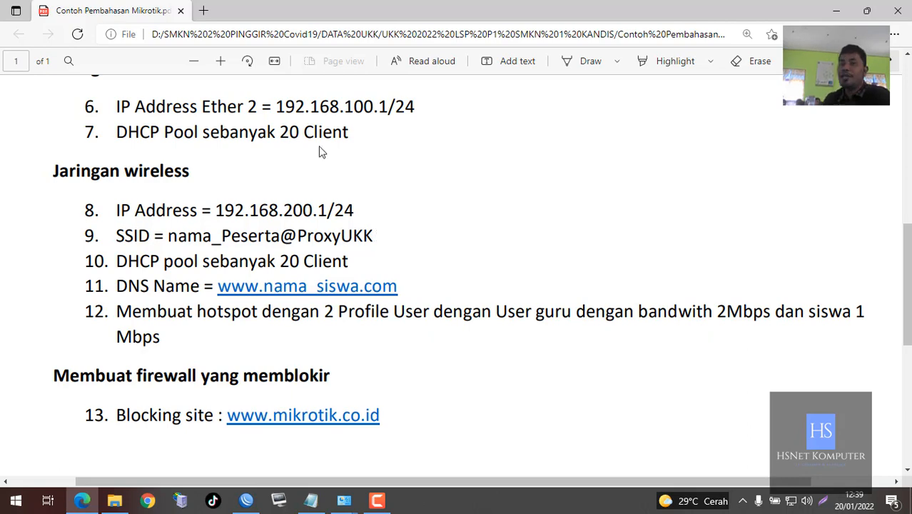
left_click(831, 10)
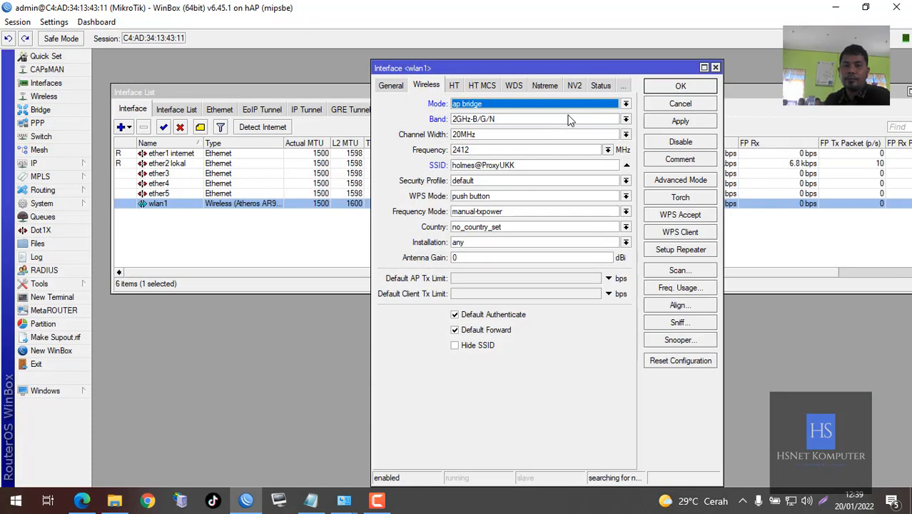
Save wlan1's wireless settings and show the Windows Wi-Fi list with the ProxyUKK network
left_click(679, 86)
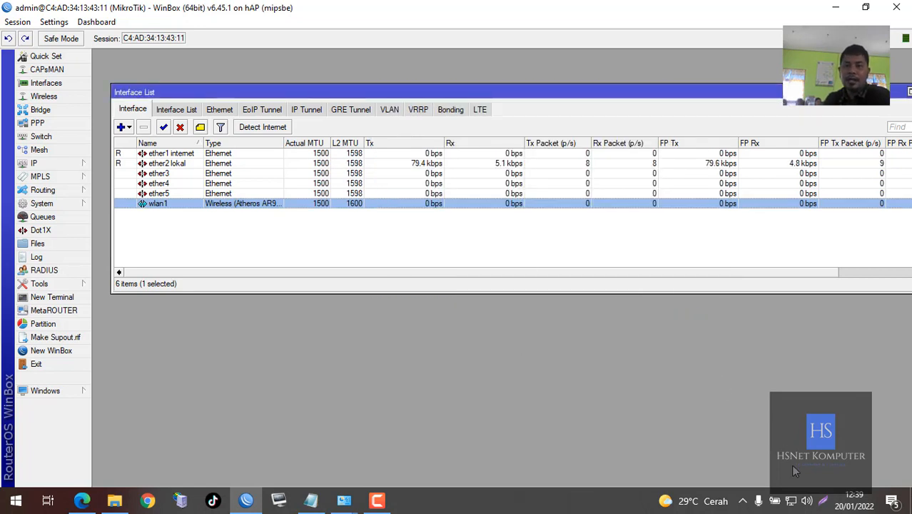
left_click(791, 500)
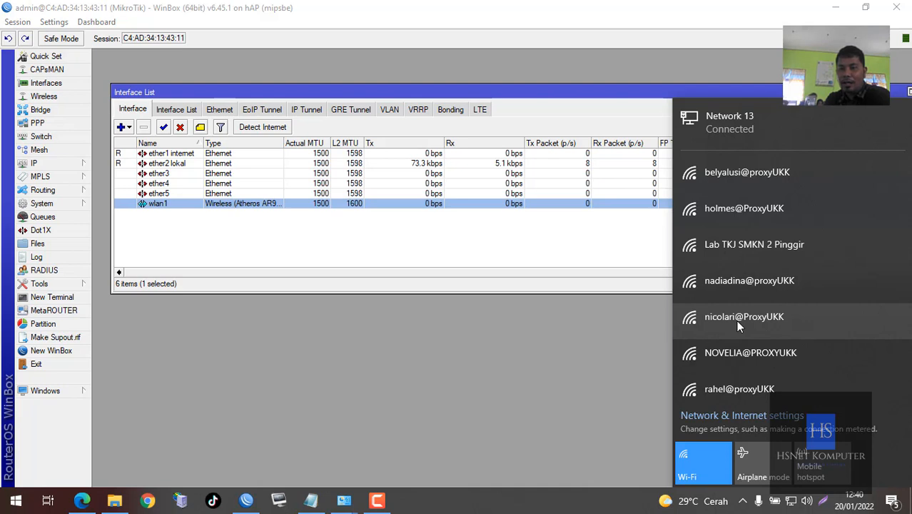
scroll(739, 326, "down", 1)
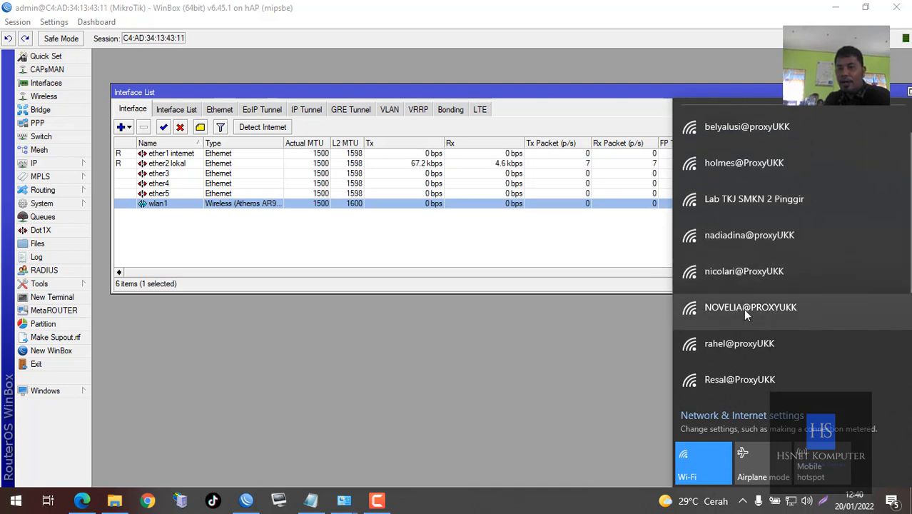
scroll(745, 319, "down", 3)
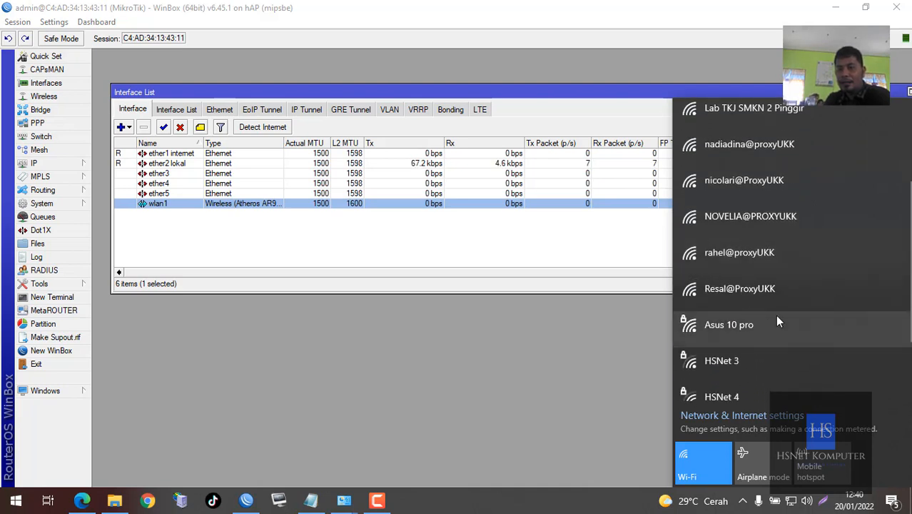
scroll(776, 318, "down", 3)
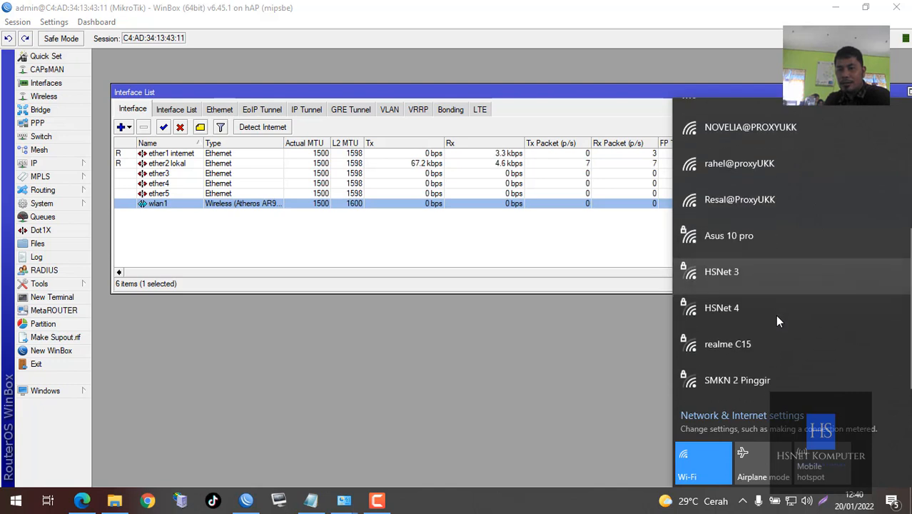
scroll(776, 318, "up", 6)
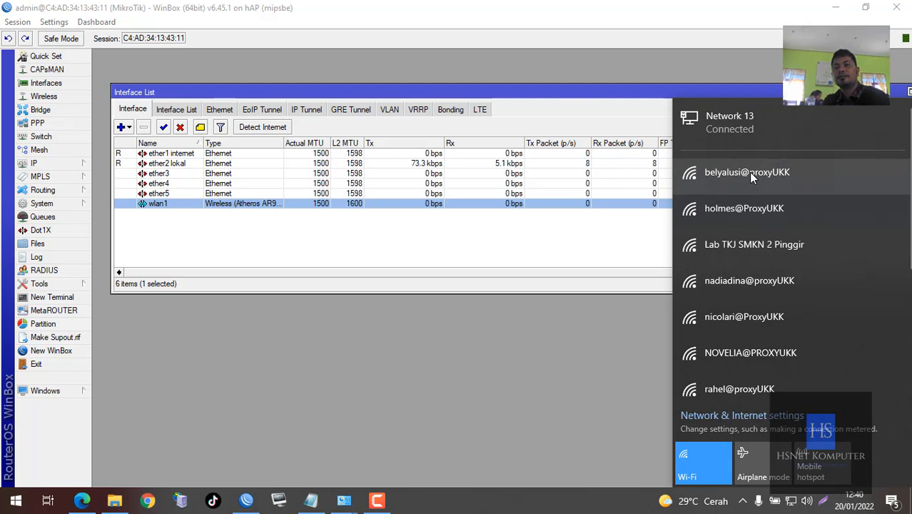
left_click(613, 497)
left_click(791, 501)
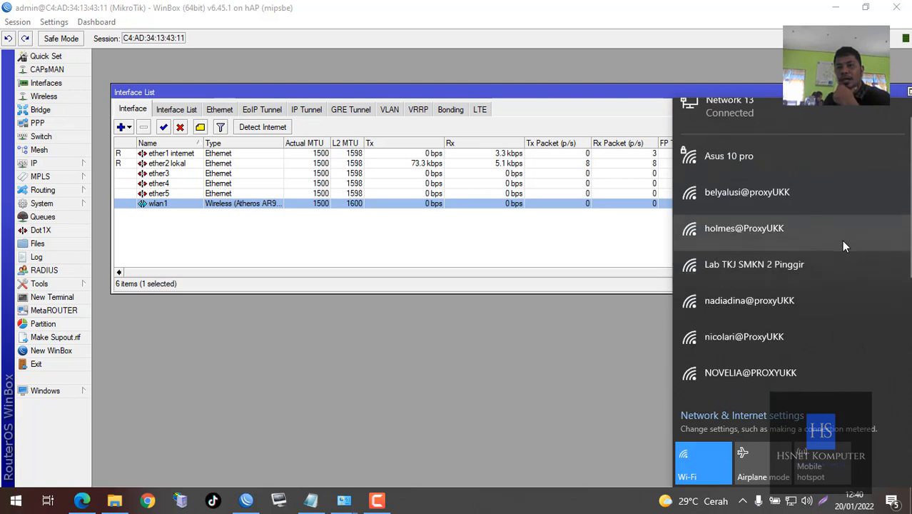
scroll(841, 239, "down", 4)
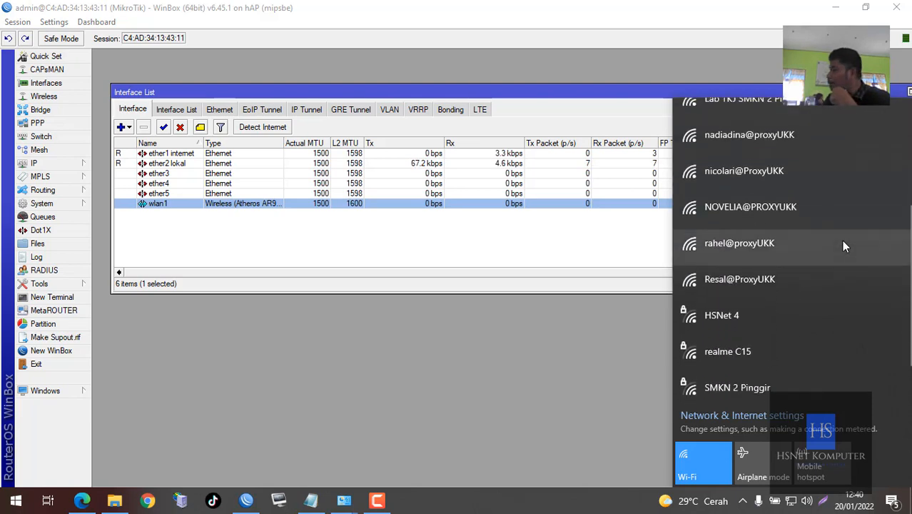
scroll(842, 245, "up", 5)
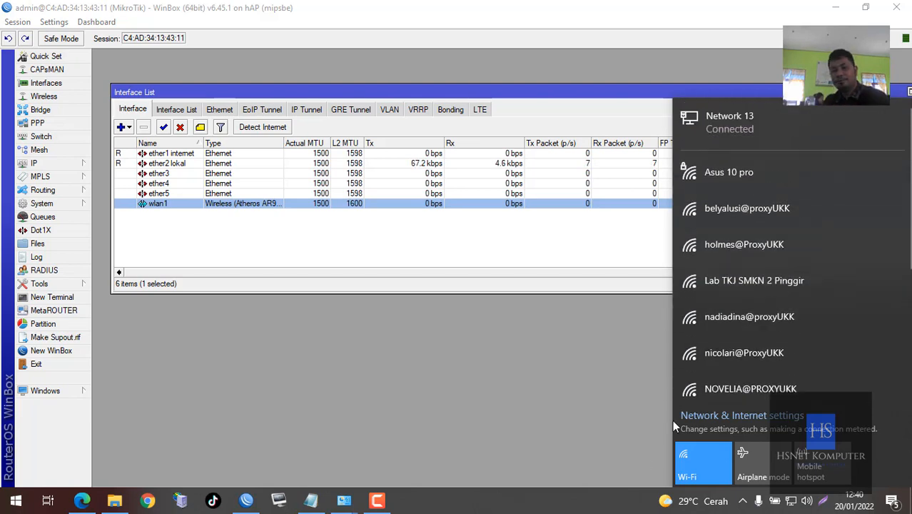
key("Escape")
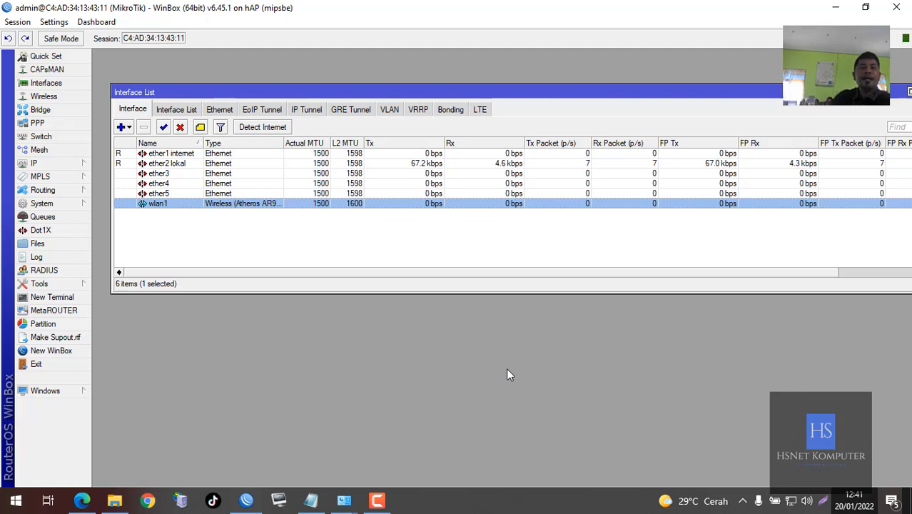
Open WinBox's IP Addresses list and move it down and to the right
left_click(64, 161)
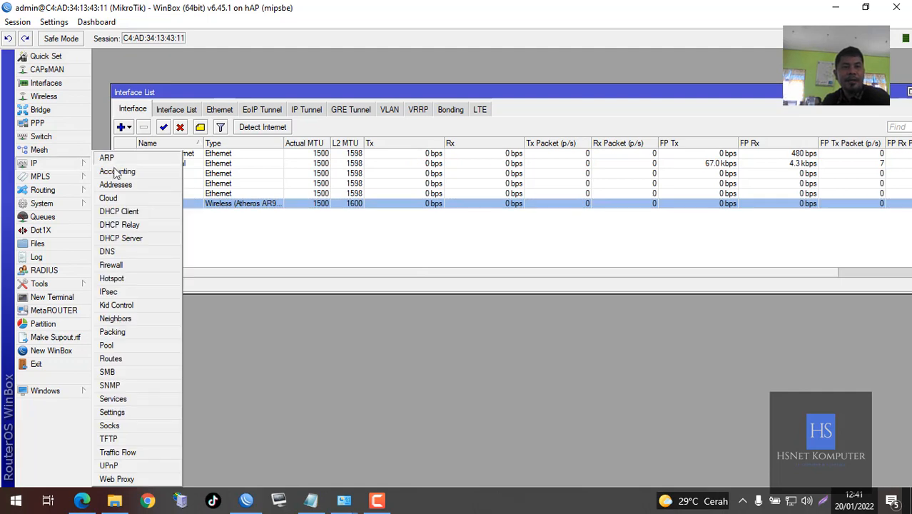
left_click(115, 185)
left_click_drag(255, 86, 442, 189)
Copy the wireless address 192.168.200.1/24 from the task PDF, then minimize it
left_click(82, 500)
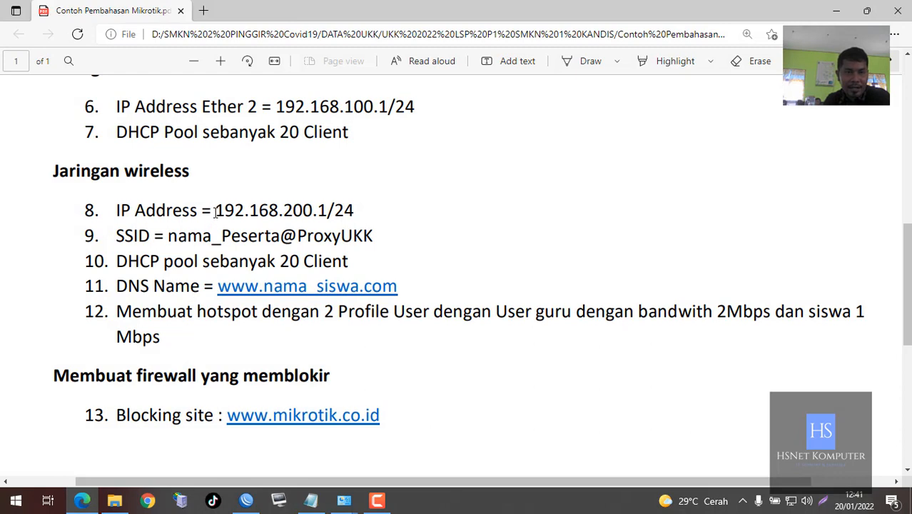
left_click_drag(215, 212, 379, 214)
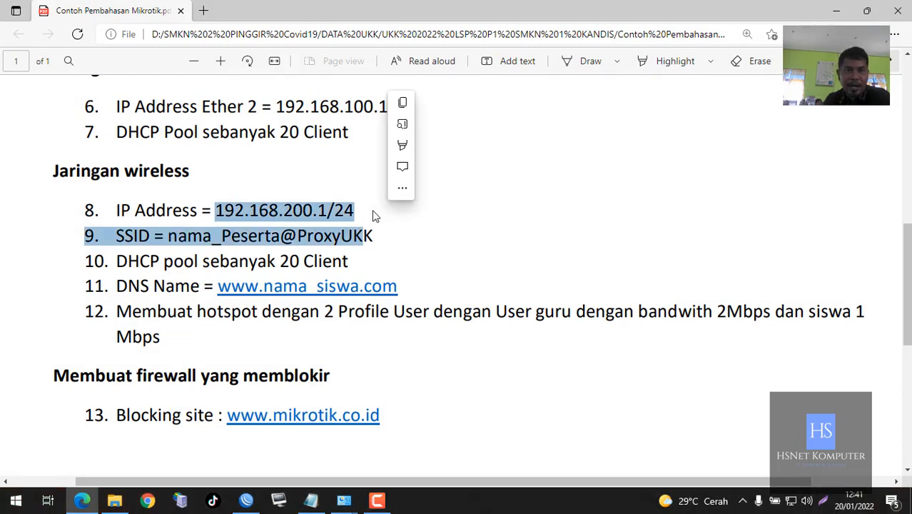
key("ctrl+c")
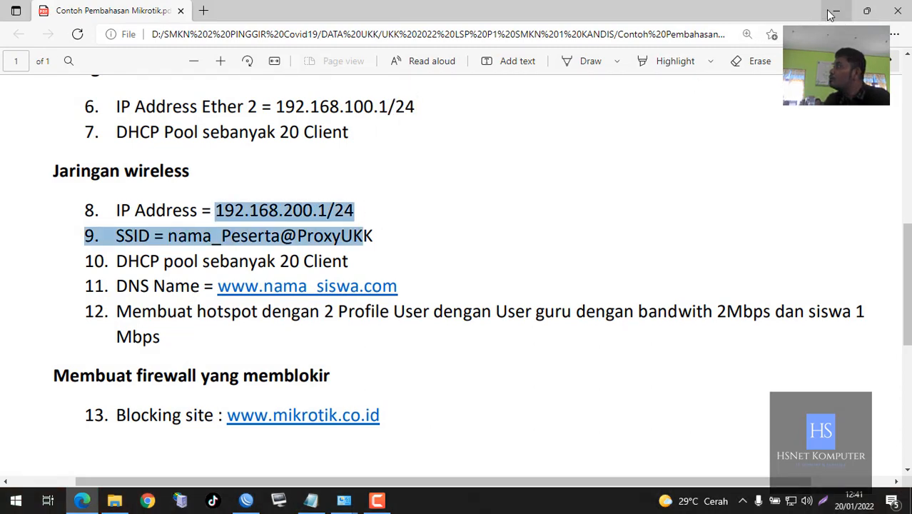
left_click(421, 204)
left_click_drag(217, 209, 353, 210)
key("ctrl+c")
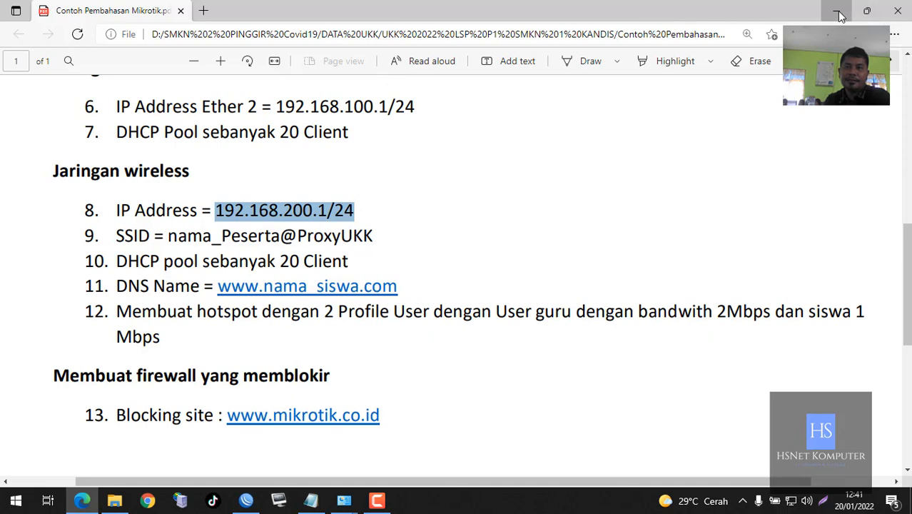
left_click(840, 12)
Add address 192.168.200.1/27 on interface wlan1 to the Address List
left_click(349, 200)
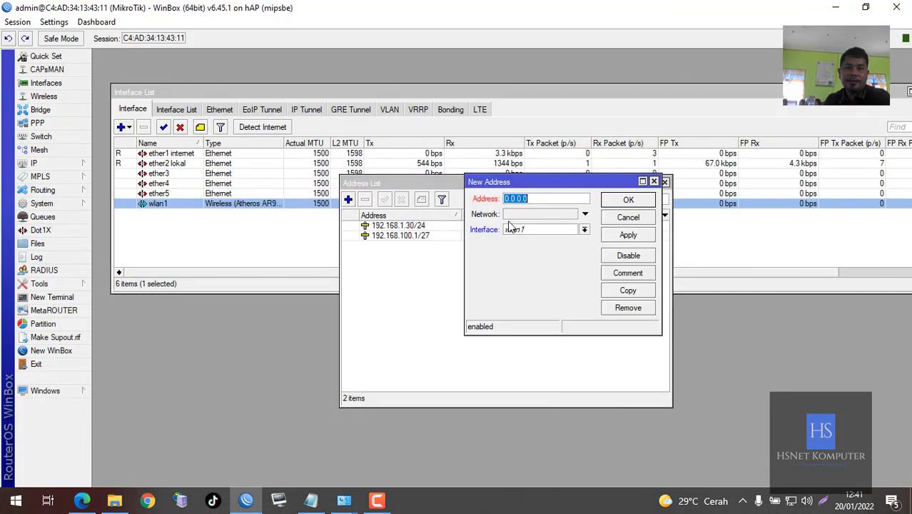
type("192.")
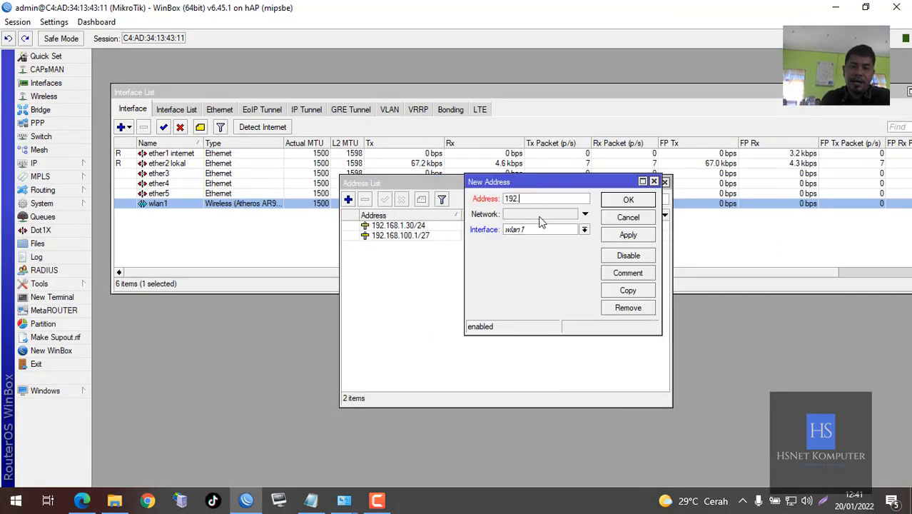
type("168.200")
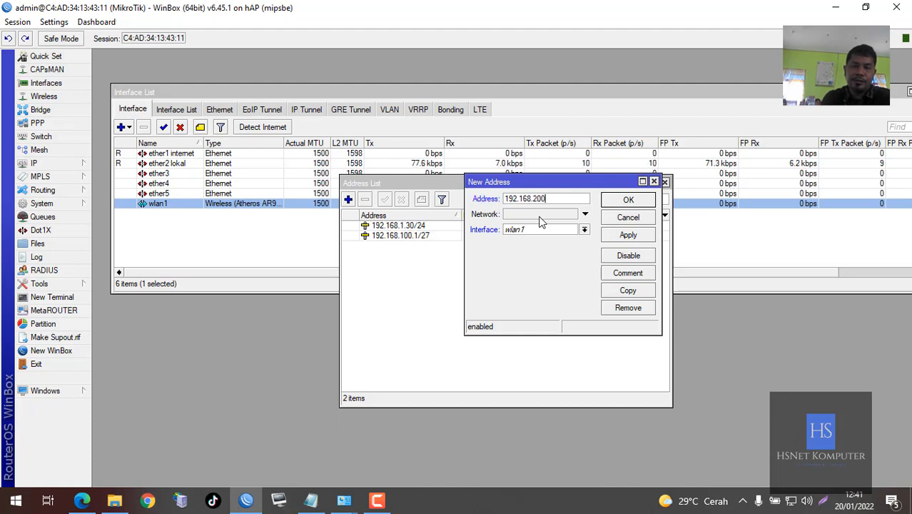
type(".7")
type("1/27")
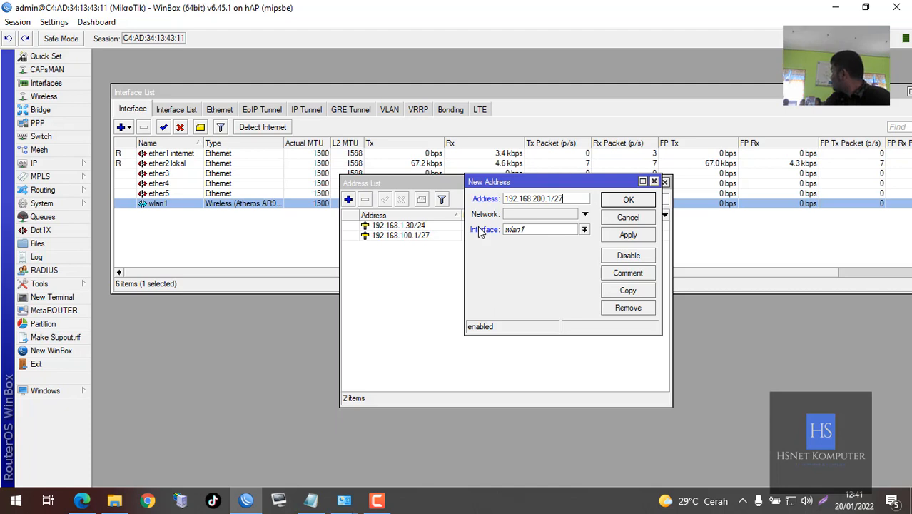
left_click(519, 231)
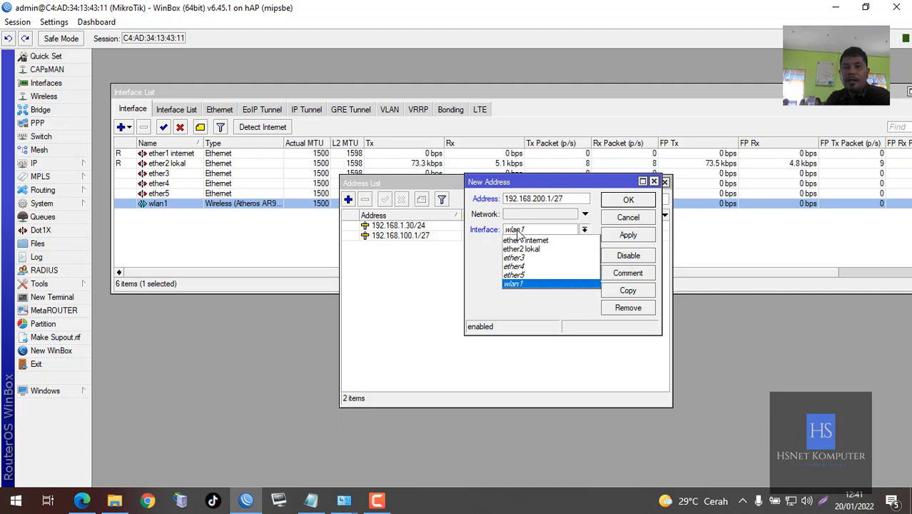
left_click(532, 283)
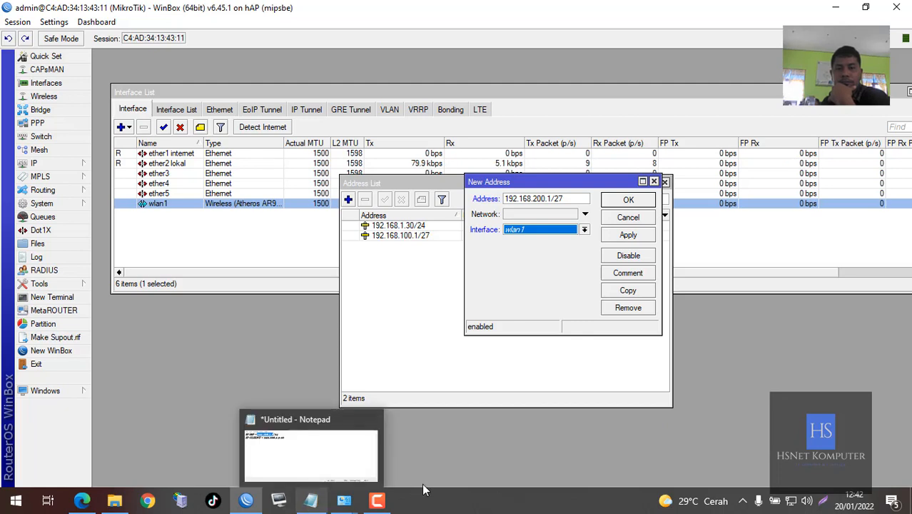
mouse_move(385, 504)
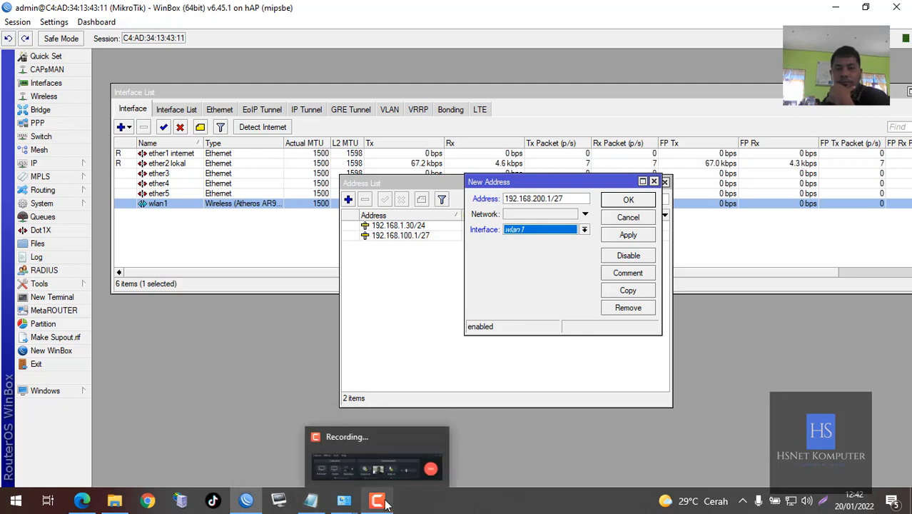
left_click(442, 505)
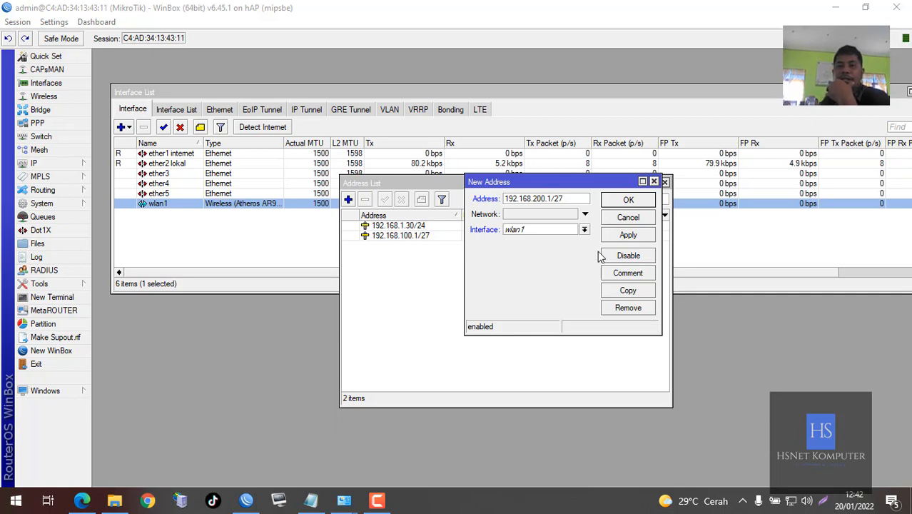
left_click(625, 202)
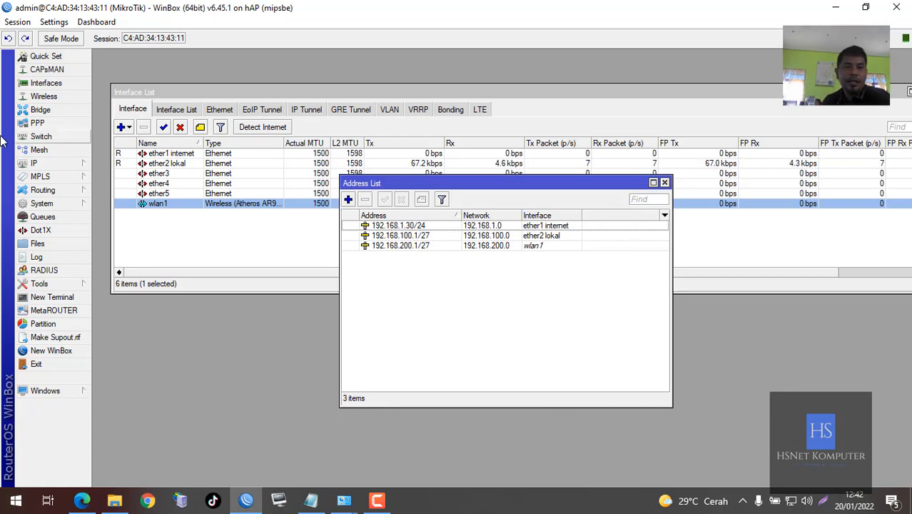
left_click(60, 164)
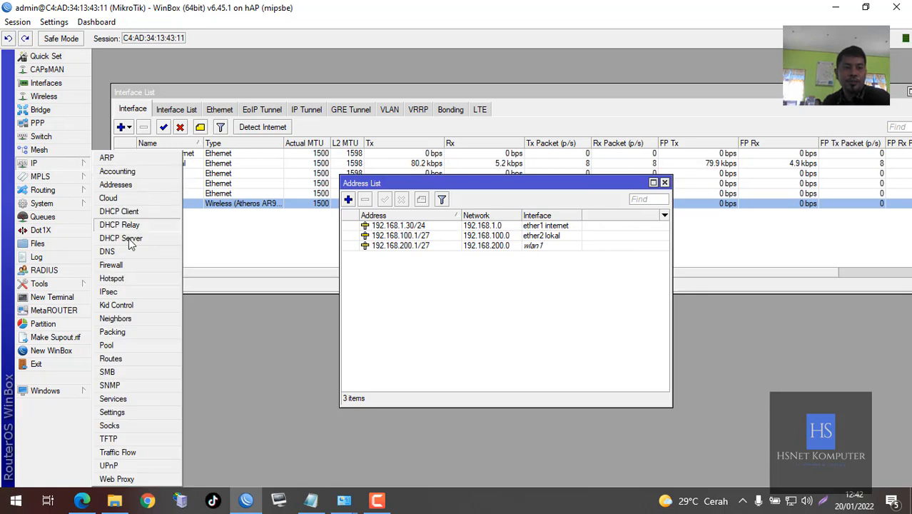
Open the Hotspot window and look through its servers, profiles, users, hosts and service ports lists
left_click(113, 279)
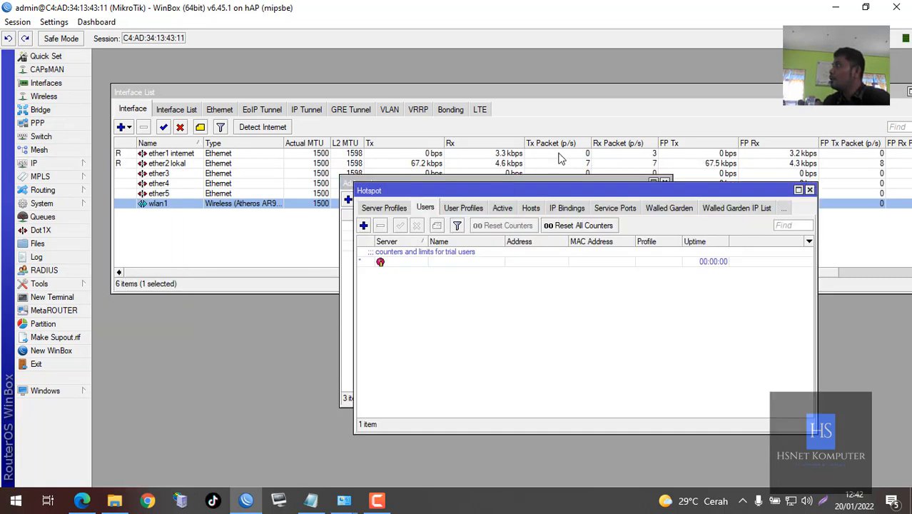
left_click(659, 190)
left_click_drag(659, 191, 609, 171)
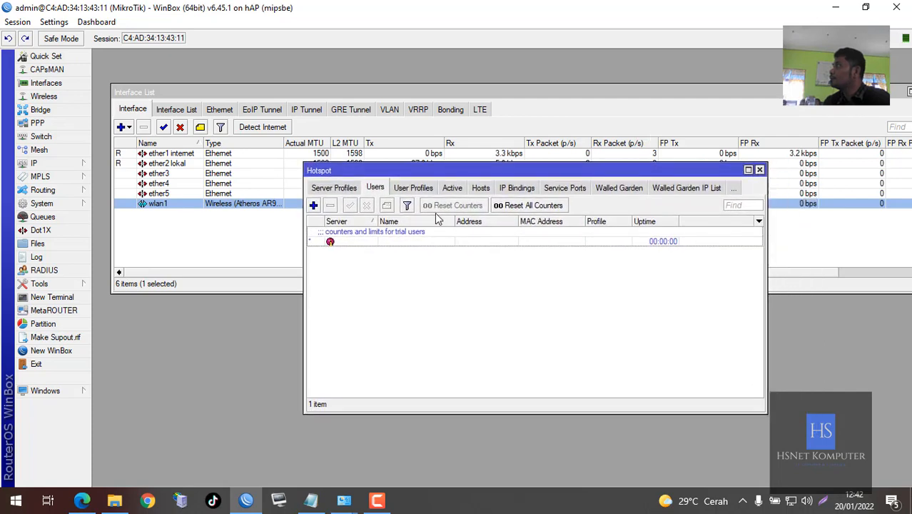
left_click(332, 189)
left_click(330, 189)
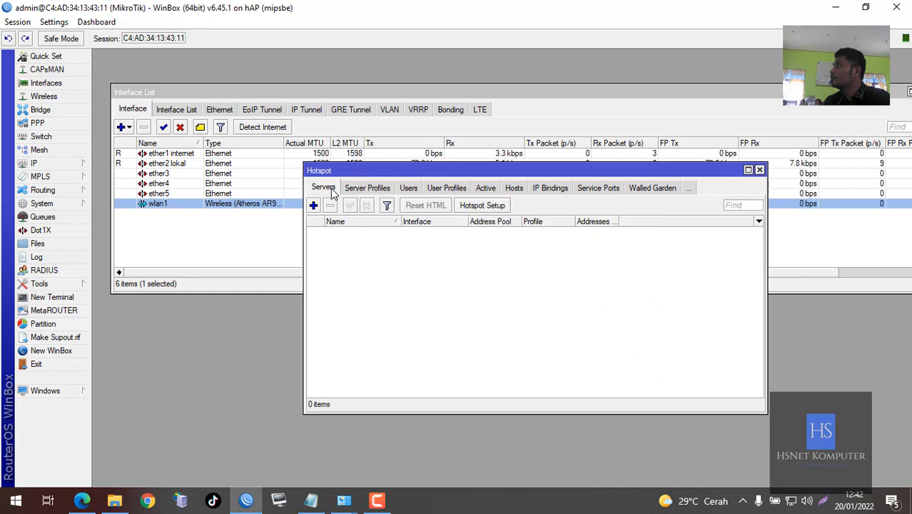
left_click(510, 189)
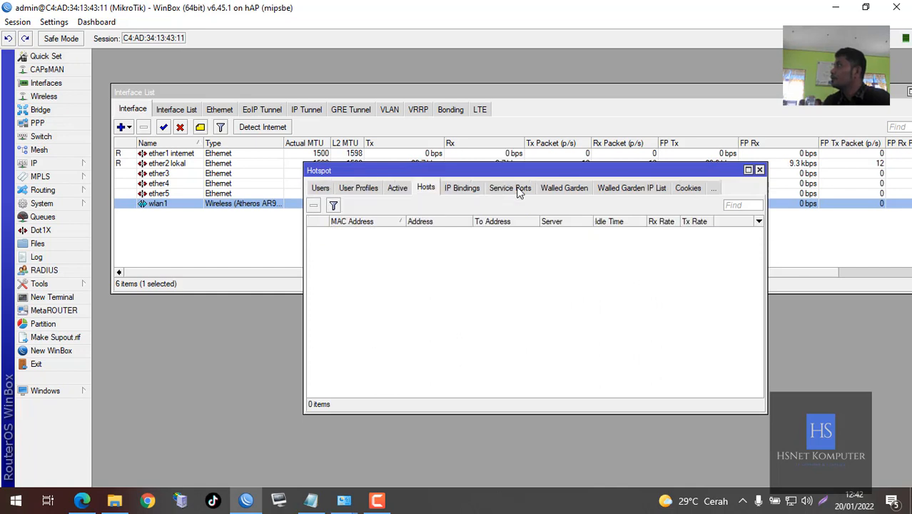
left_click(323, 190)
left_click(323, 190)
left_click(323, 188)
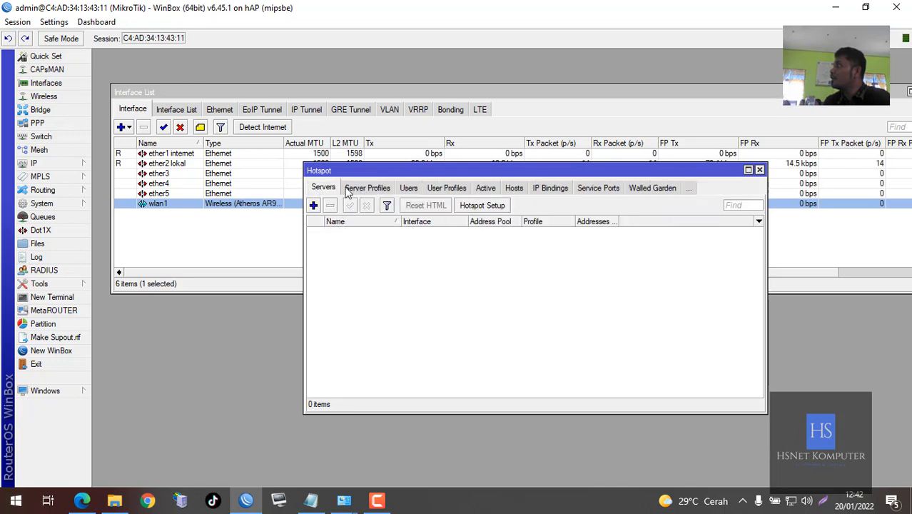
left_click(512, 190)
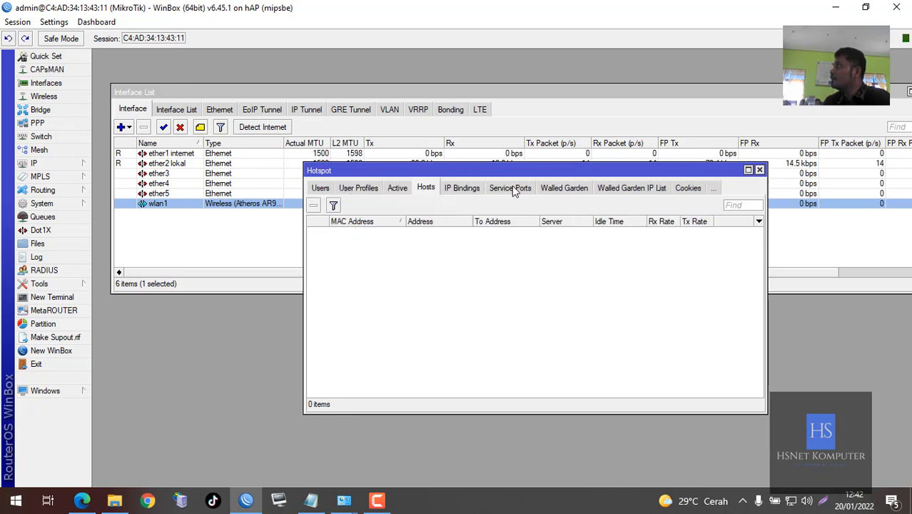
left_click(321, 190)
left_click(323, 189)
left_click(325, 189)
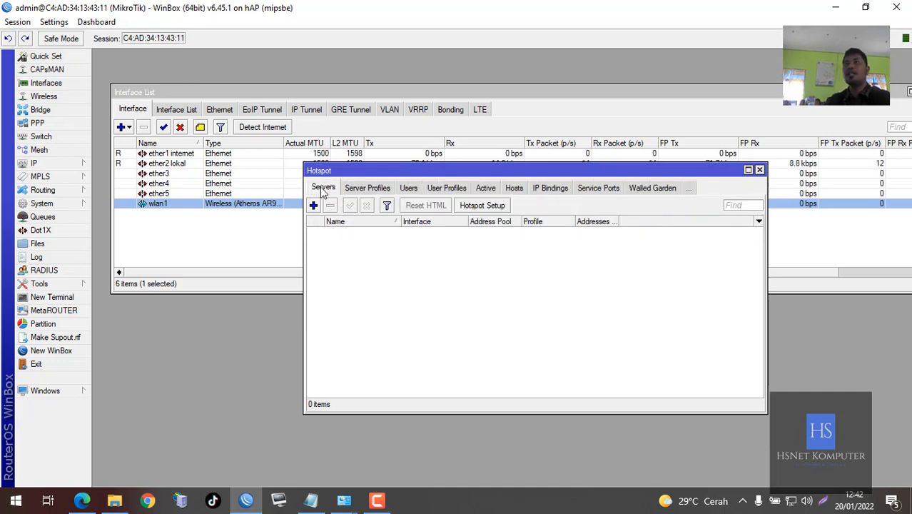
left_click(598, 188)
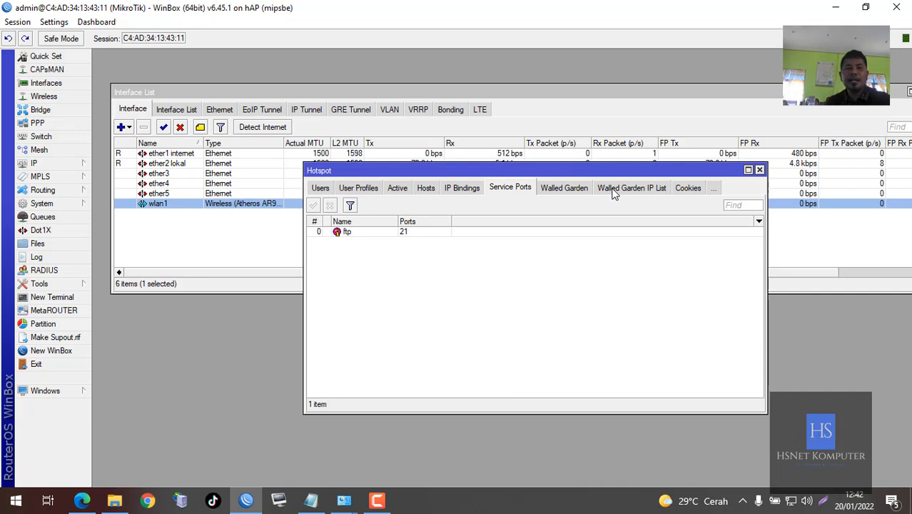
left_click(320, 188)
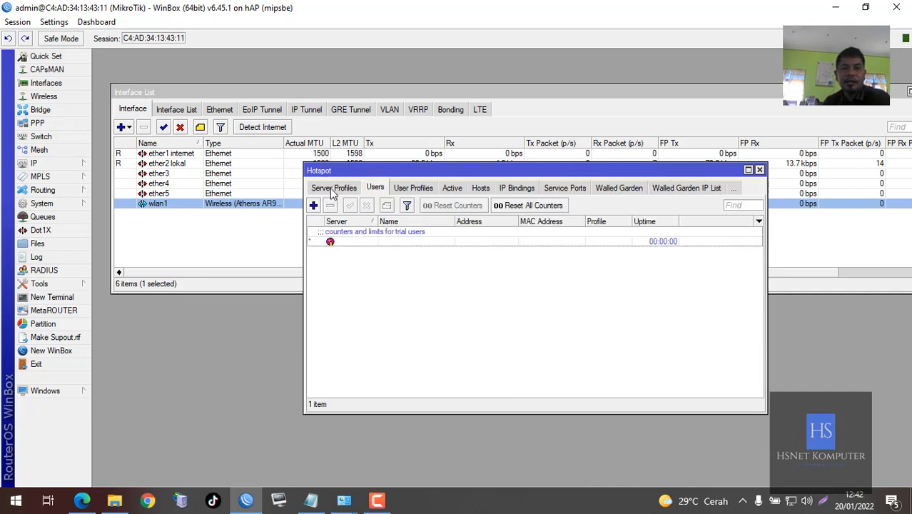
left_click(333, 190)
left_click(323, 188)
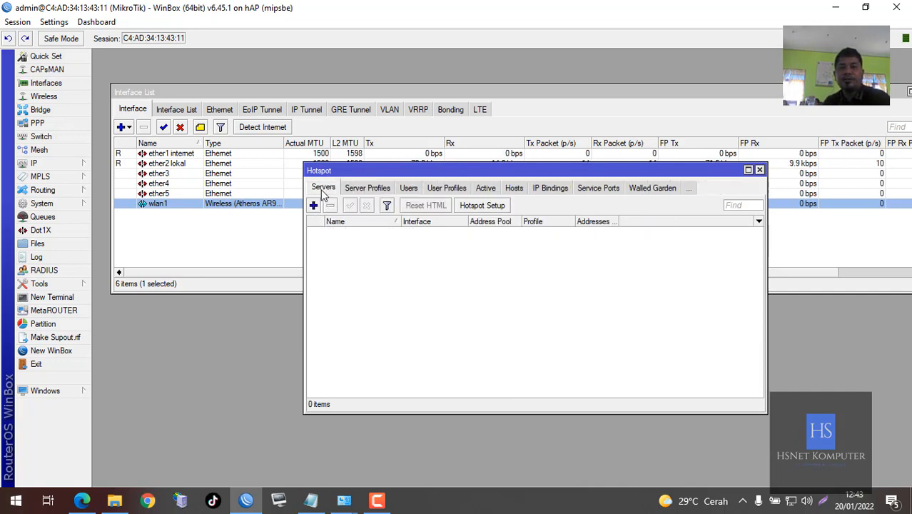
Start Hotspot Setup on wlan1 with address 192.168.200.1/27 and pool ending 192.168.200.21
left_click(484, 206)
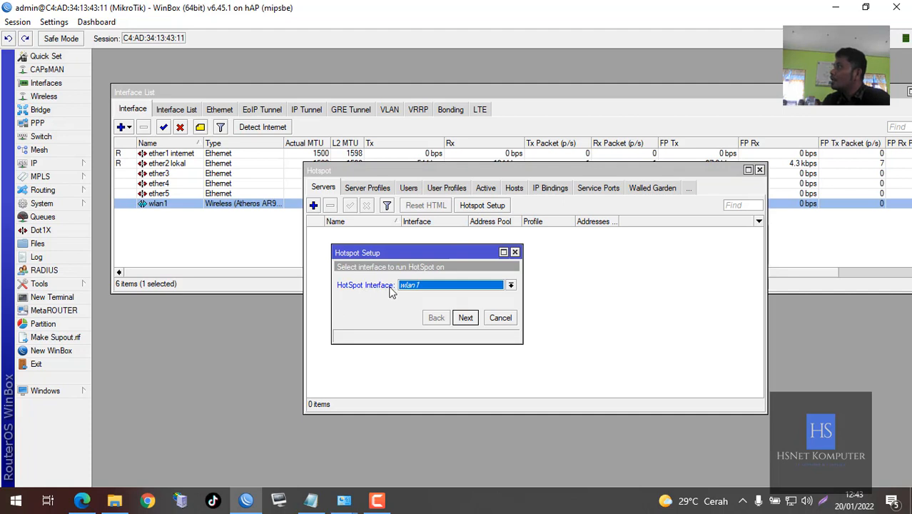
left_click(410, 286)
left_click(410, 286)
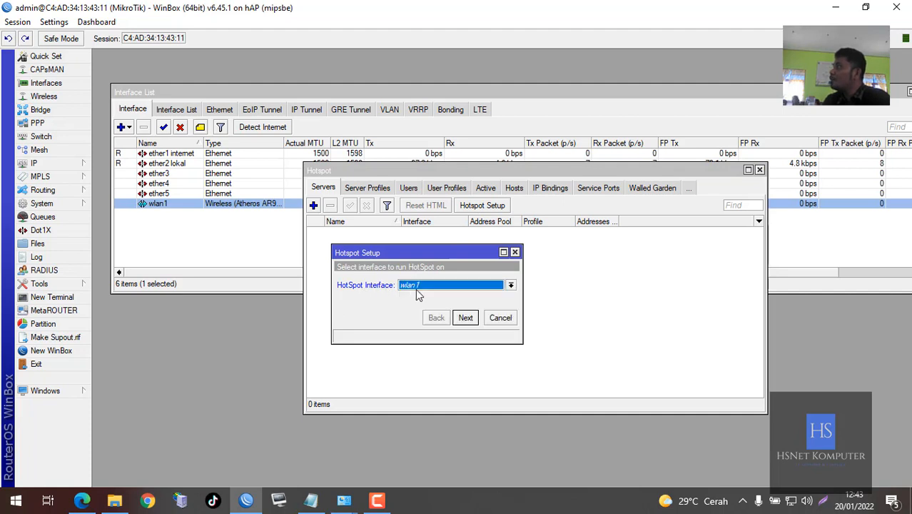
left_click(465, 318)
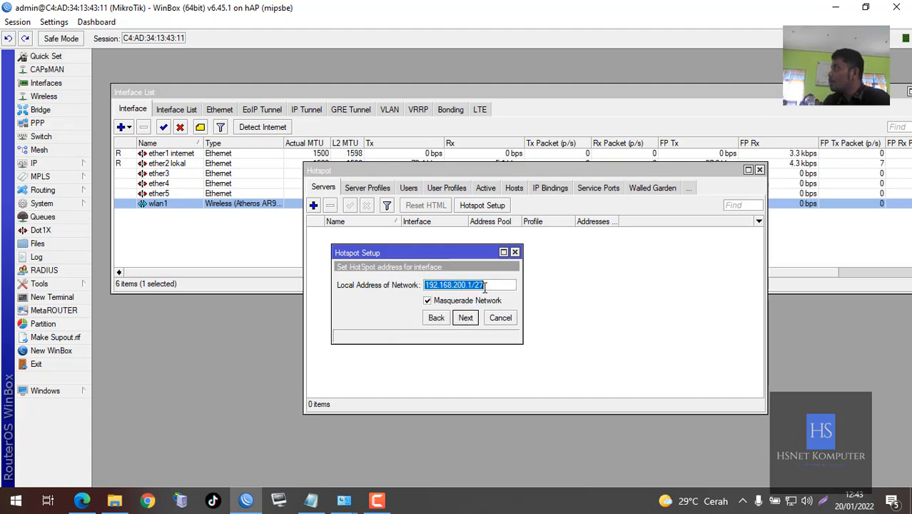
left_click(467, 318)
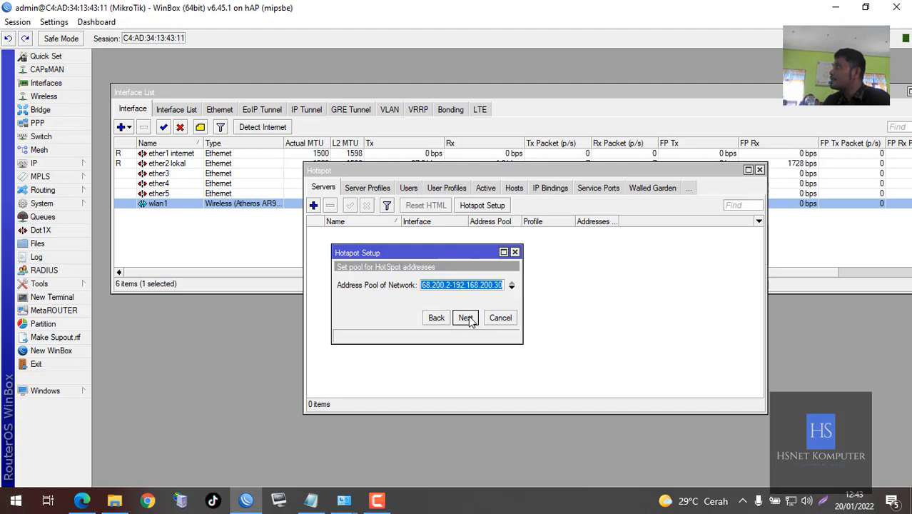
left_click(497, 288)
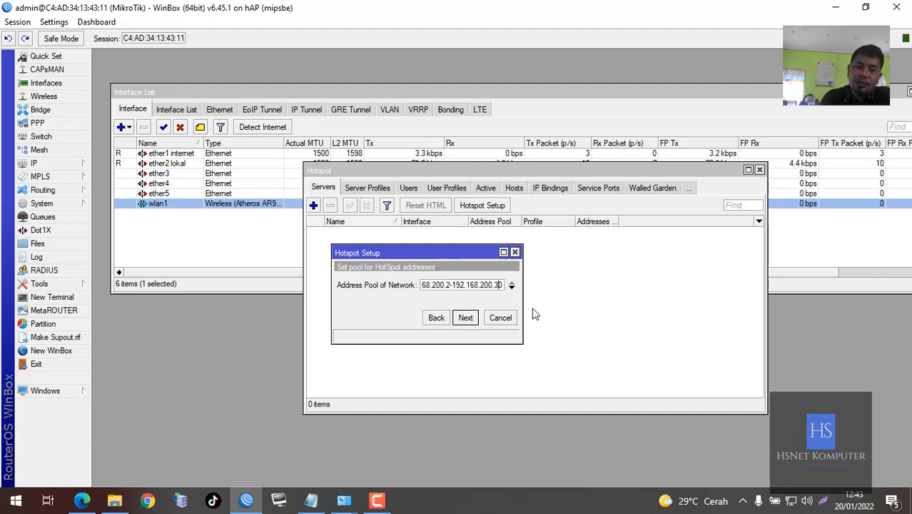
key("BackSpace")
key("BackSpace")
type("21")
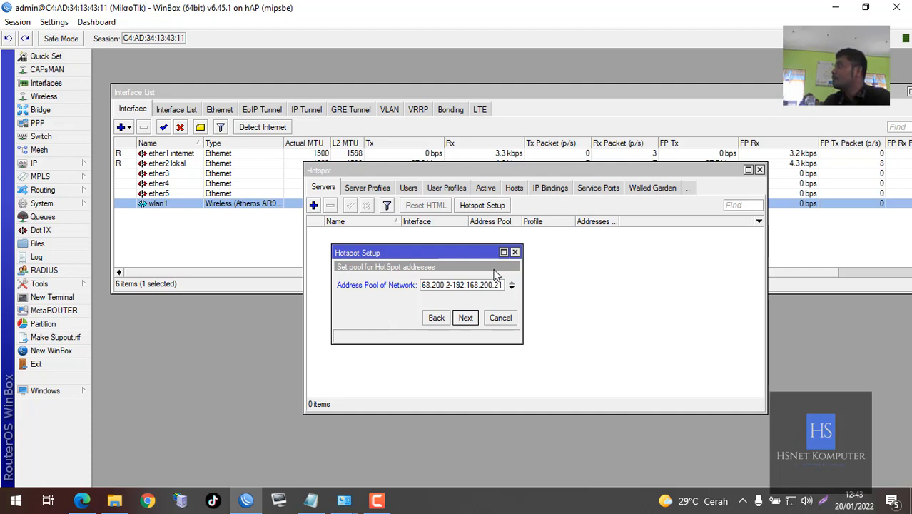
left_click(465, 317)
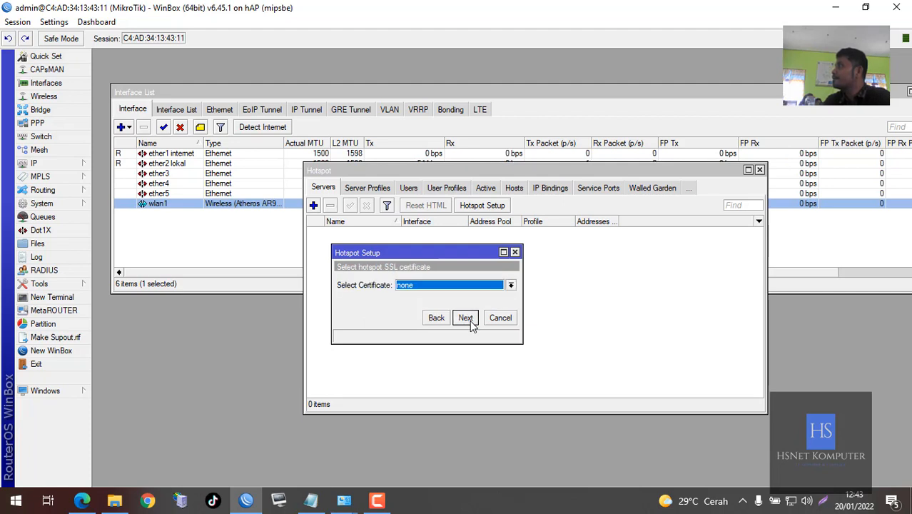
Continue with no SSL certificate, no SMTP server and DNS servers 8.8.8.8 and 8.8.4.4
left_click(416, 288)
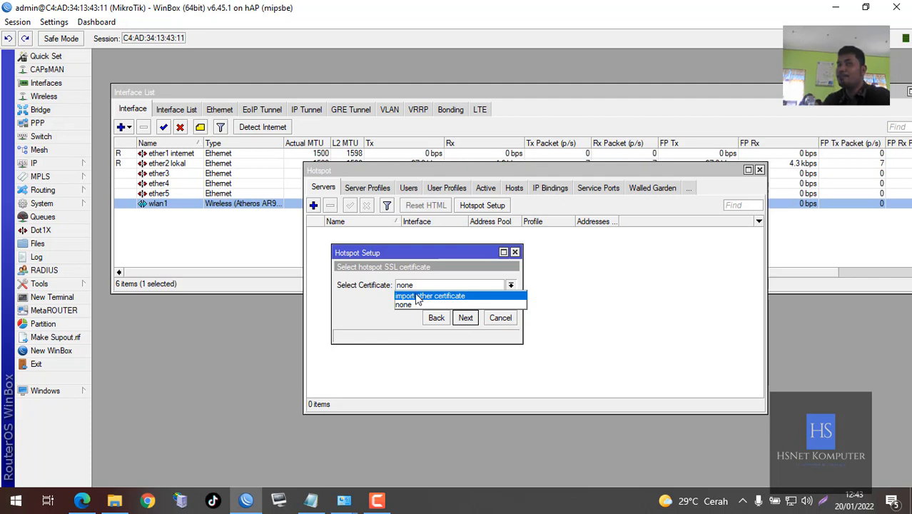
left_click(420, 305)
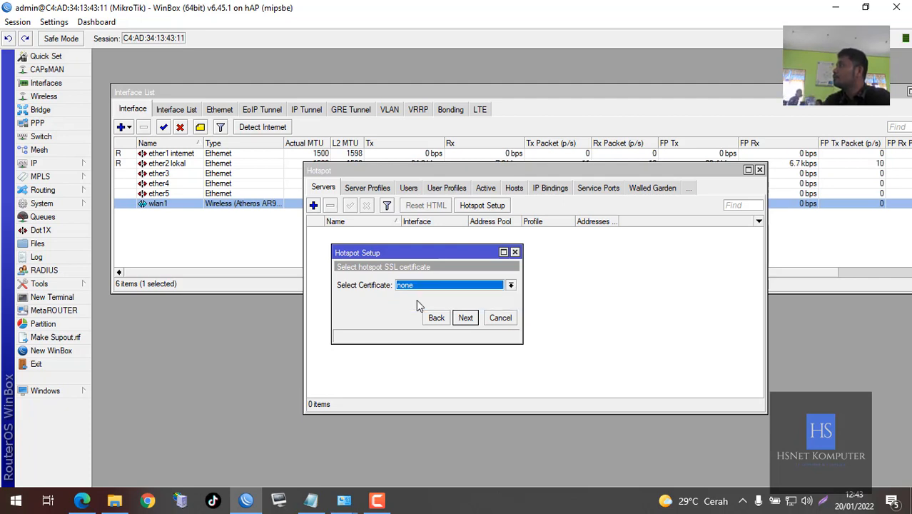
left_click(468, 319)
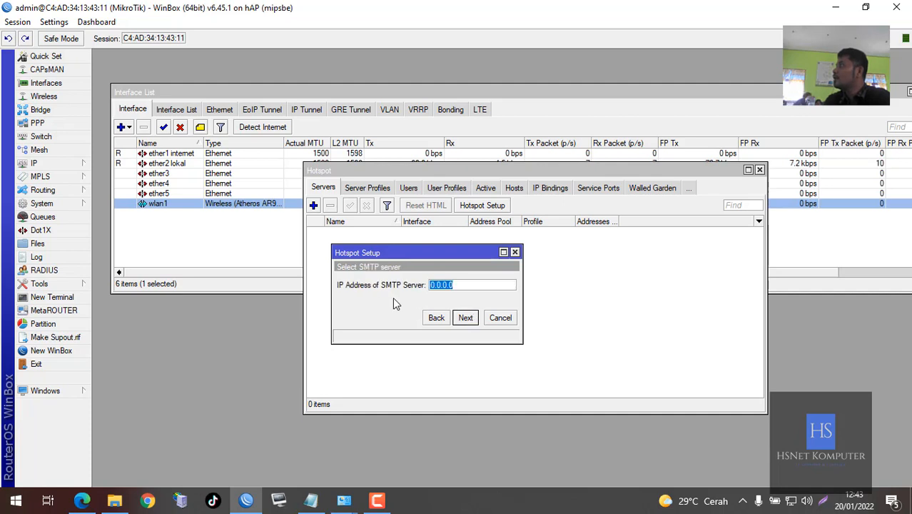
left_click(464, 287)
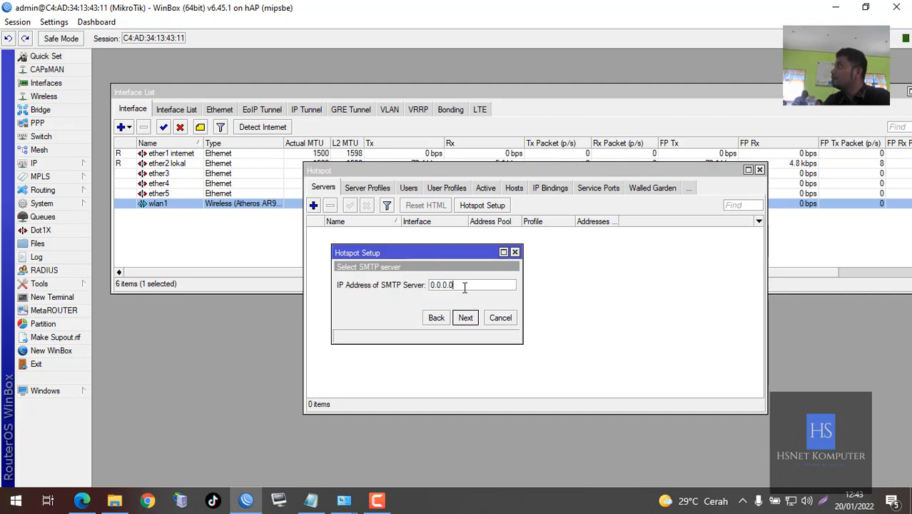
left_click(471, 321)
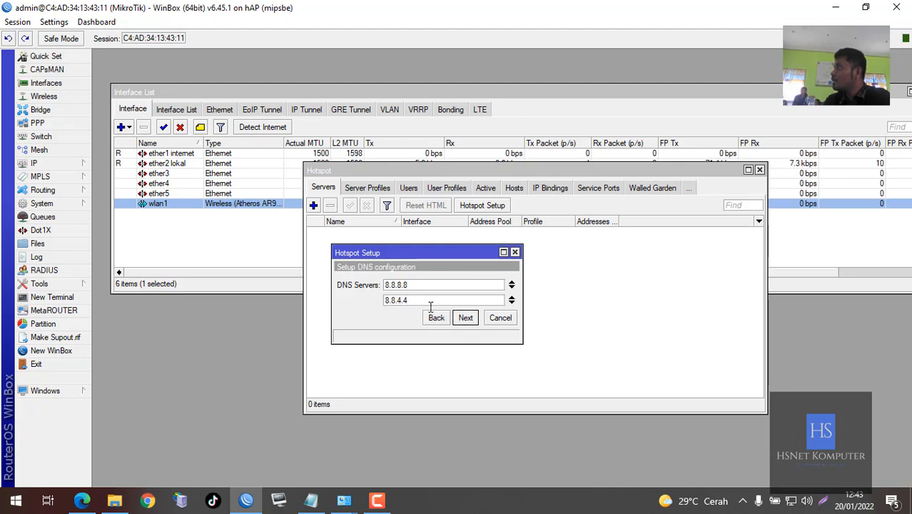
left_click(464, 318)
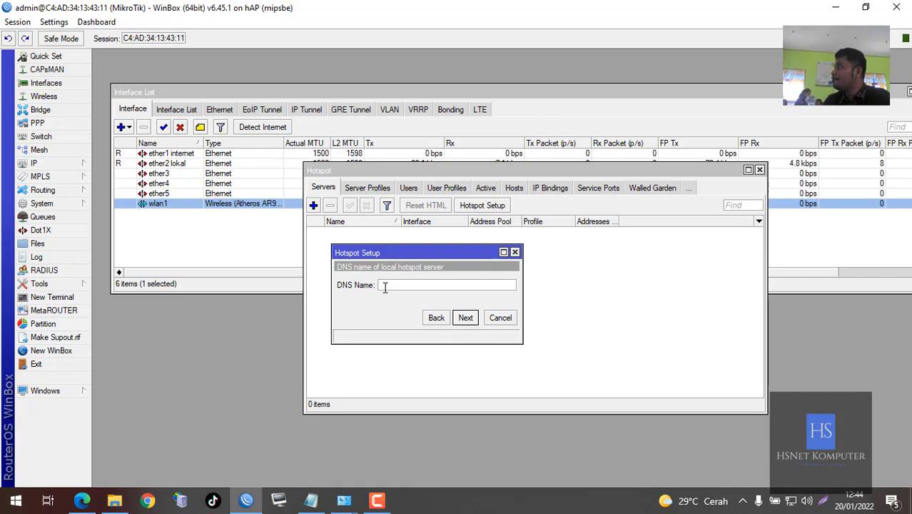
left_click(82, 499)
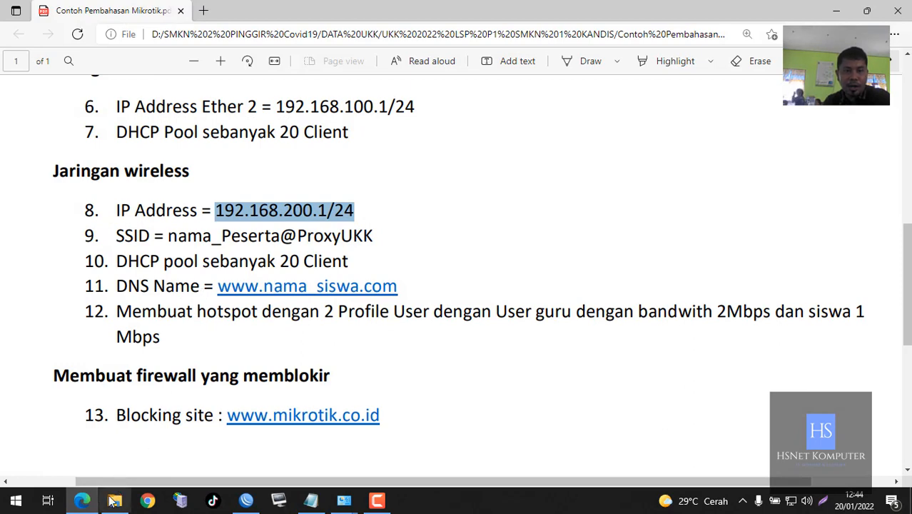
left_click(82, 499)
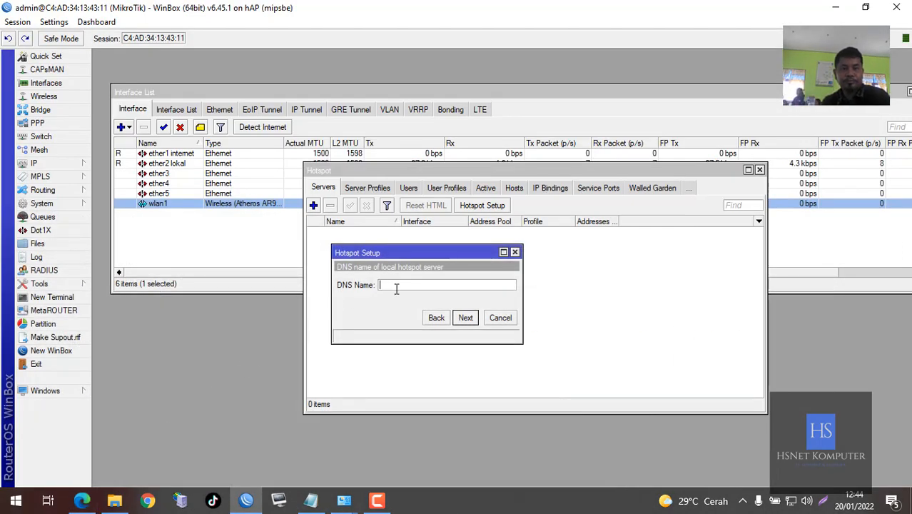
type("holmes.com")
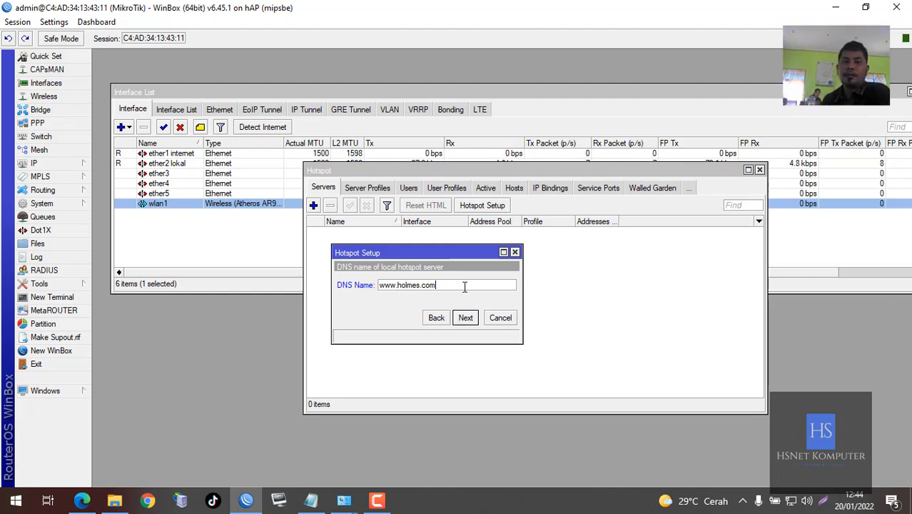
left_click_drag(465, 286, 369, 283)
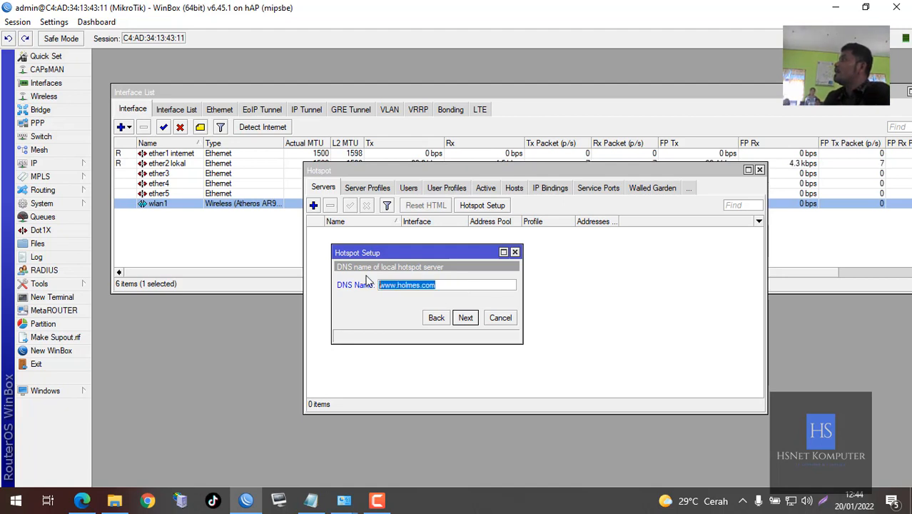
left_click(466, 317)
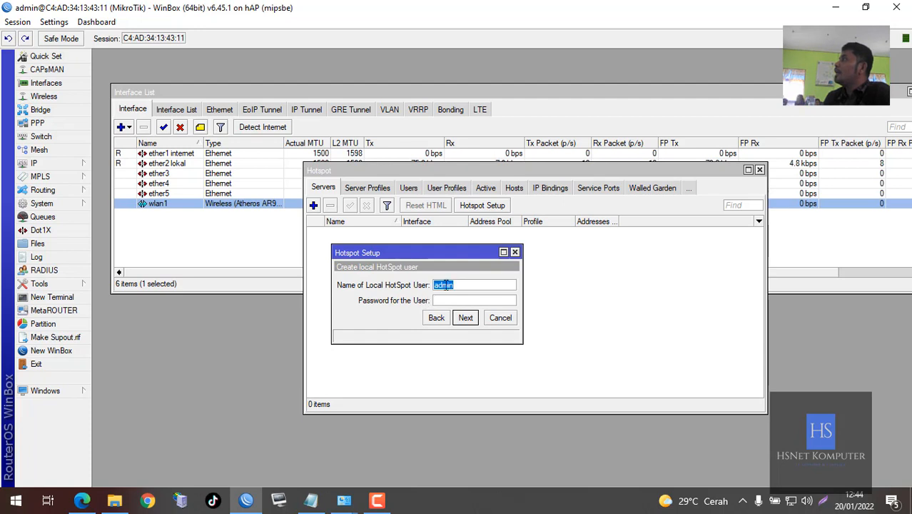
left_click(457, 285)
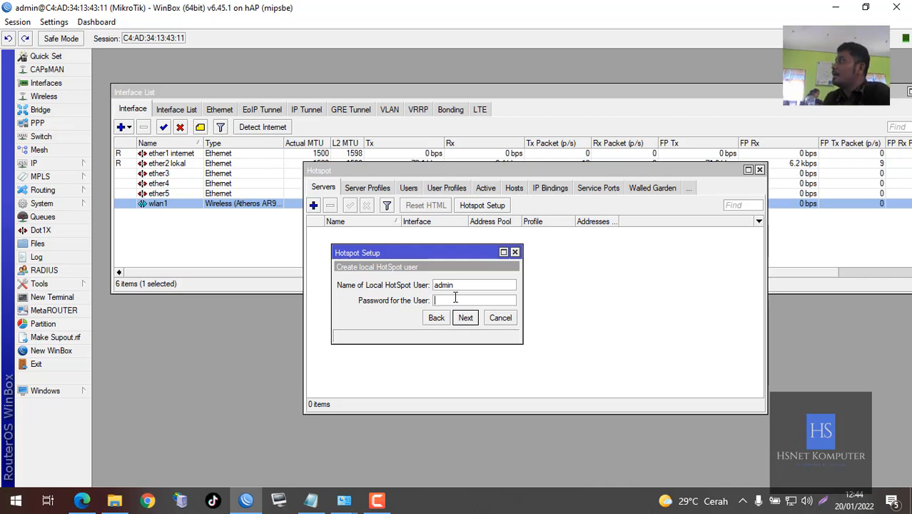
left_click(465, 317)
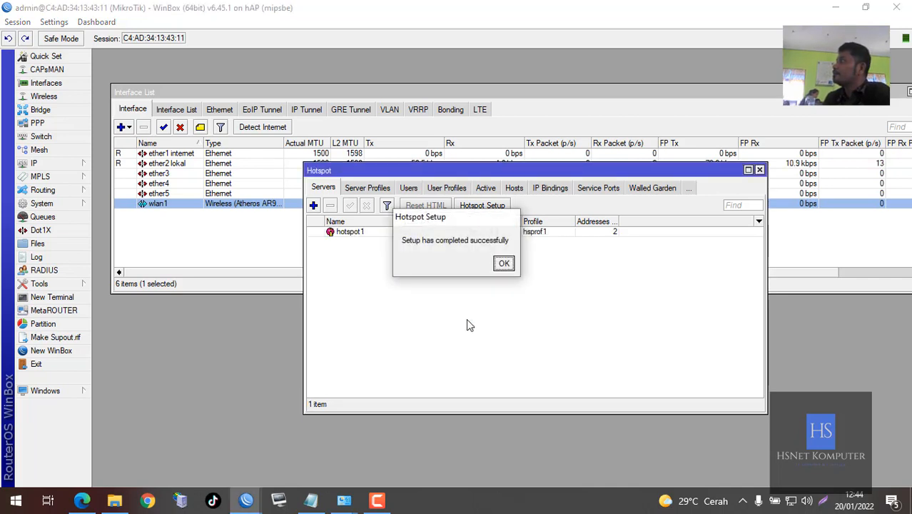
Dismiss the setup-complete message and check hotspot1 on wlan1 with pool hs-pool-1 and profile hsprof1
left_click(502, 264)
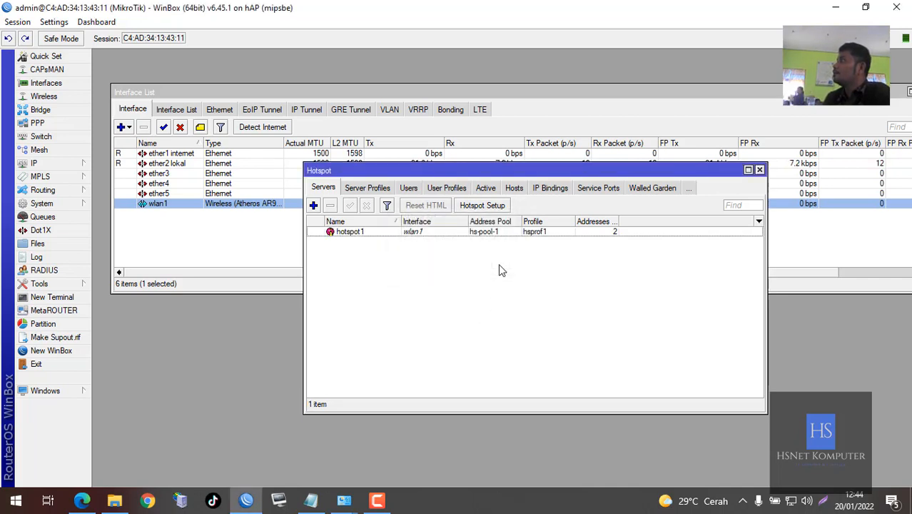
left_click(488, 234)
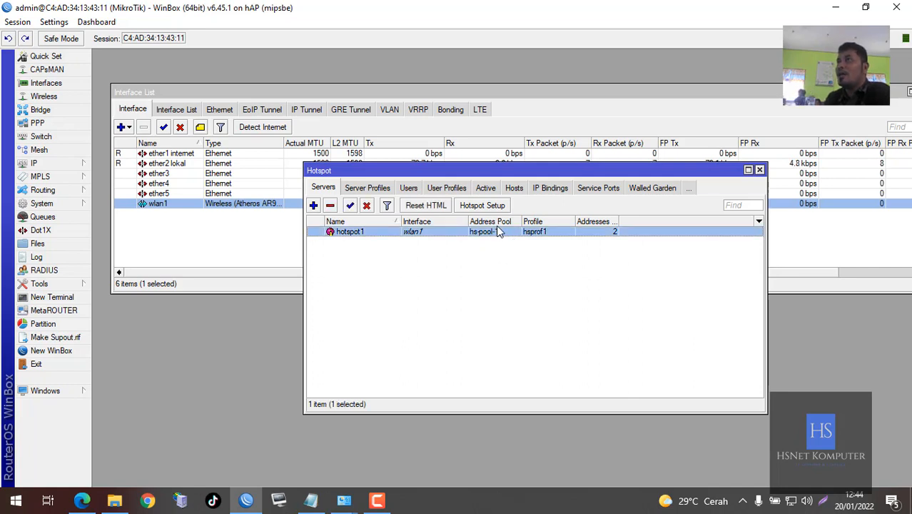
left_click(465, 273)
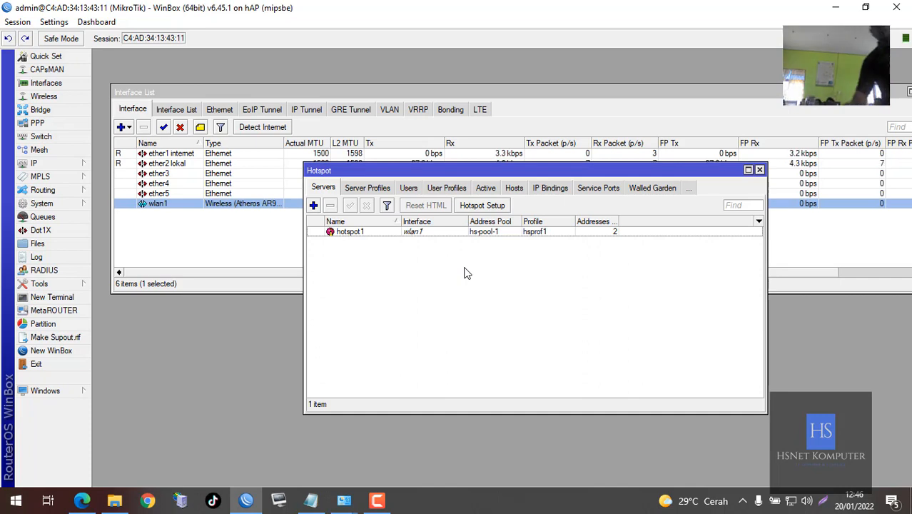
Create a hotspot user profile named Guru with a 2m/2m rate limit
left_click(458, 192)
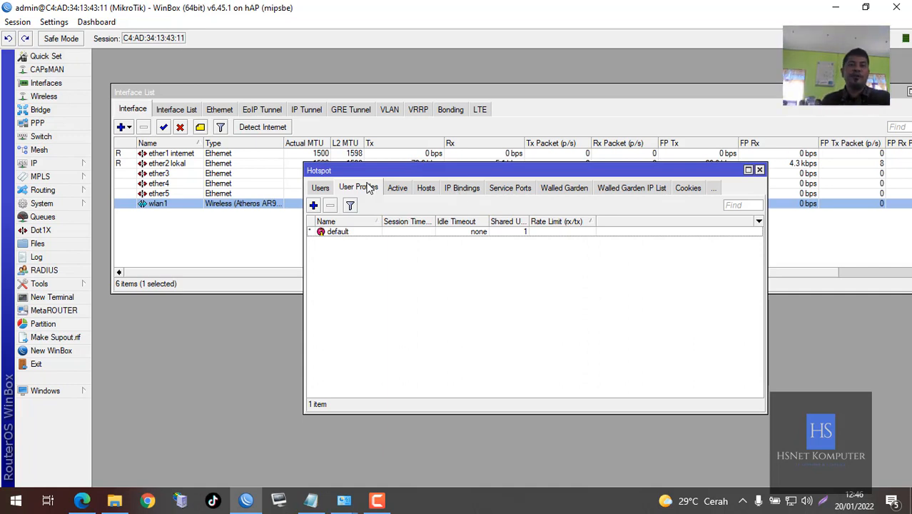
left_click(314, 206)
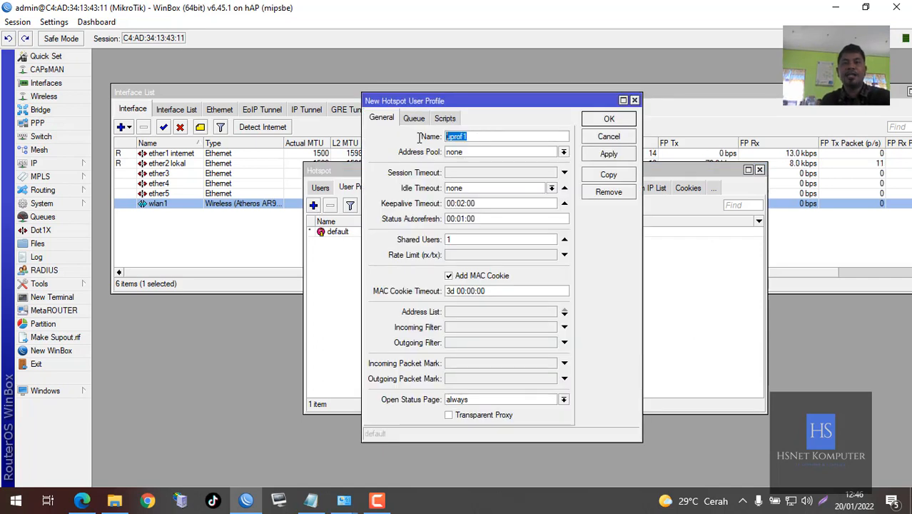
type("Guru")
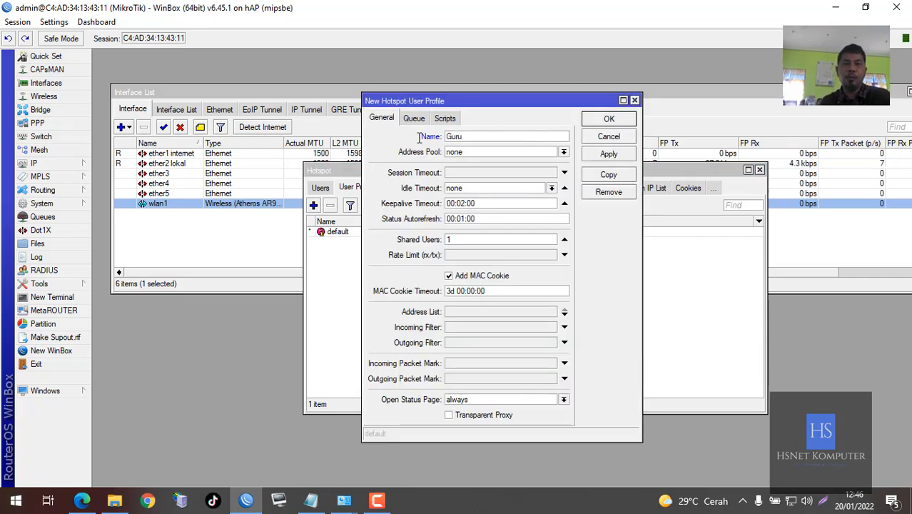
left_click(470, 256)
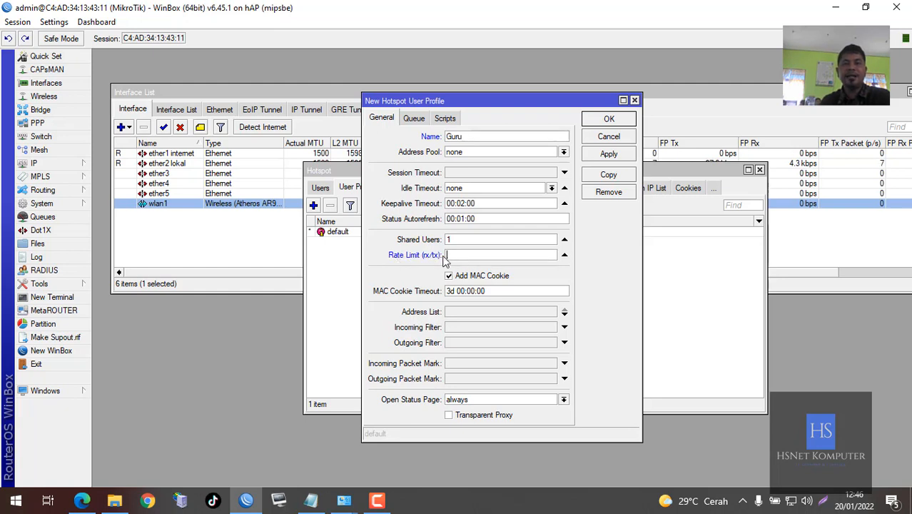
type("1m")
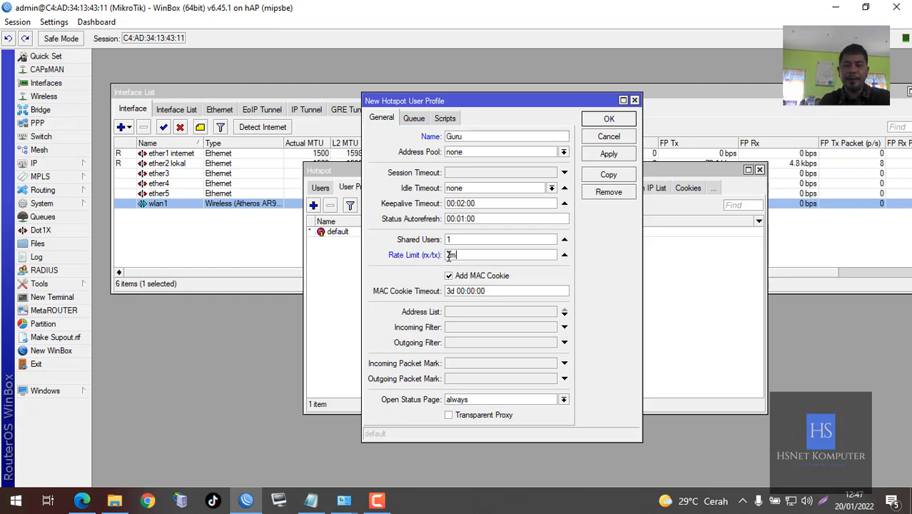
type("/2m")
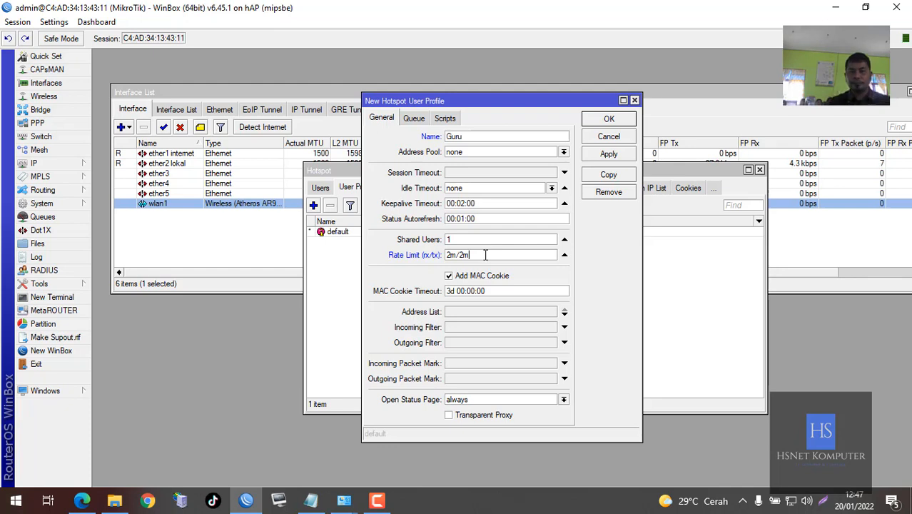
left_click(608, 120)
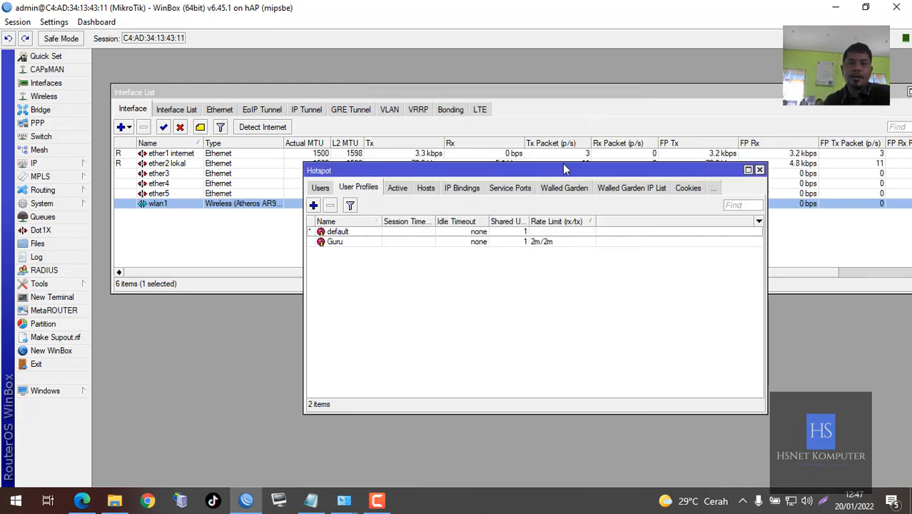
Add a second user profile, siswa, with a 1m/1m rate limit
left_click(313, 204)
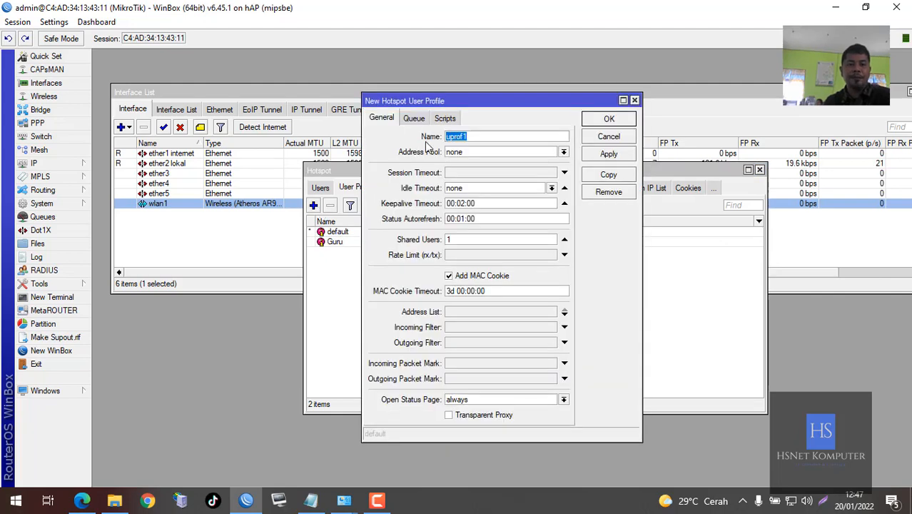
type("siswa")
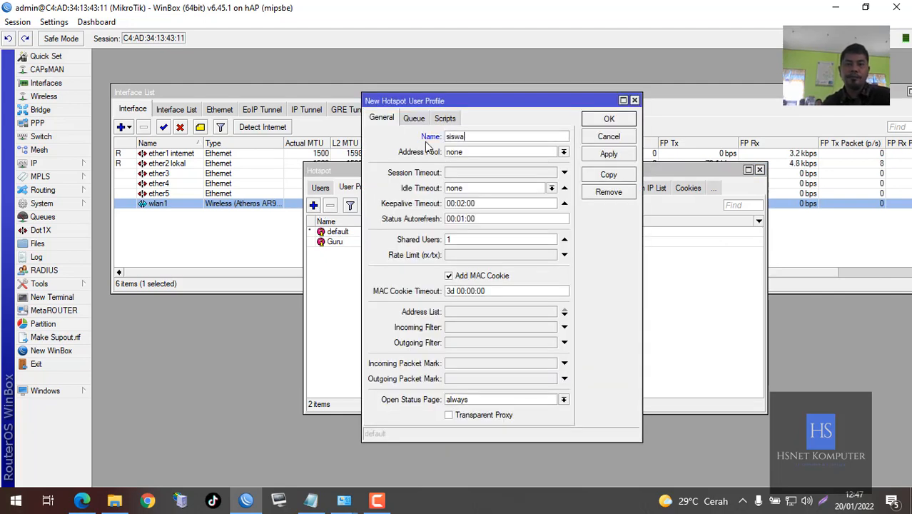
left_click(473, 256)
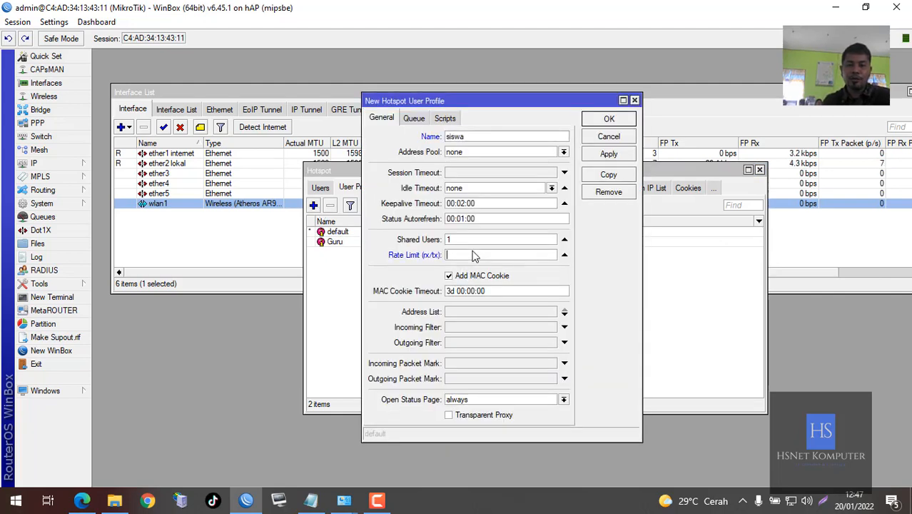
type("1m/1m")
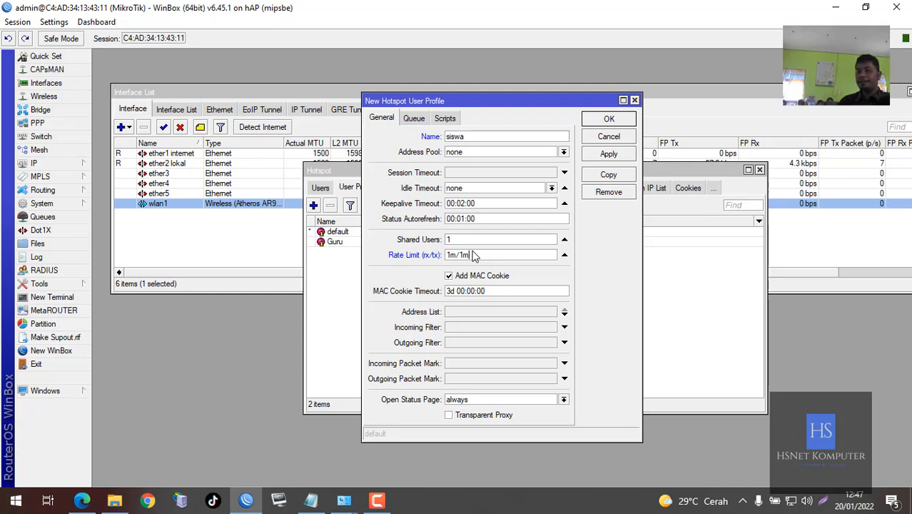
left_click(609, 121)
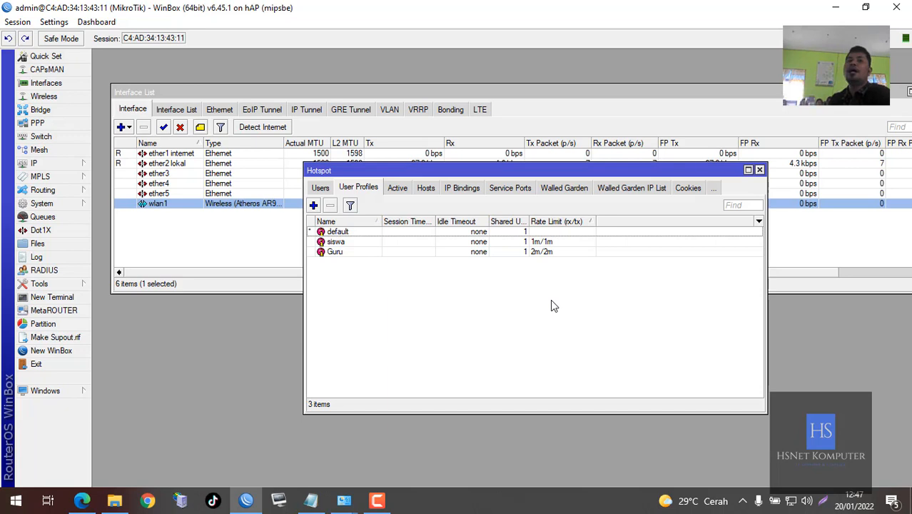
Add hotspot user bejo with a password, assigned to the Guru profile
left_click(319, 187)
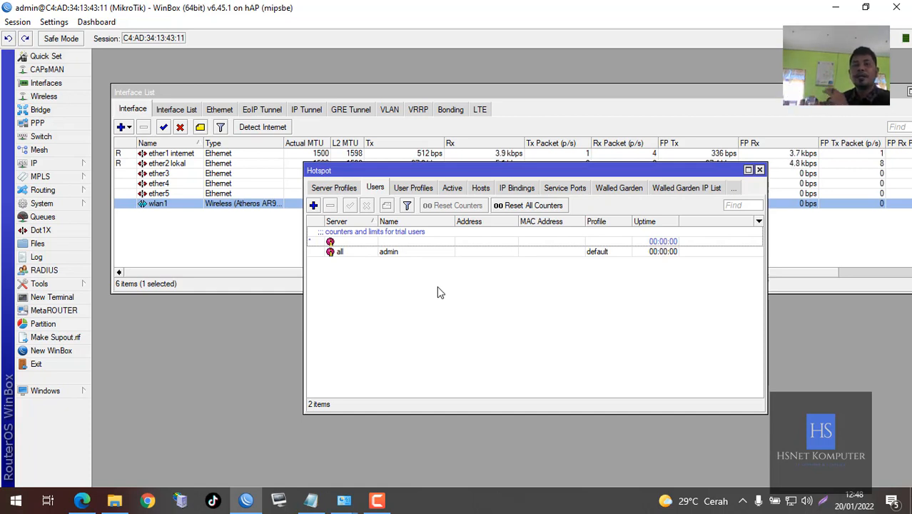
left_click(313, 206)
double_click(624, 235)
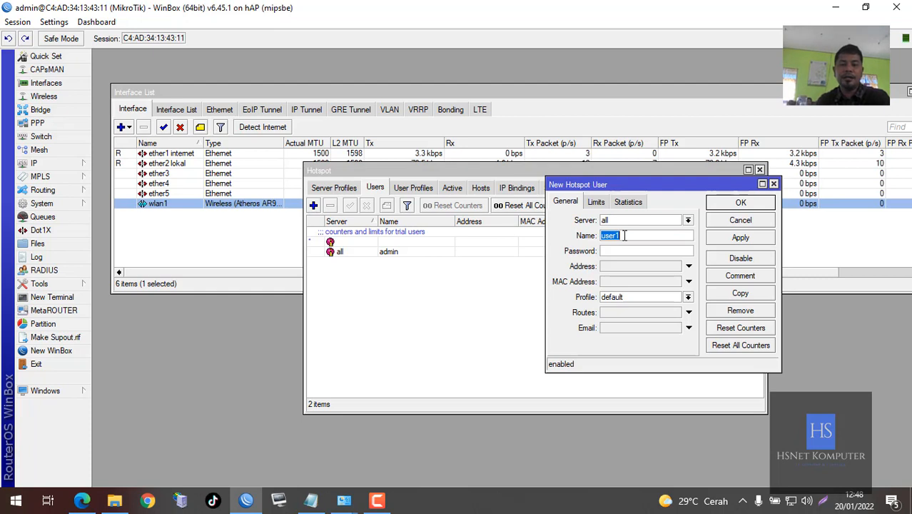
type("bejo")
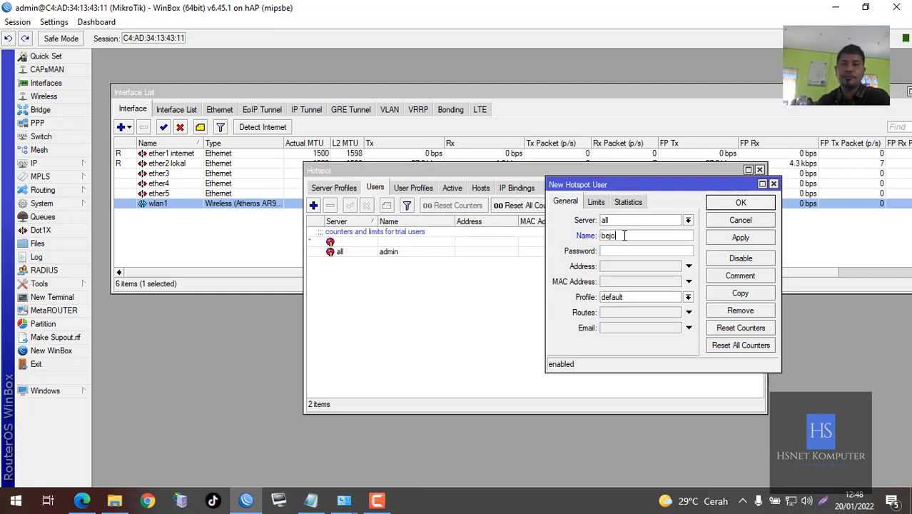
left_click(635, 251)
type("123")
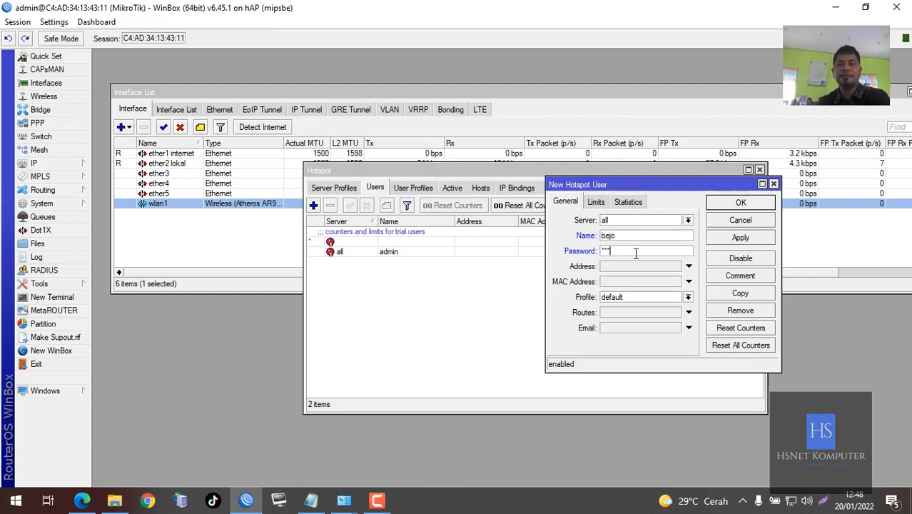
left_click(632, 297)
left_click(632, 307)
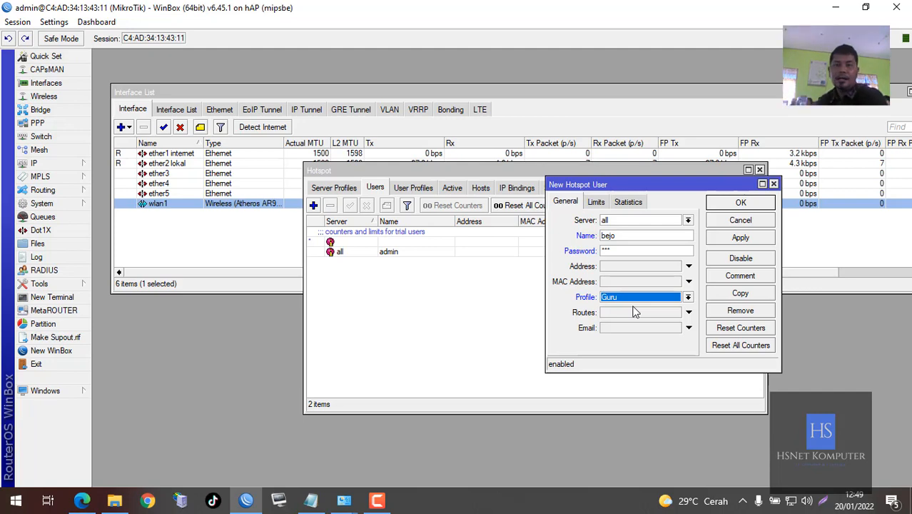
left_click(722, 206)
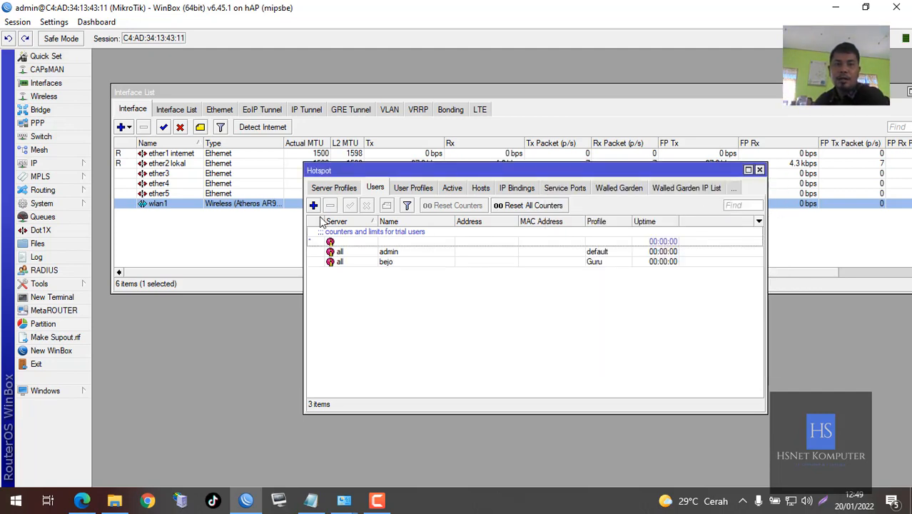
Add hotspot user budi with a password, assigned to the siswa profile
left_click(313, 204)
double_click(644, 235)
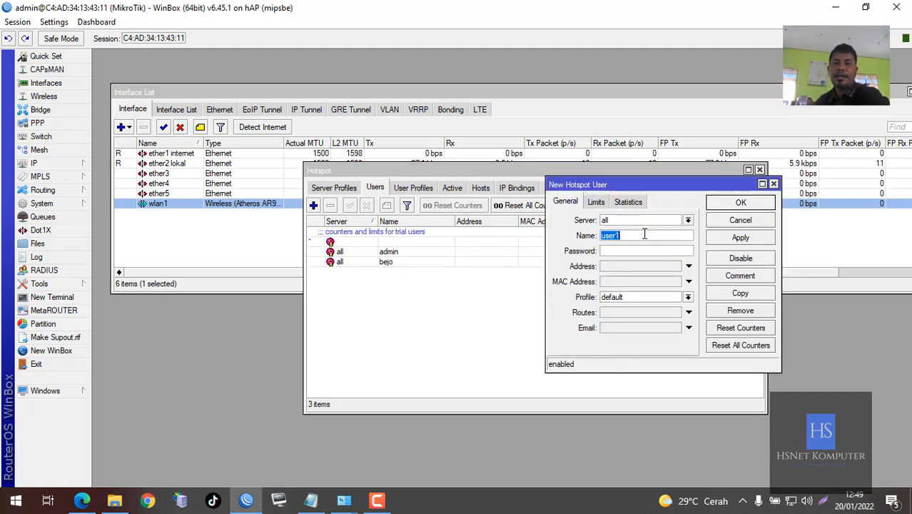
type("budi")
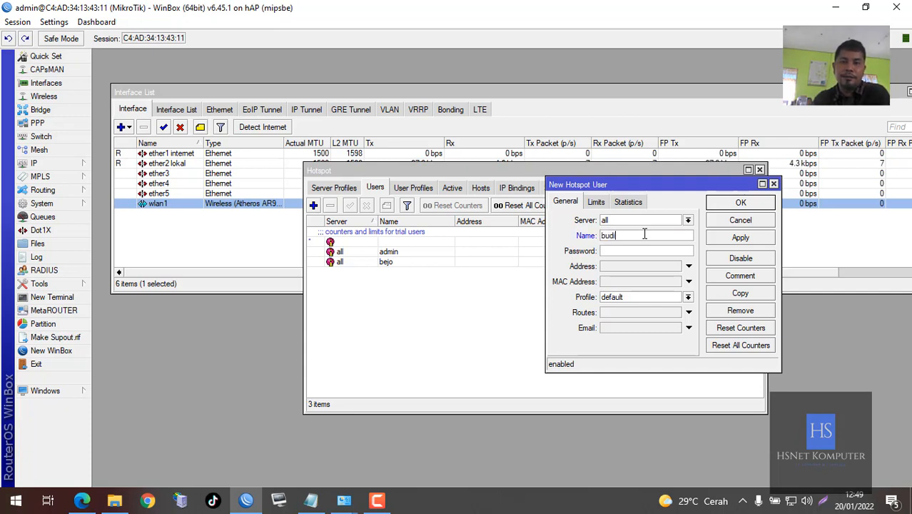
key("Tab")
type("123")
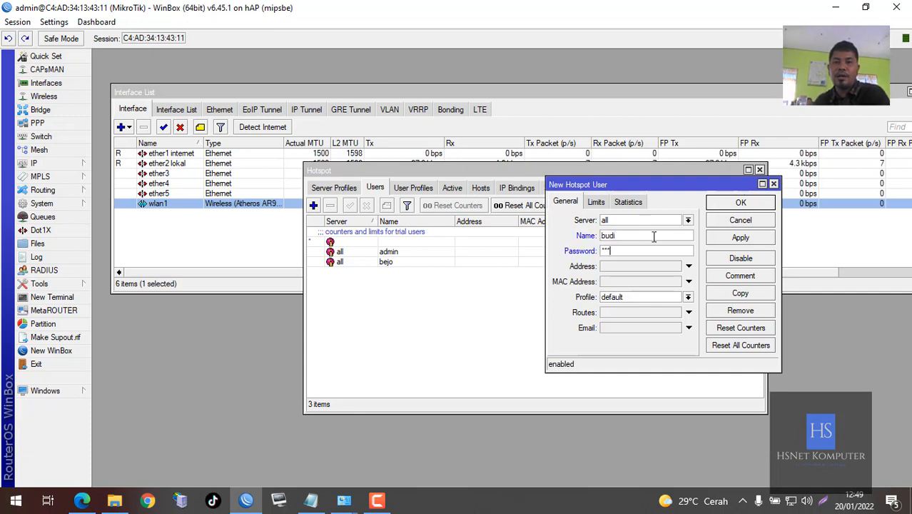
left_click(661, 297)
left_click(618, 325)
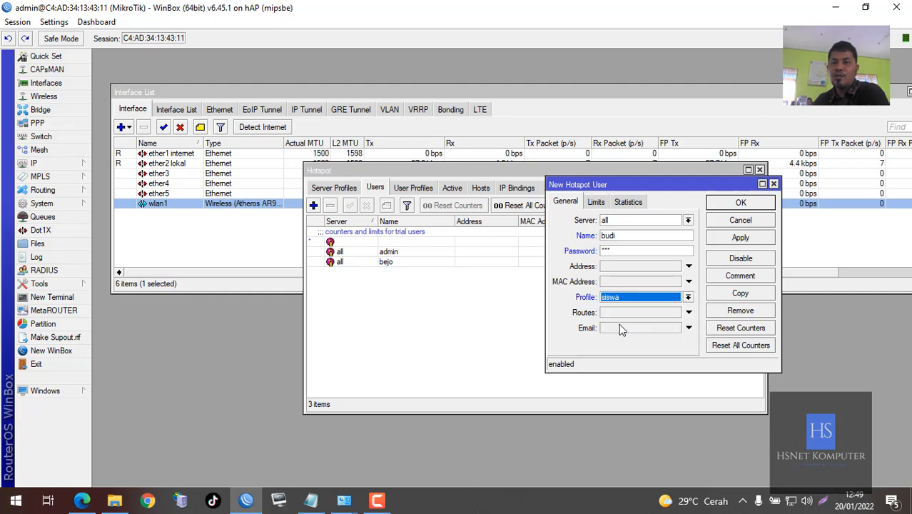
left_click(736, 205)
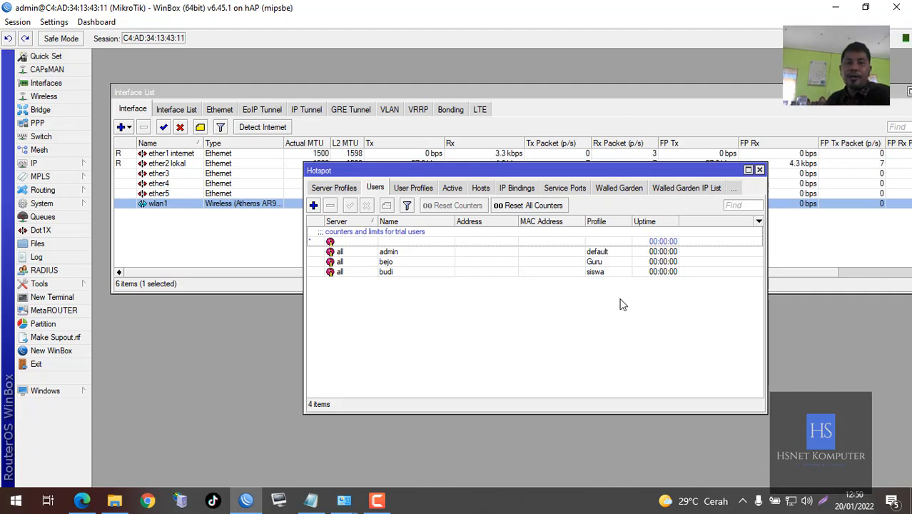
Create a user profile named baru with a 5m/5m rate limit
left_click(420, 188)
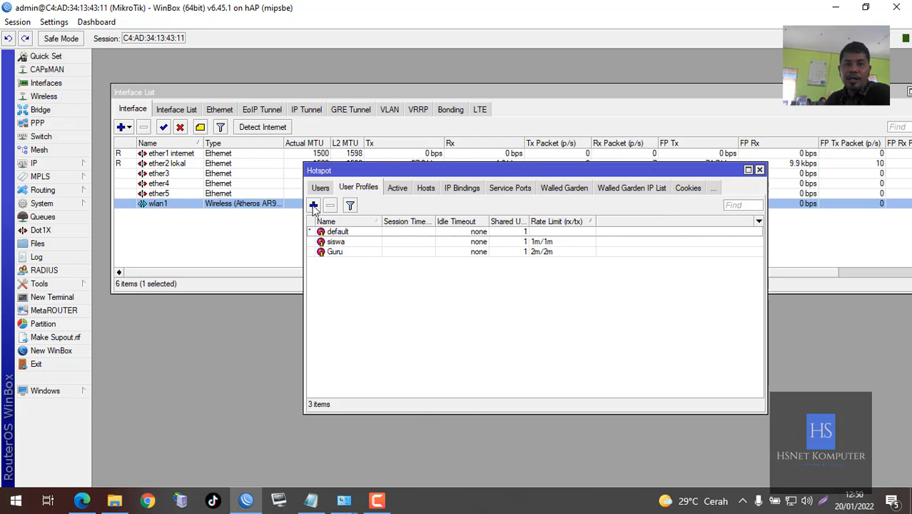
left_click(313, 206)
type("baru")
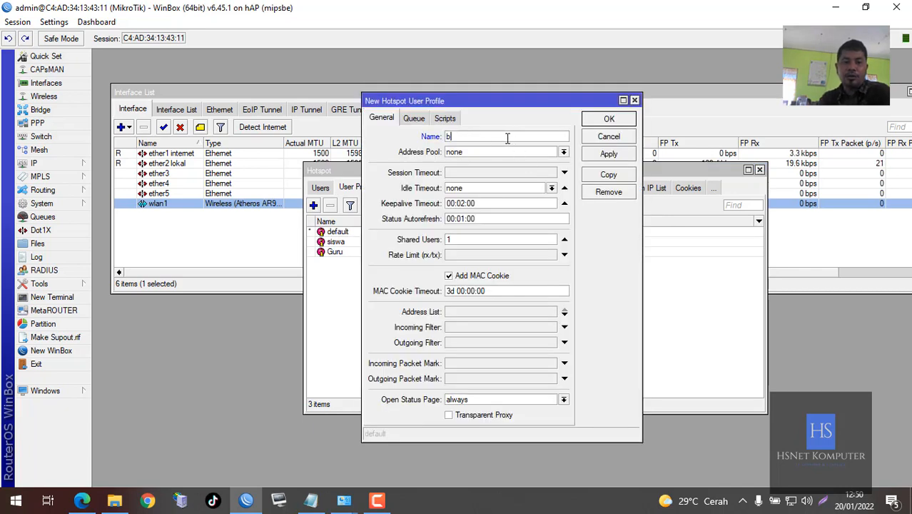
left_click(479, 257)
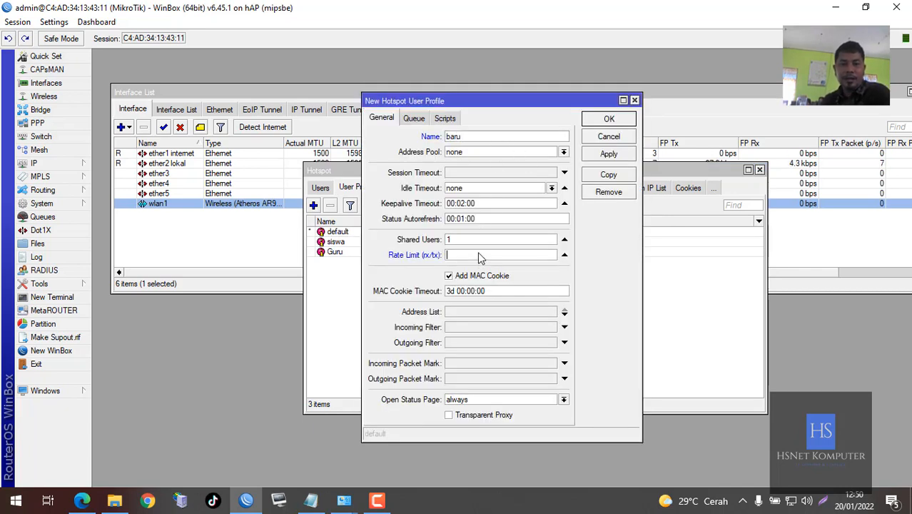
type("5m/5m")
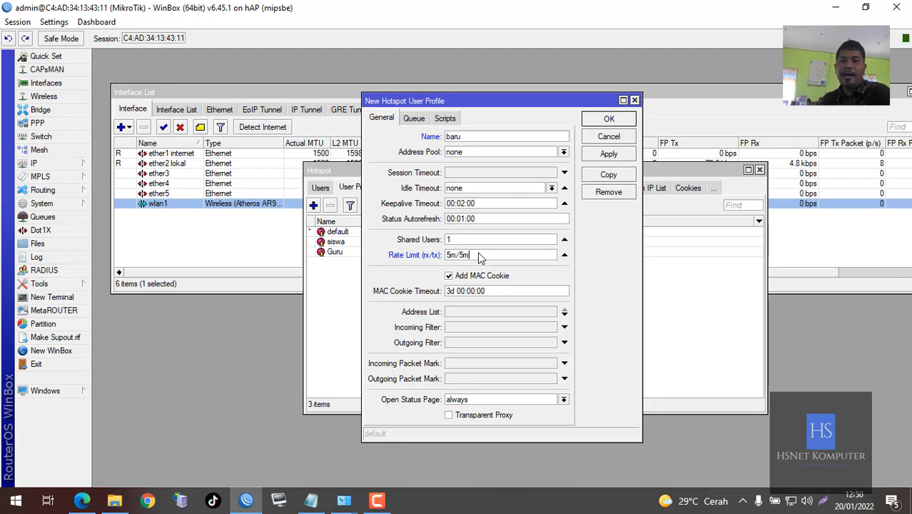
left_click(608, 118)
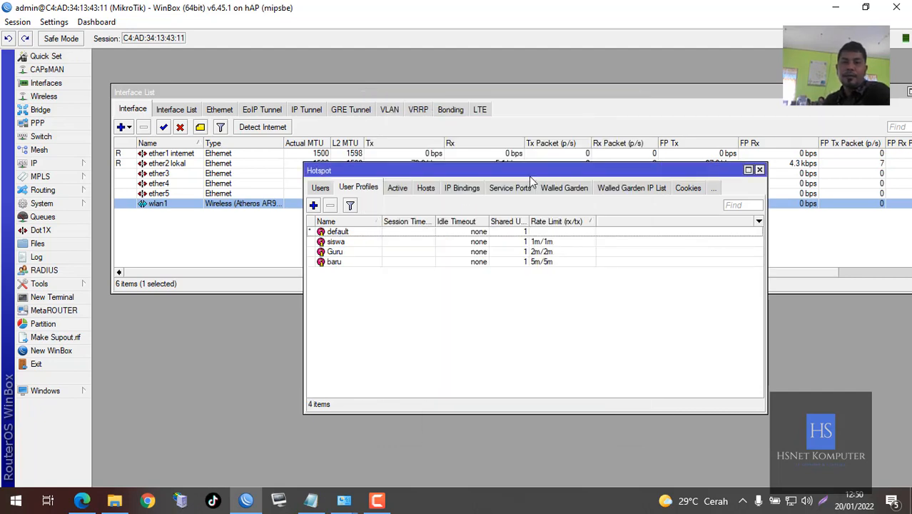
left_click(313, 187)
Add hotspot user test with a password, assigned to the baru profile
left_click(313, 204)
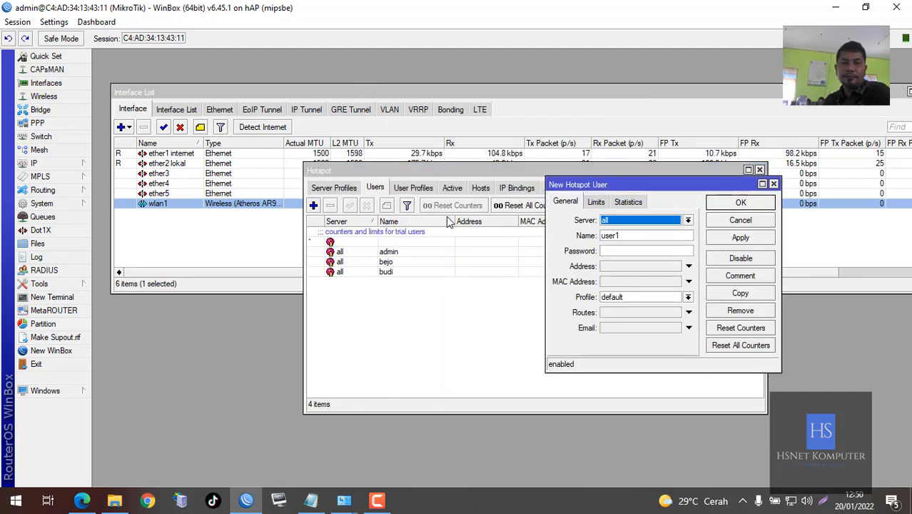
double_click(630, 234)
type("te")
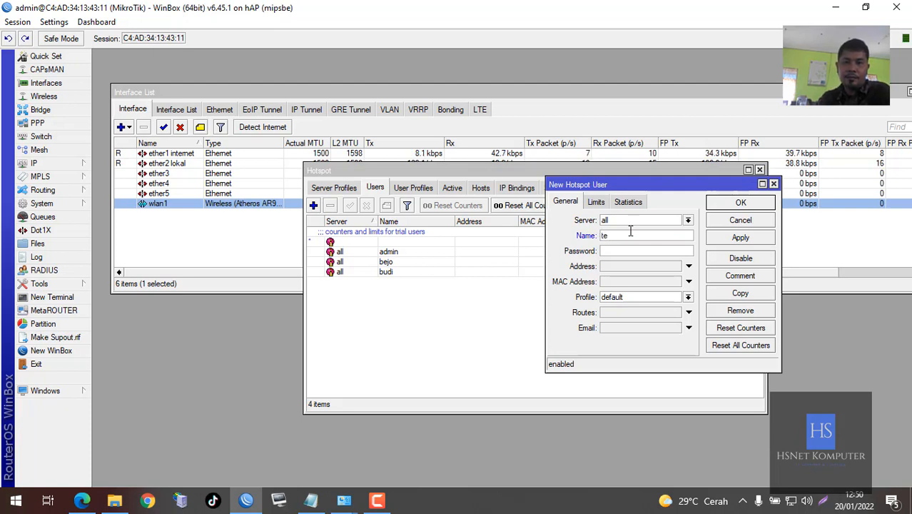
type("st")
left_click(640, 251)
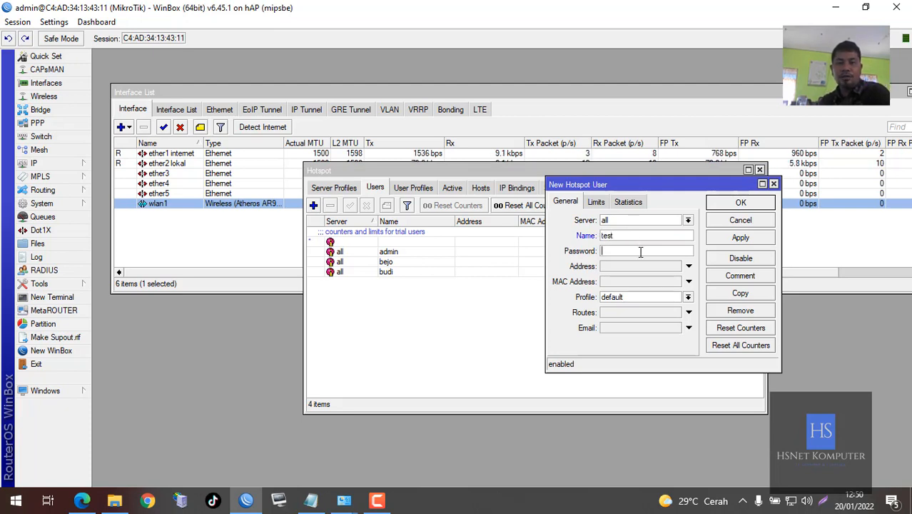
type("123")
left_click(650, 296)
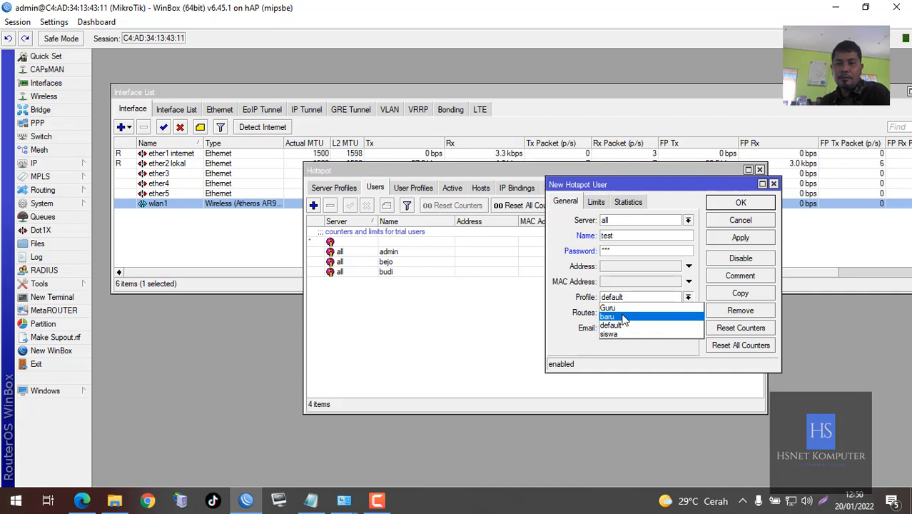
left_click(622, 316)
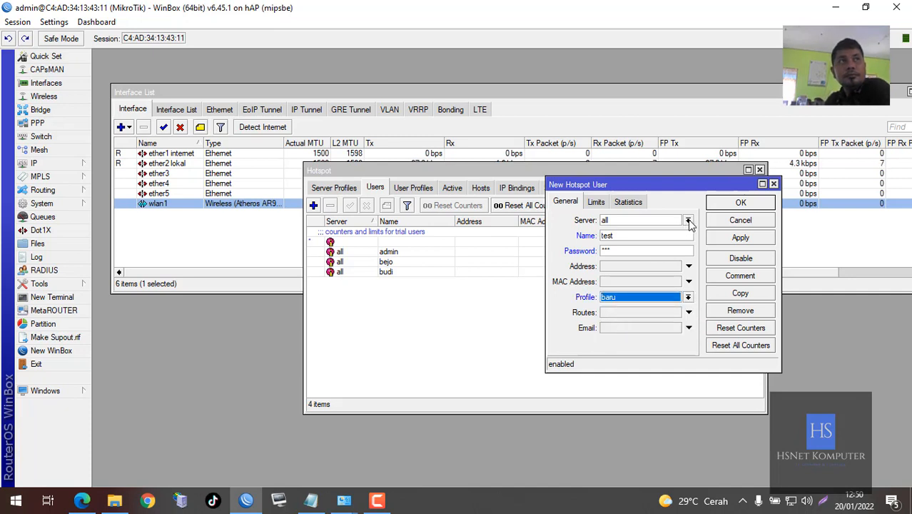
left_click(741, 202)
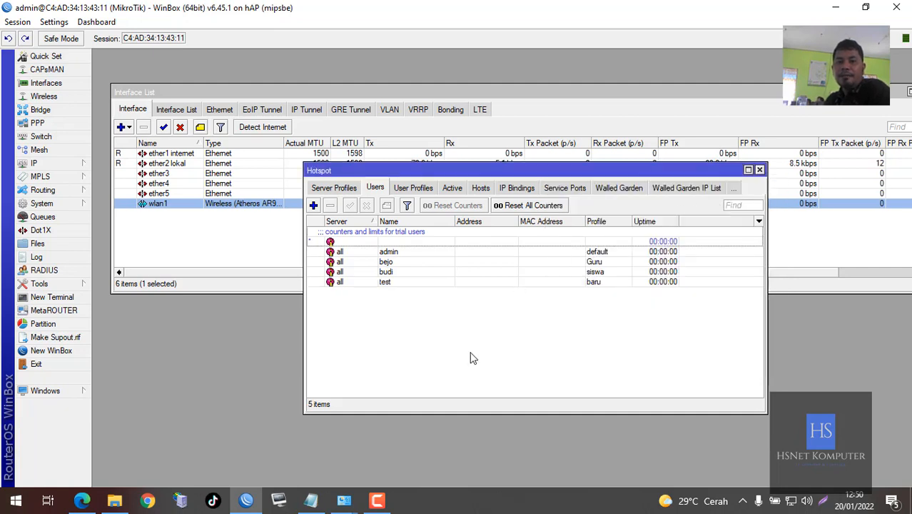
left_click(407, 281)
left_click(483, 325)
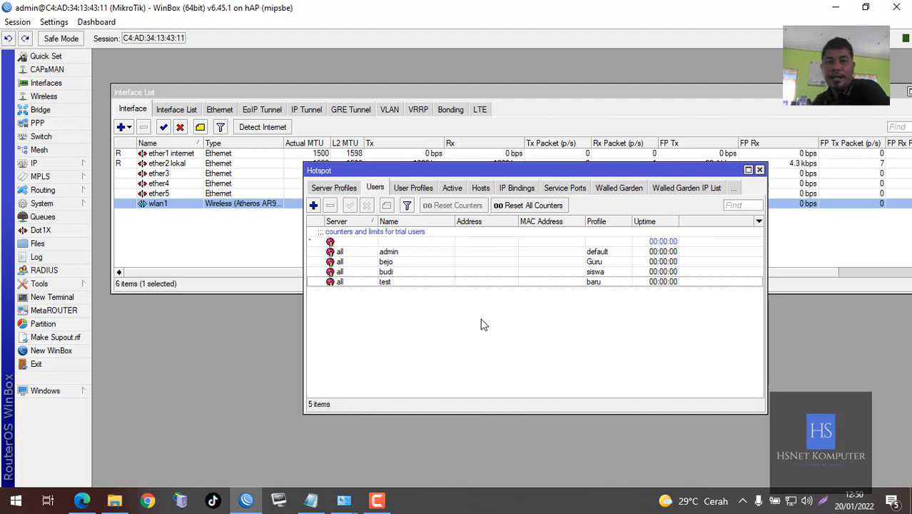
Close the Interface List and Hotspot windows
left_click_drag(872, 93, 793, 89)
left_click(845, 89)
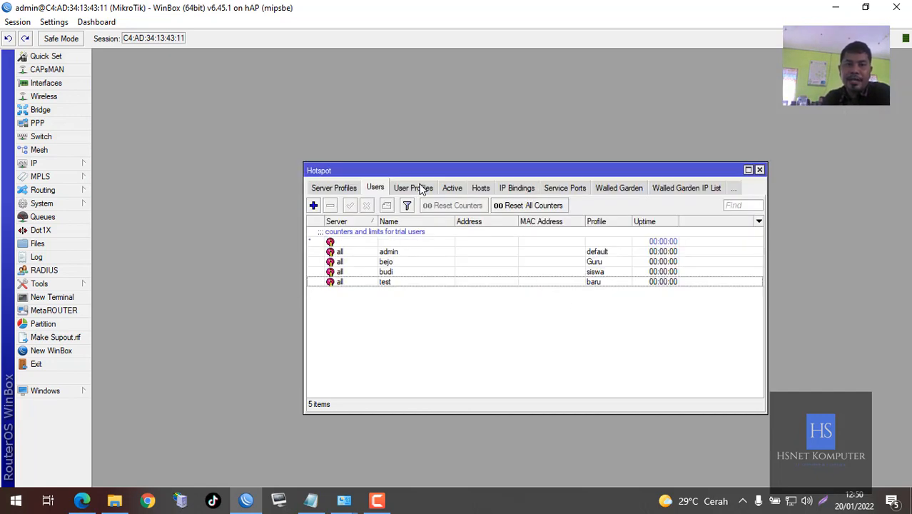
left_click(759, 170)
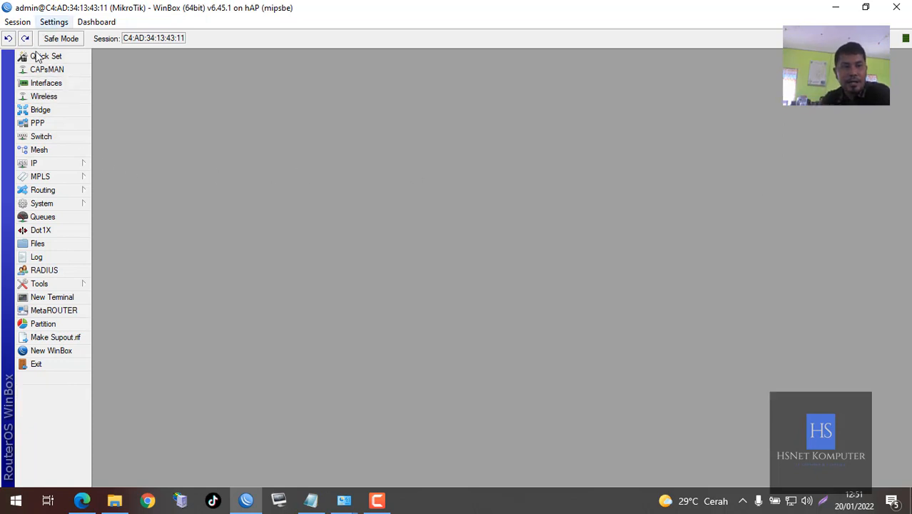
Show the Queue List maximized, with the Download Avg. Rate column toggled
left_click(37, 220)
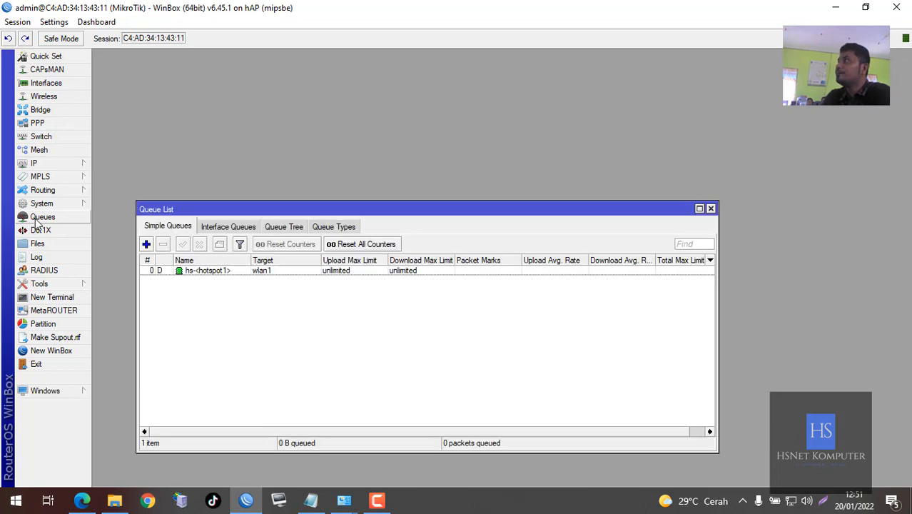
double_click(179, 209)
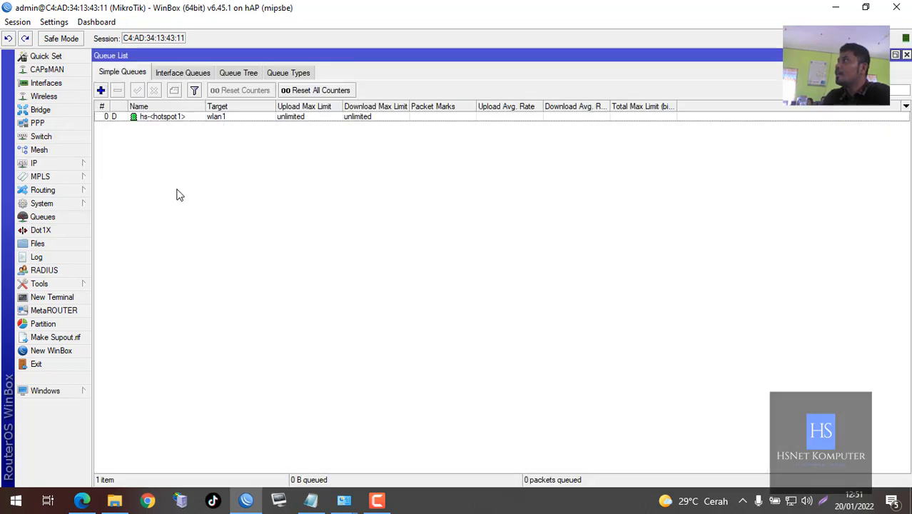
right_click(282, 182)
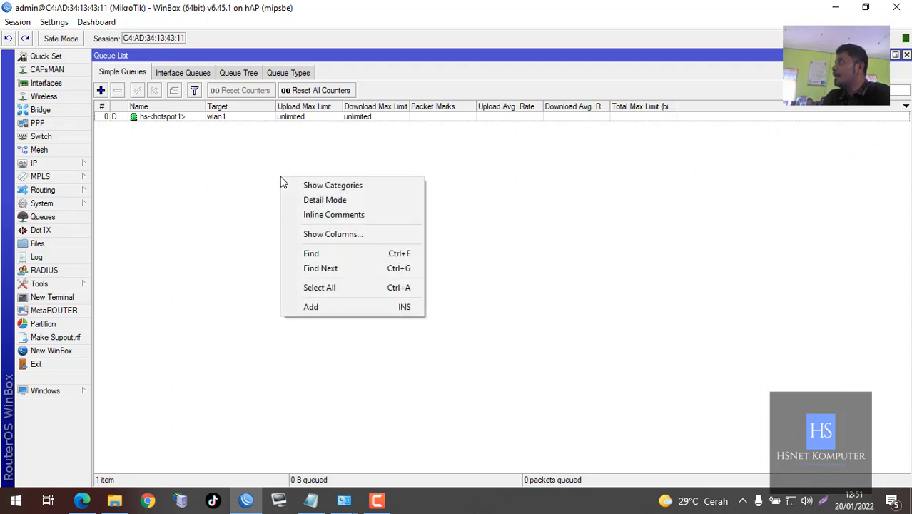
left_click(325, 236)
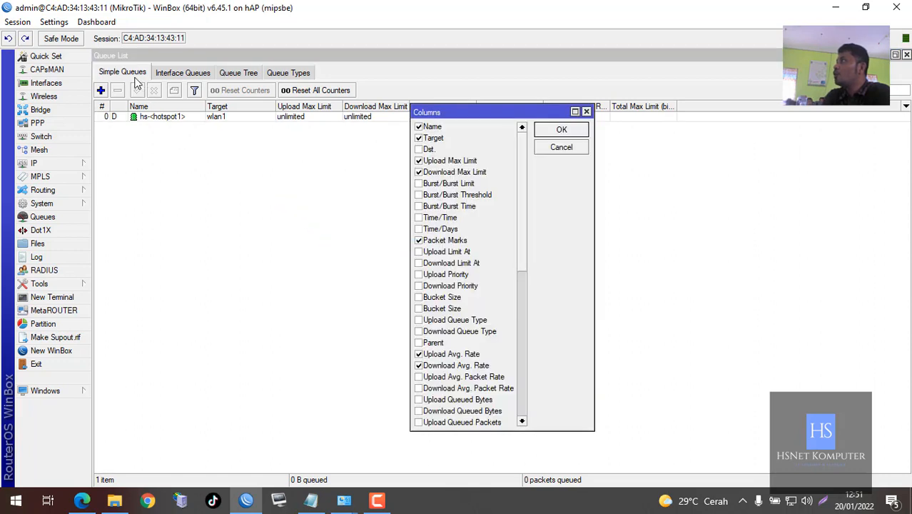
left_click(419, 366)
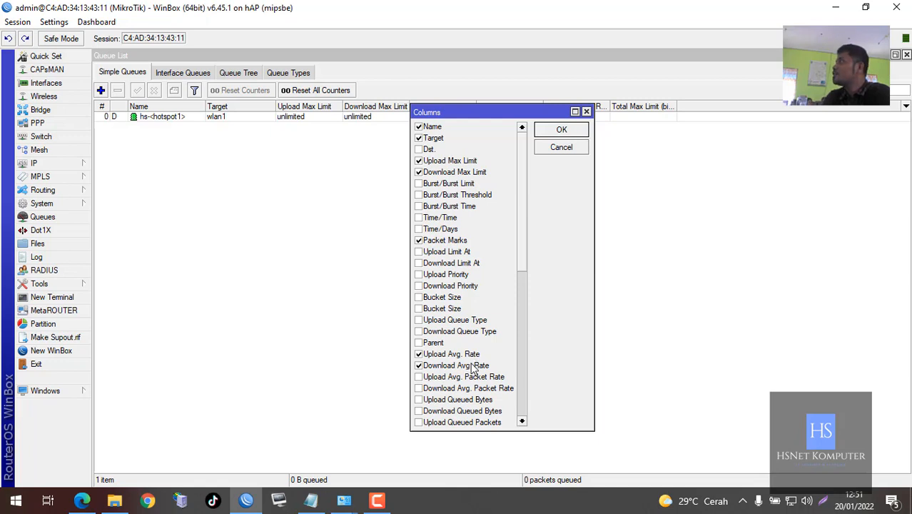
left_click(561, 153)
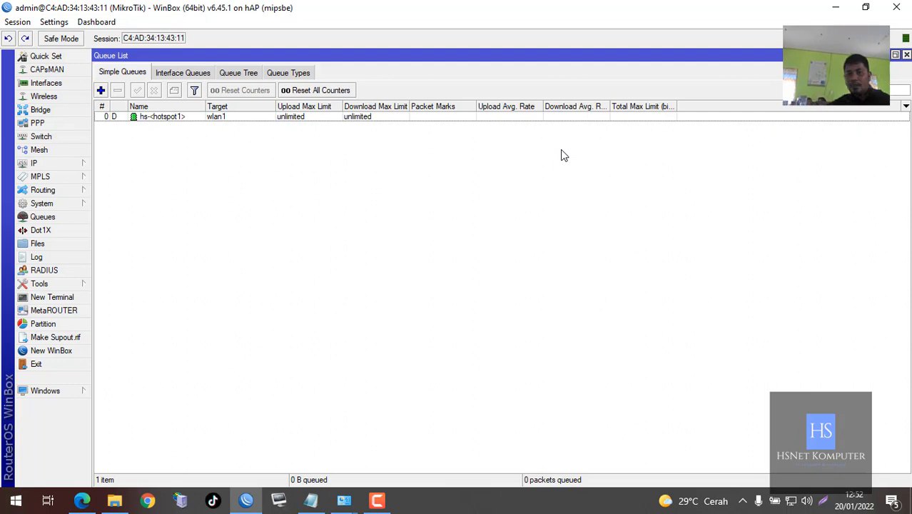
Open the Log window over the Queue List to watch hotspot login attempts
left_click(60, 259)
left_click_drag(631, 242, 636, 159)
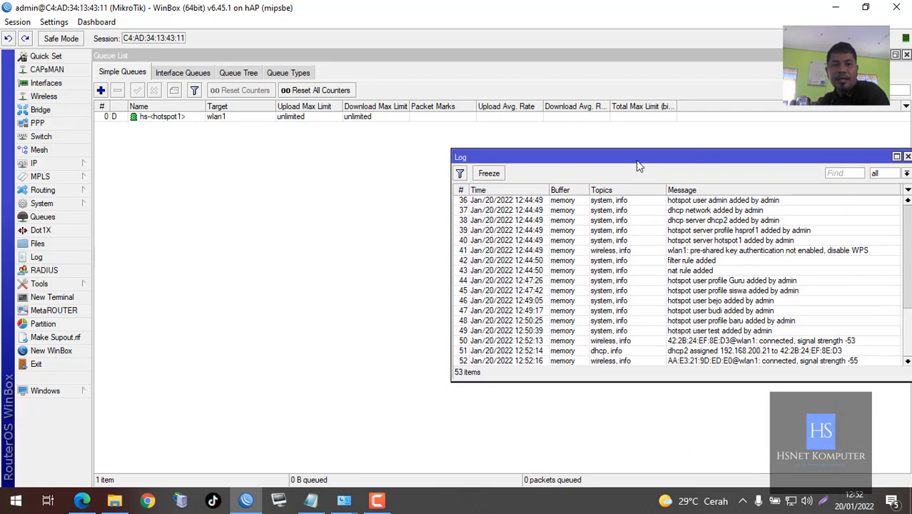
left_click(907, 157)
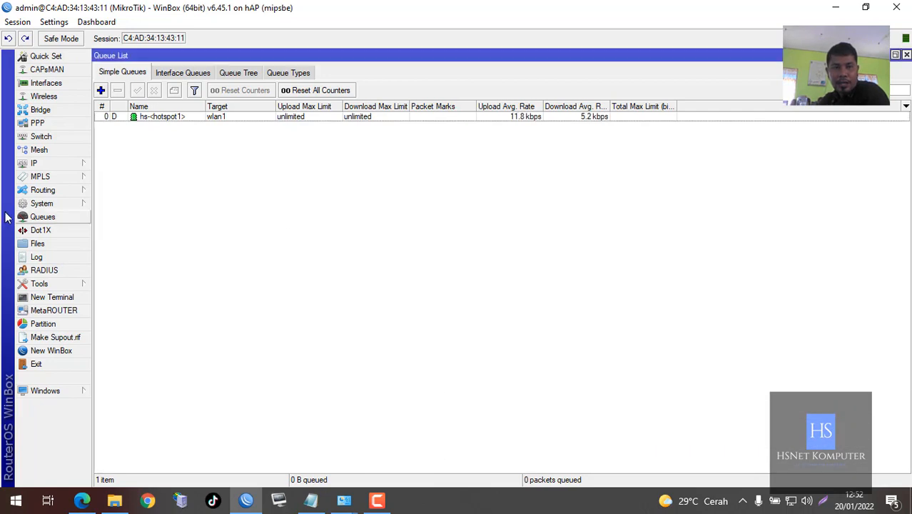
left_click(36, 257)
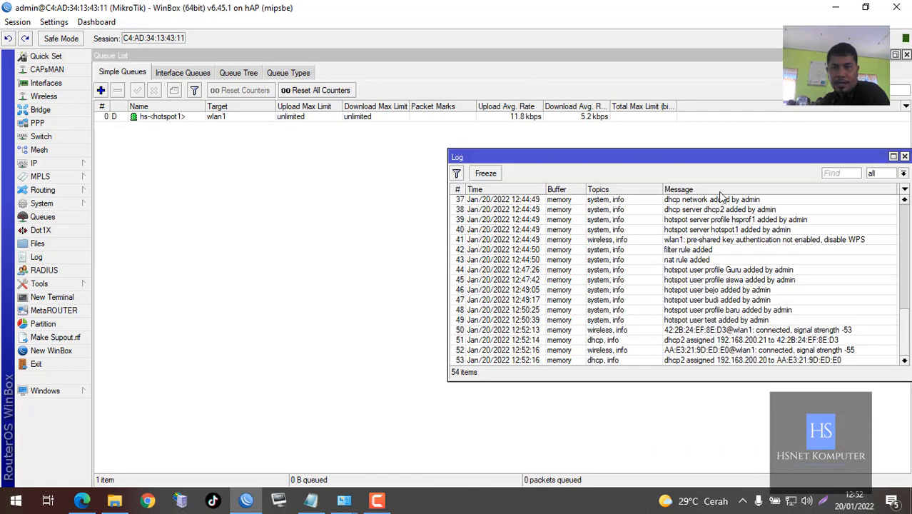
left_click_drag(712, 163, 636, 181)
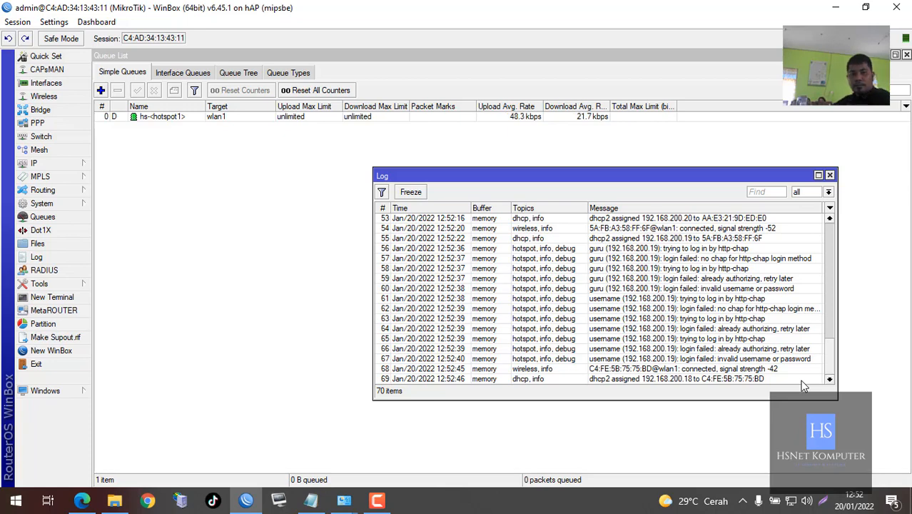
left_click(67, 163)
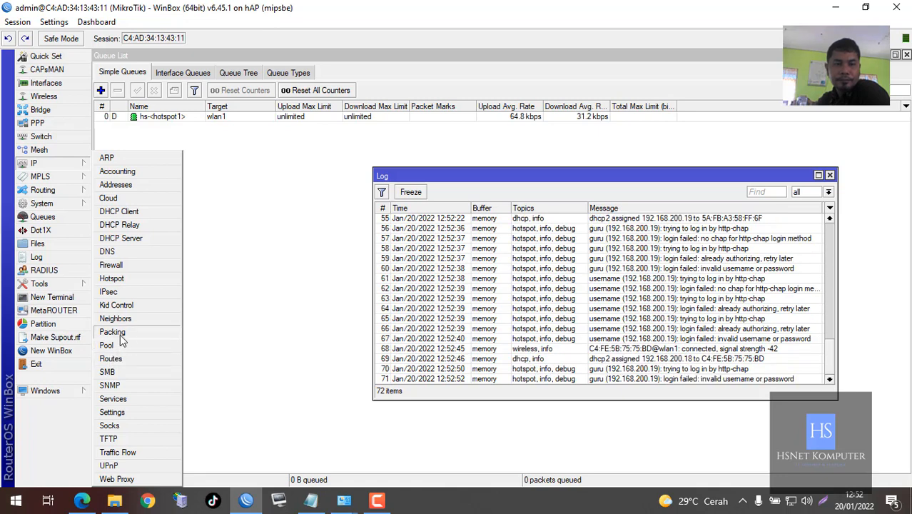
Show the Hotspot users beside the Log, select bejo, and watch logins create per-user queues
left_click(115, 279)
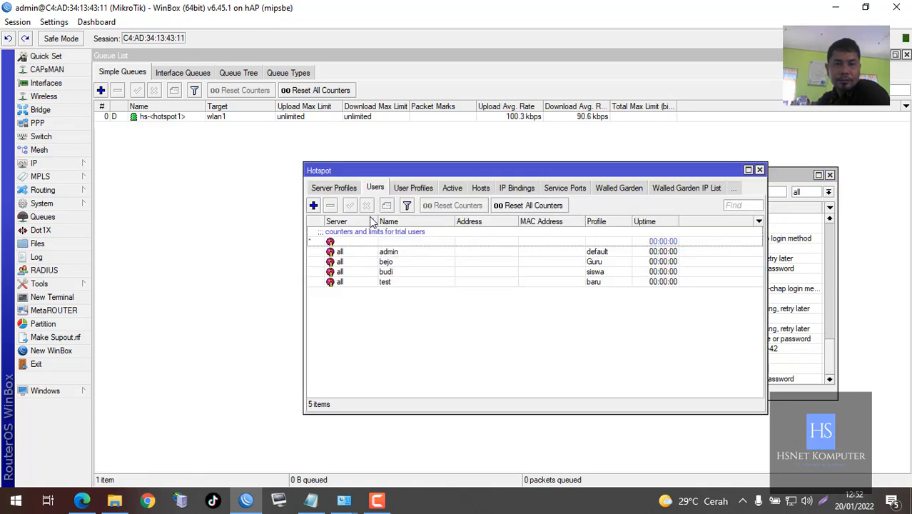
left_click_drag(397, 172, 209, 262)
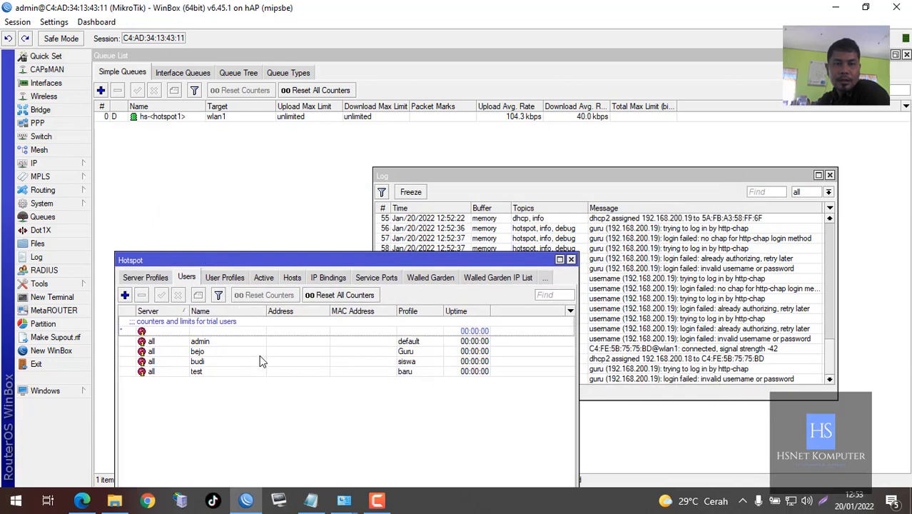
left_click(260, 354)
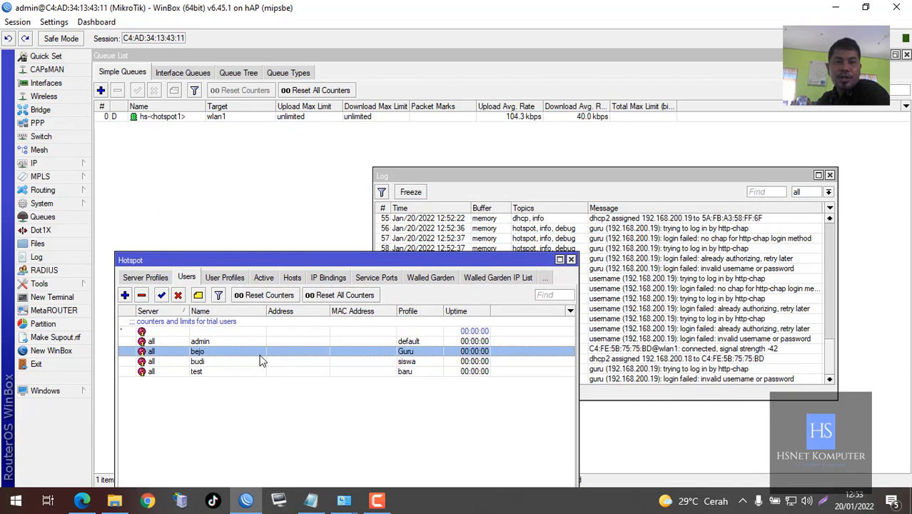
left_click_drag(488, 173, 546, 132)
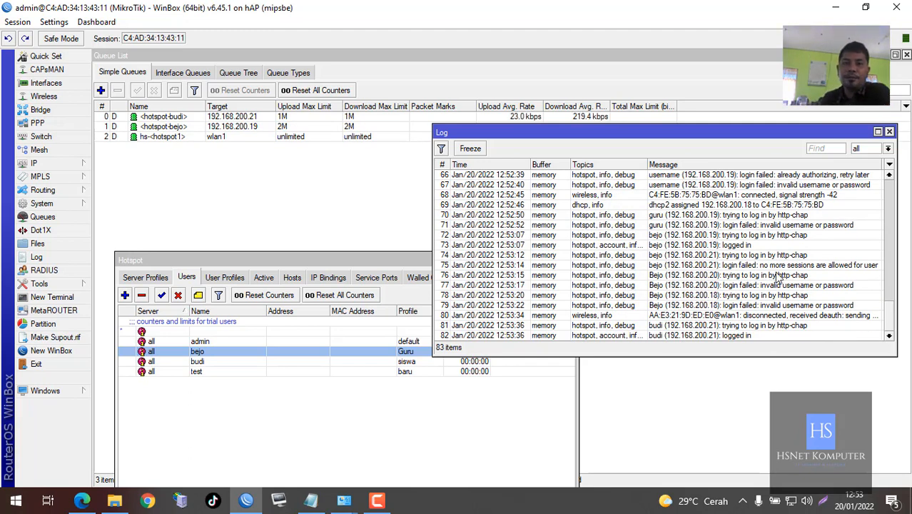
left_click_drag(642, 137, 402, 212)
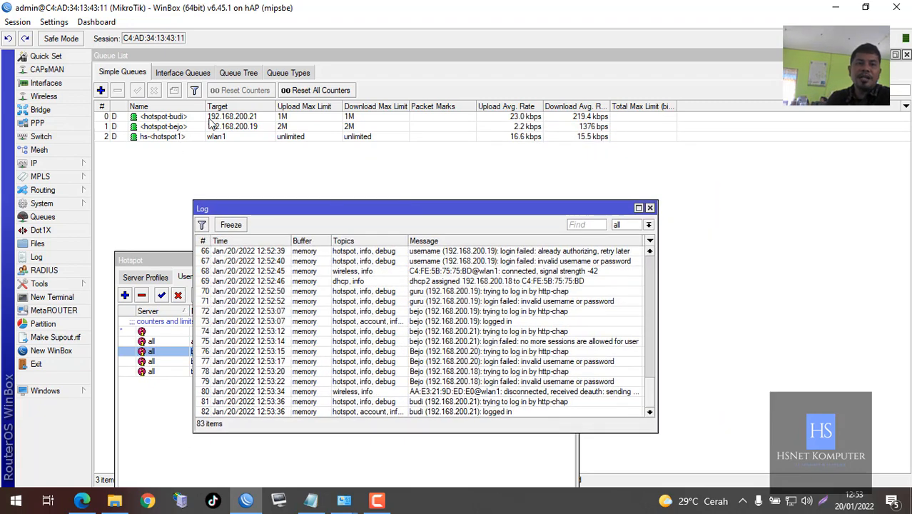
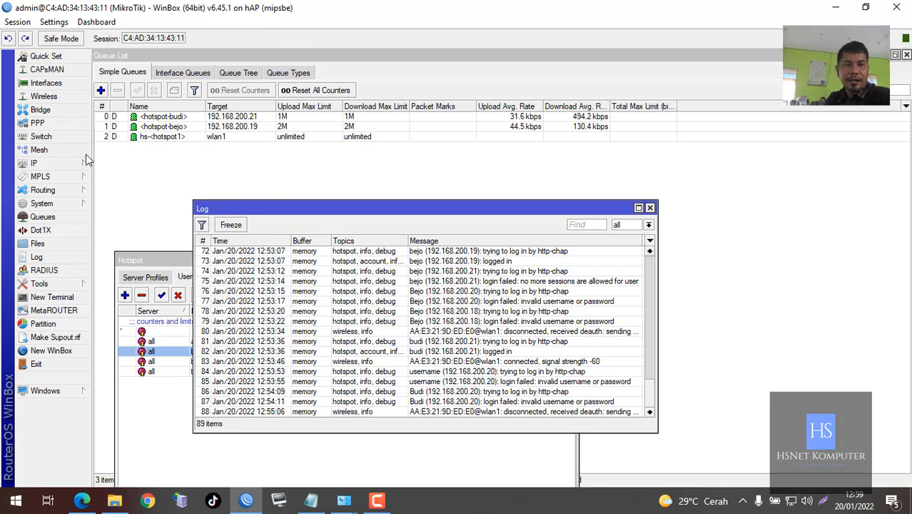
Give Guru-profile hotspot user bejo a Limit Bytes In of 5000m and save
left_click(134, 256)
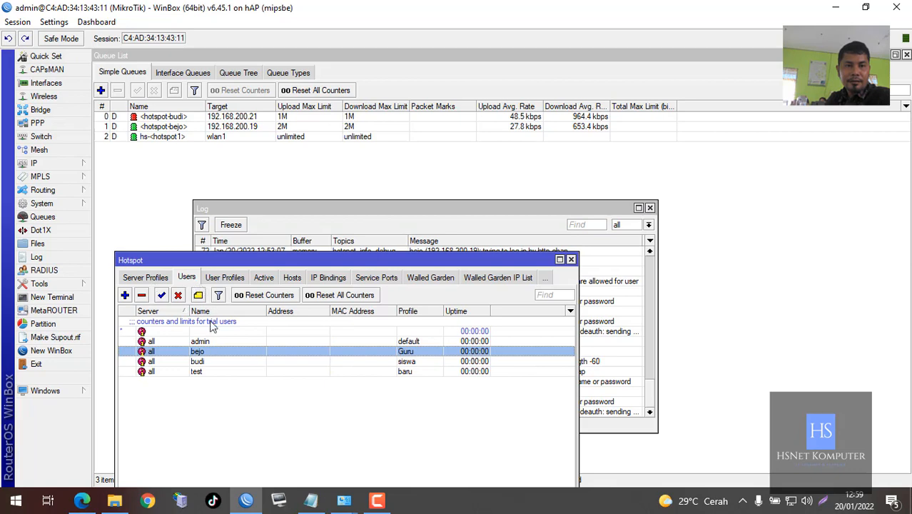
double_click(209, 354)
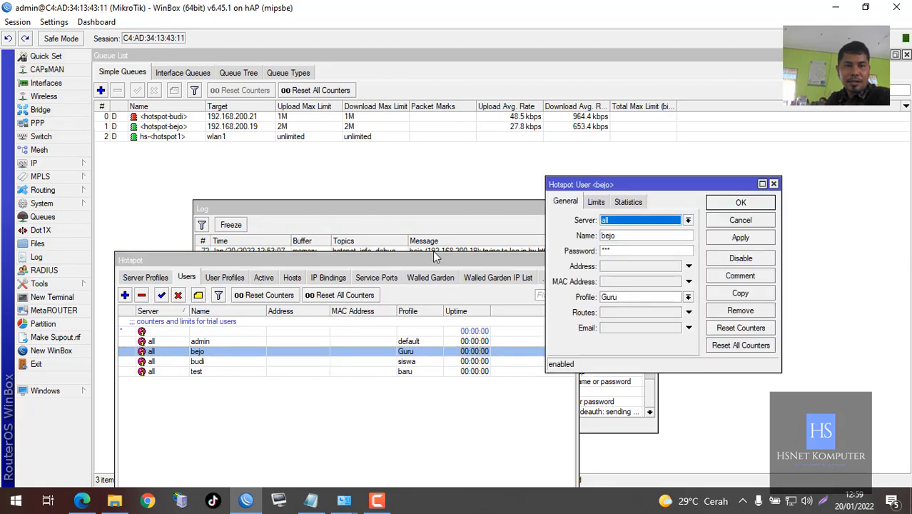
left_click(596, 202)
left_click(628, 235)
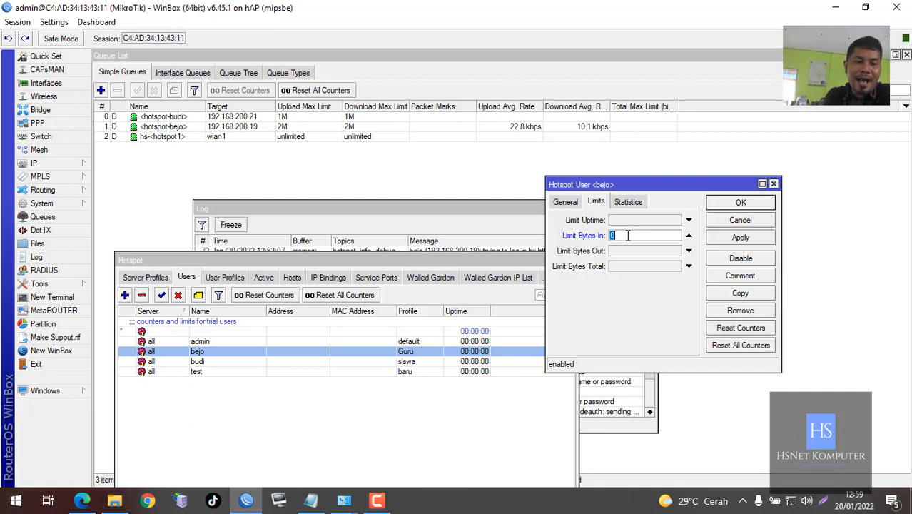
type("5000m")
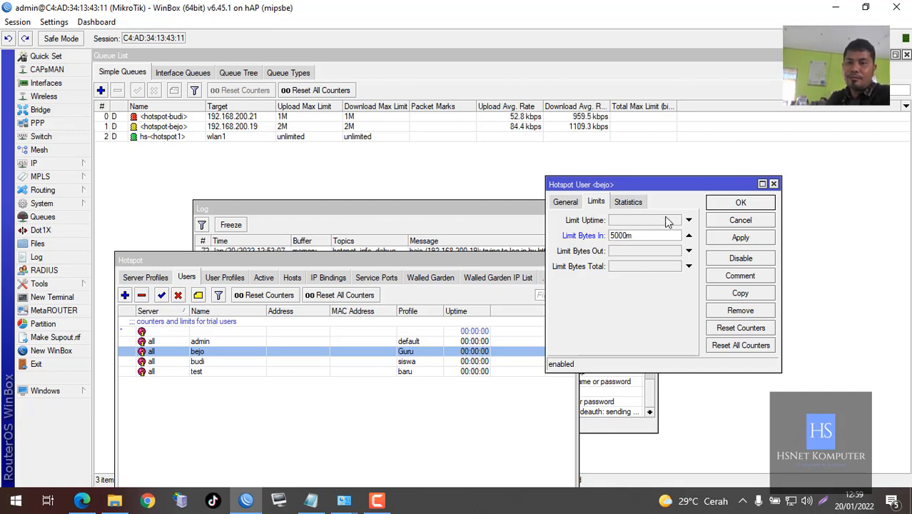
left_click(726, 203)
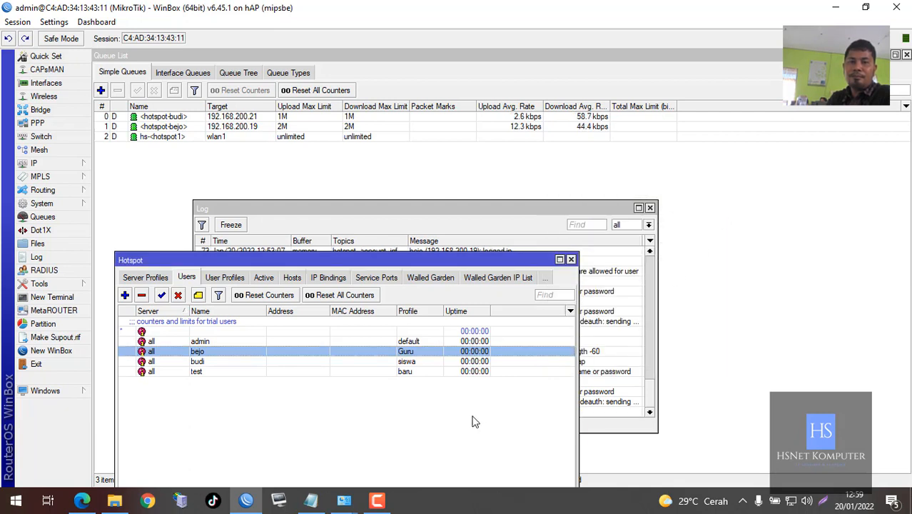
Clear the user selection and review the dynamic queues capping budi at 1M and bejo at 2M
left_click(471, 421)
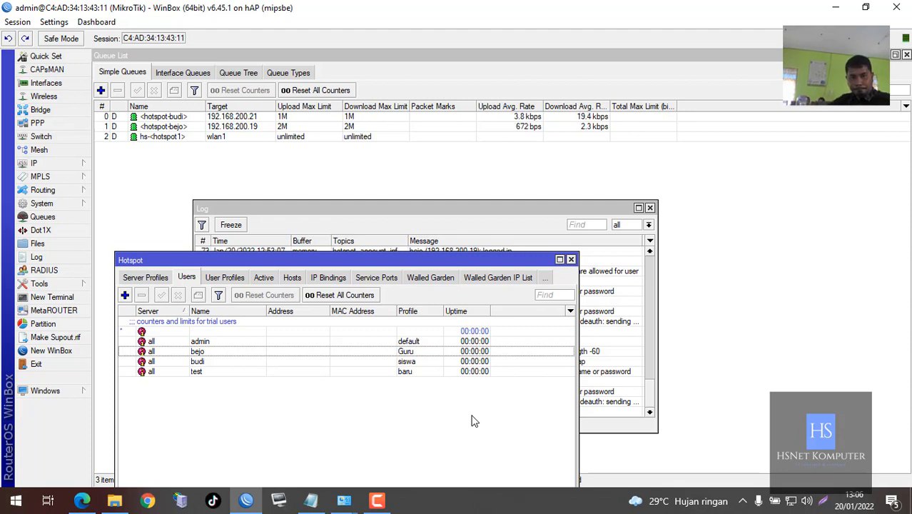
left_click(384, 501)
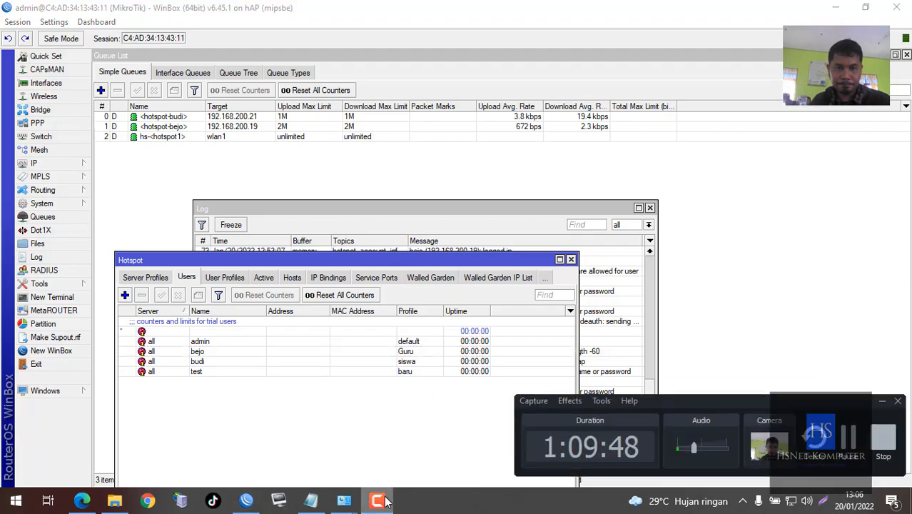